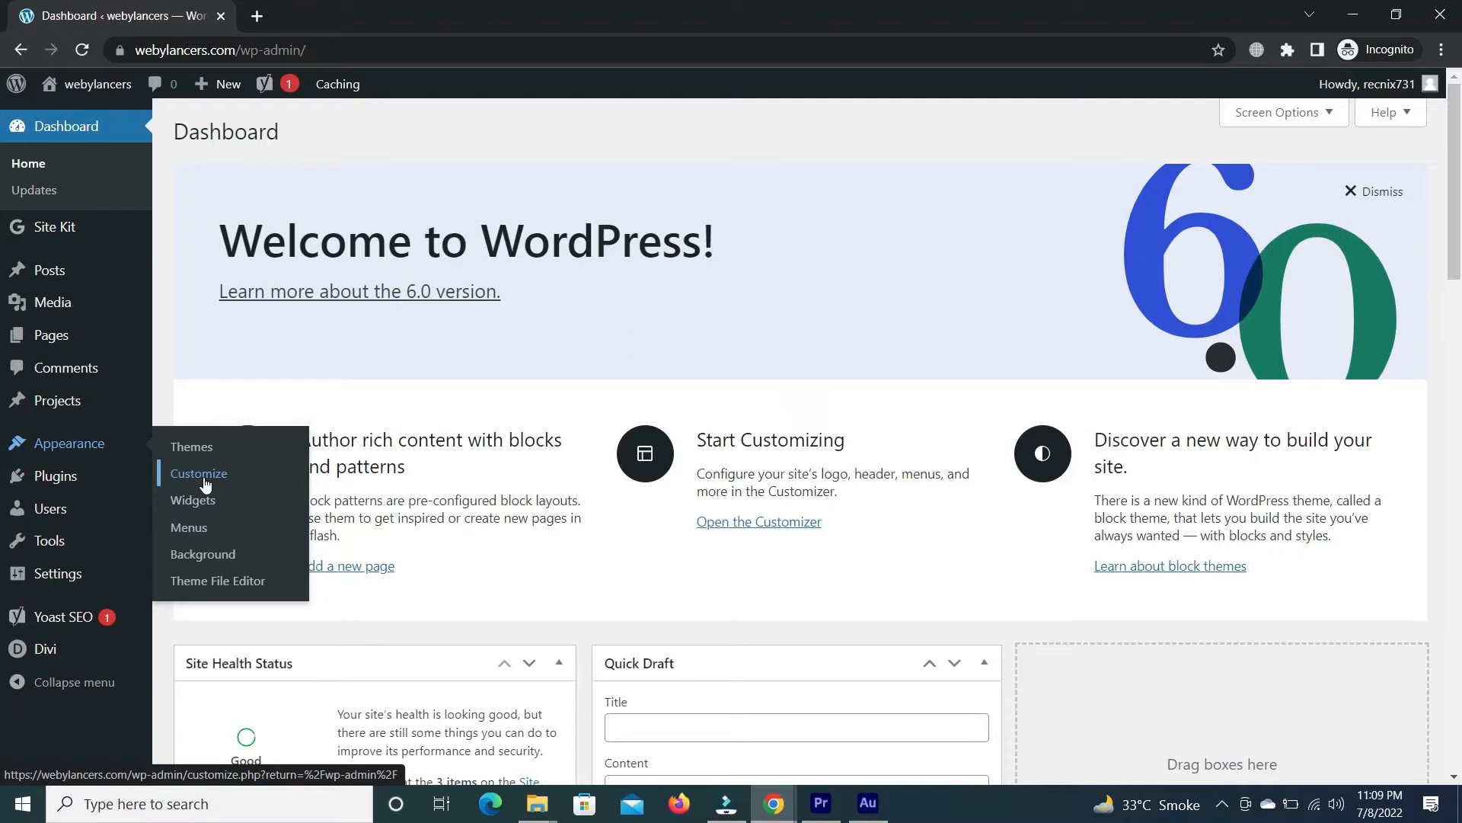
Open the Site Identity settings within the theme customizer's General Settings.
{"action": "left_click", "coordinate": [204, 478]}
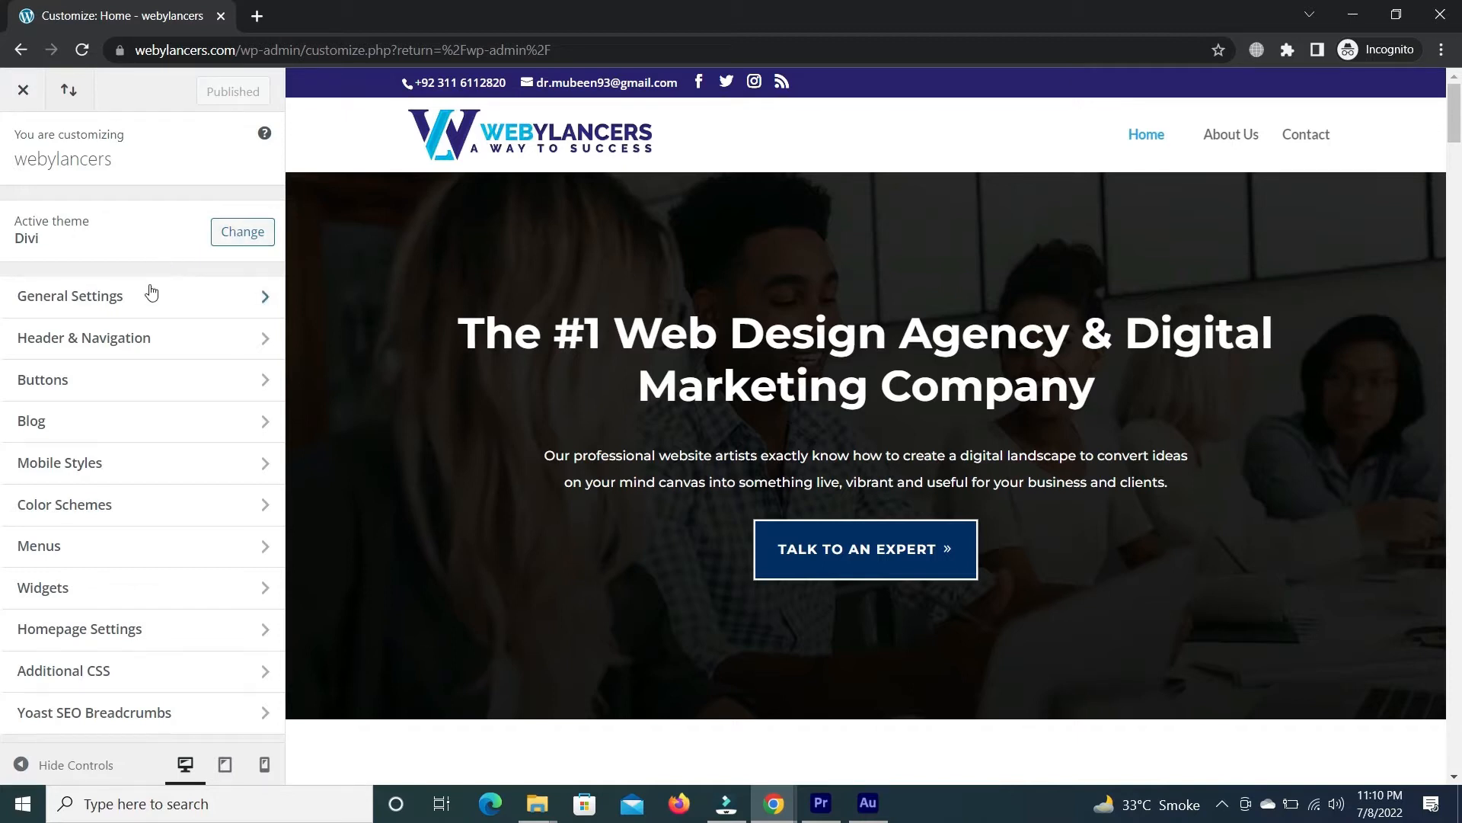
{"action": "left_click", "coordinate": [149, 296]}
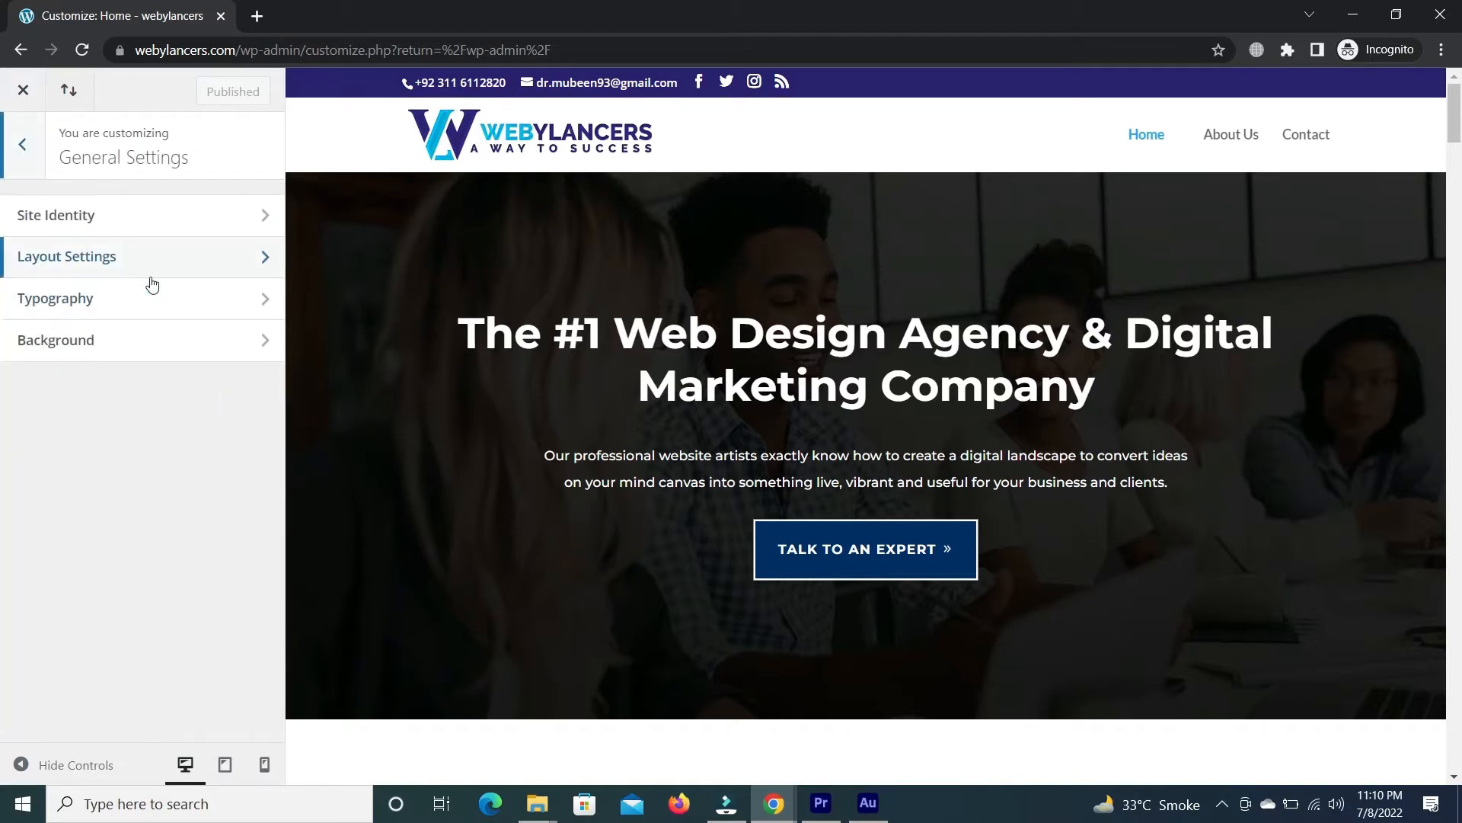
{"action": "left_click", "coordinate": [145, 238]}
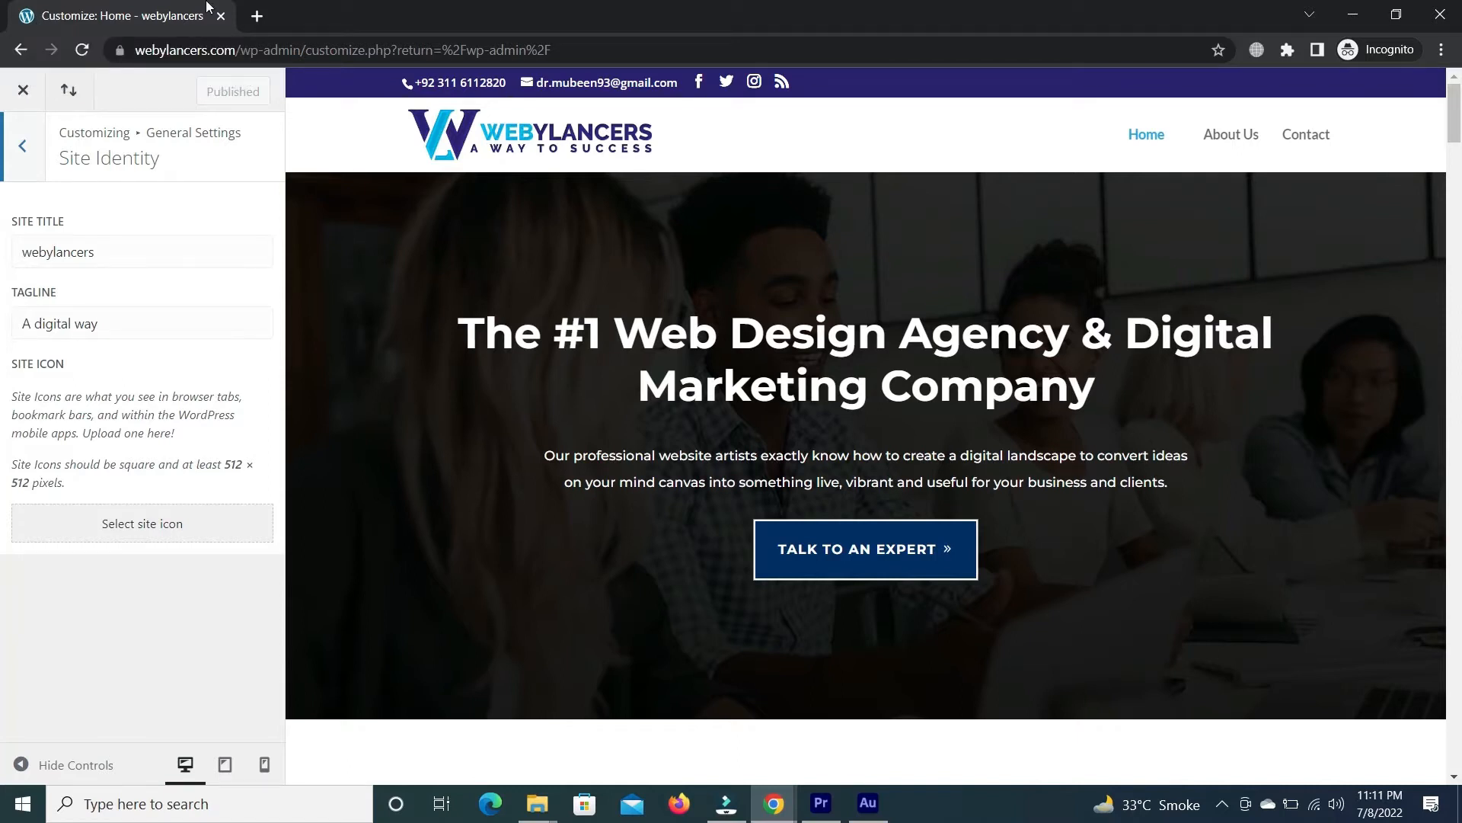
Load webylancers.com in a new browser tab to check its tab icon, and return to the customizer.
{"action": "left_click", "coordinate": [257, 16]}
{"action": "type", "text": "webylancers.com"}
{"action": "key", "text": "Return"}
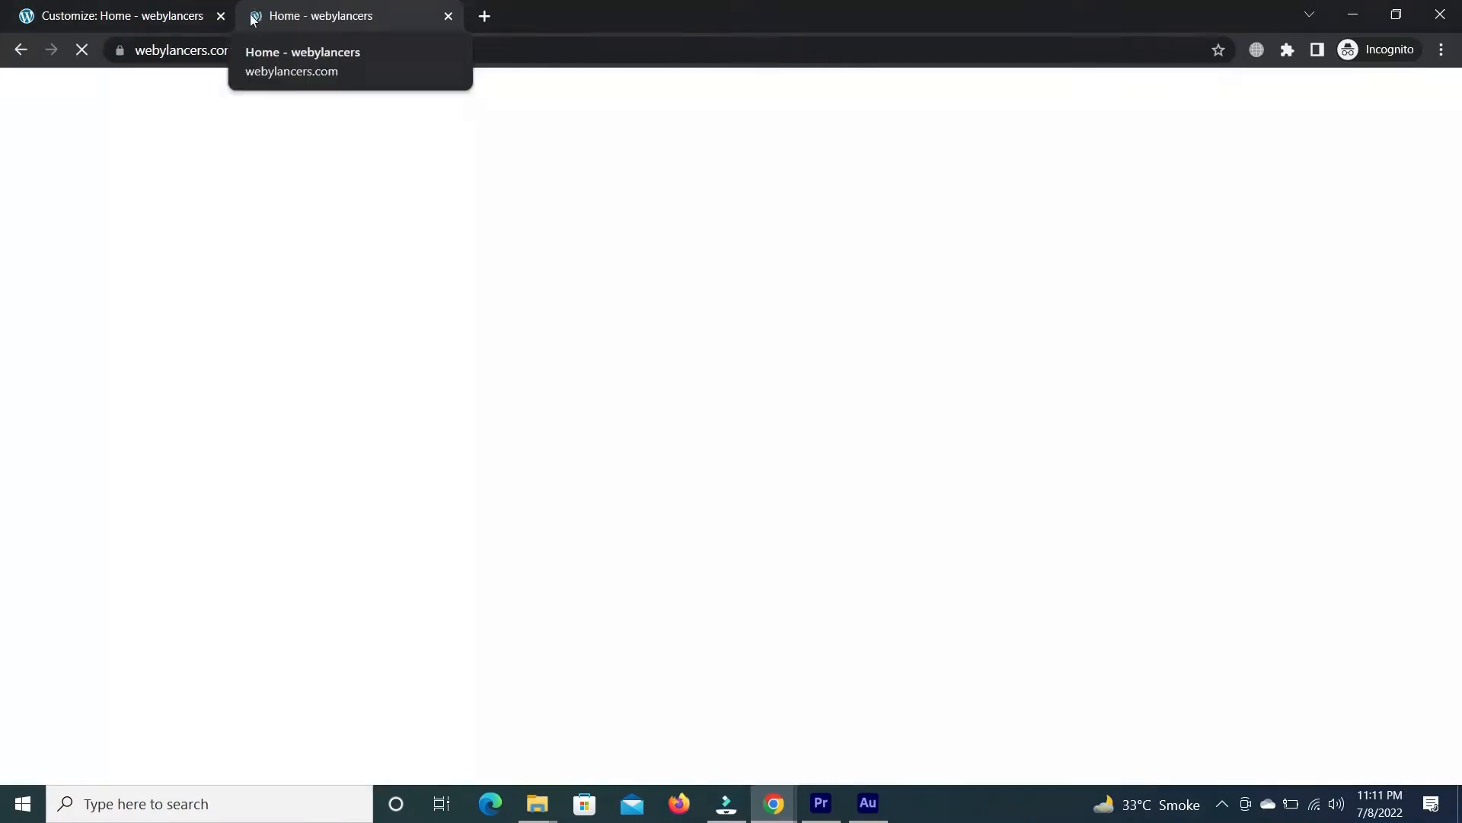
{"action": "left_click", "coordinate": [190, 16]}
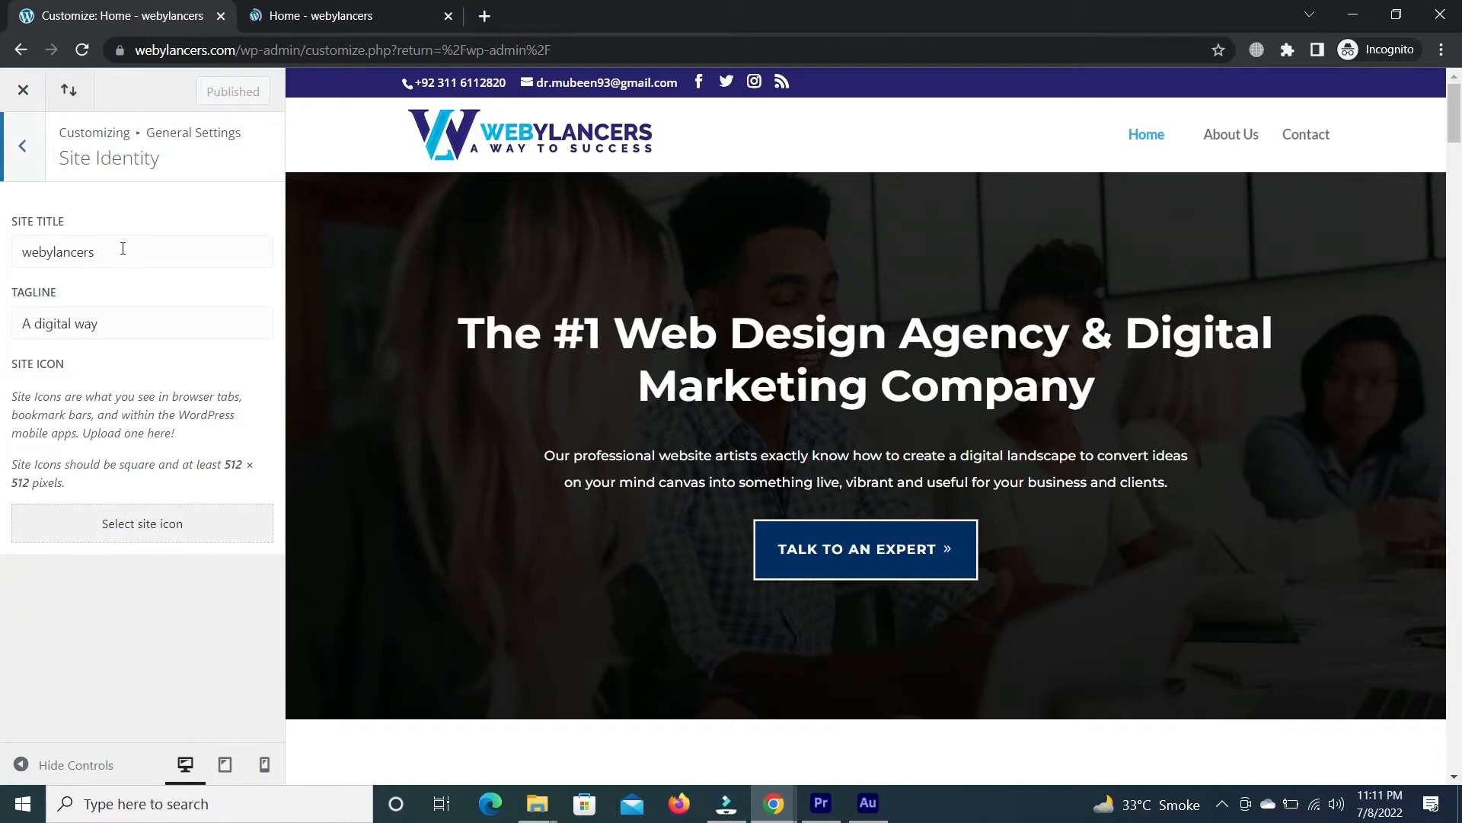
Try the boxed layout in the general Layout Settings and turn it back off.
{"action": "left_click", "coordinate": [23, 149]}
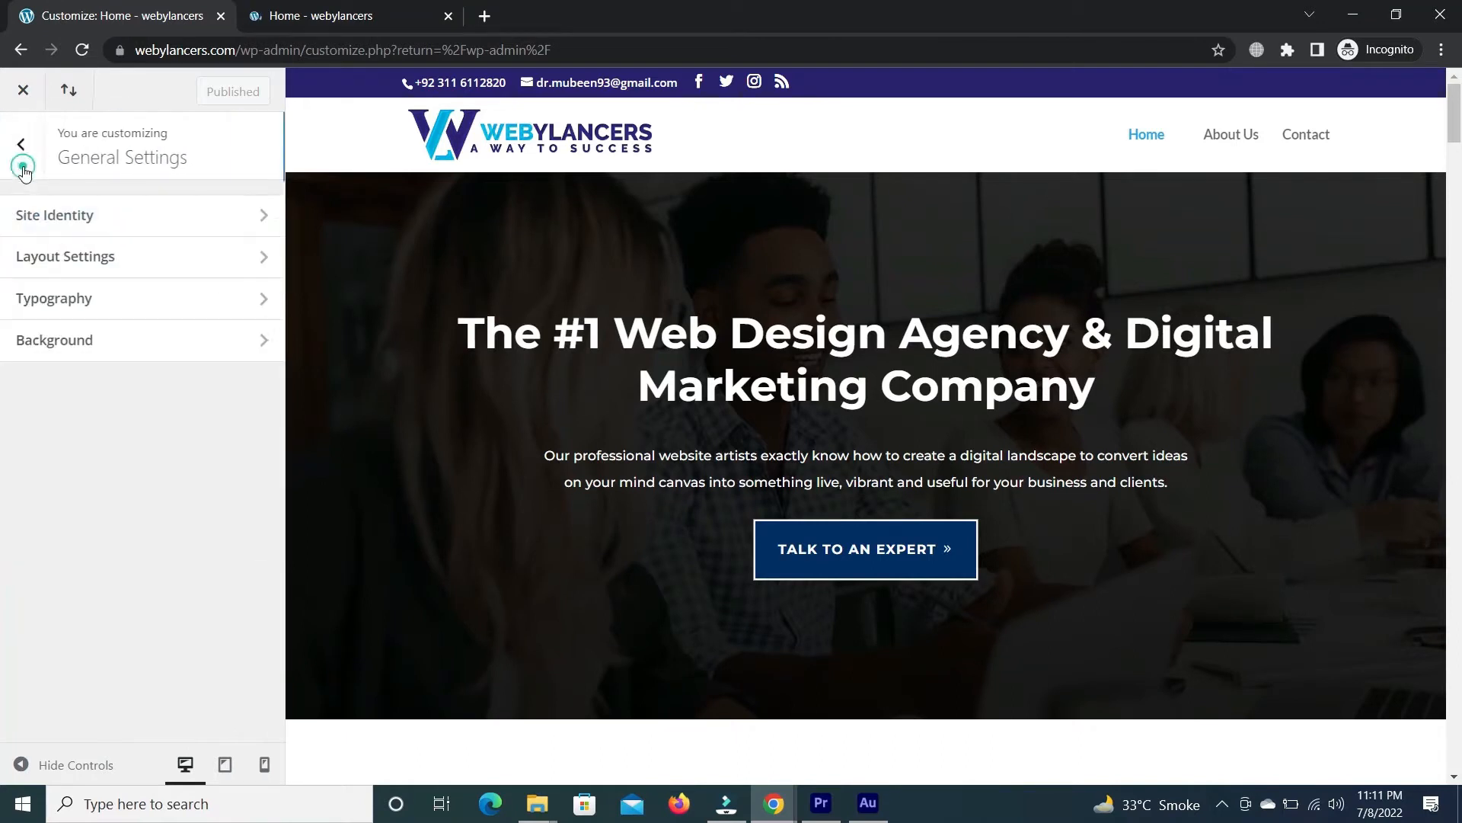
{"action": "left_click", "coordinate": [73, 276]}
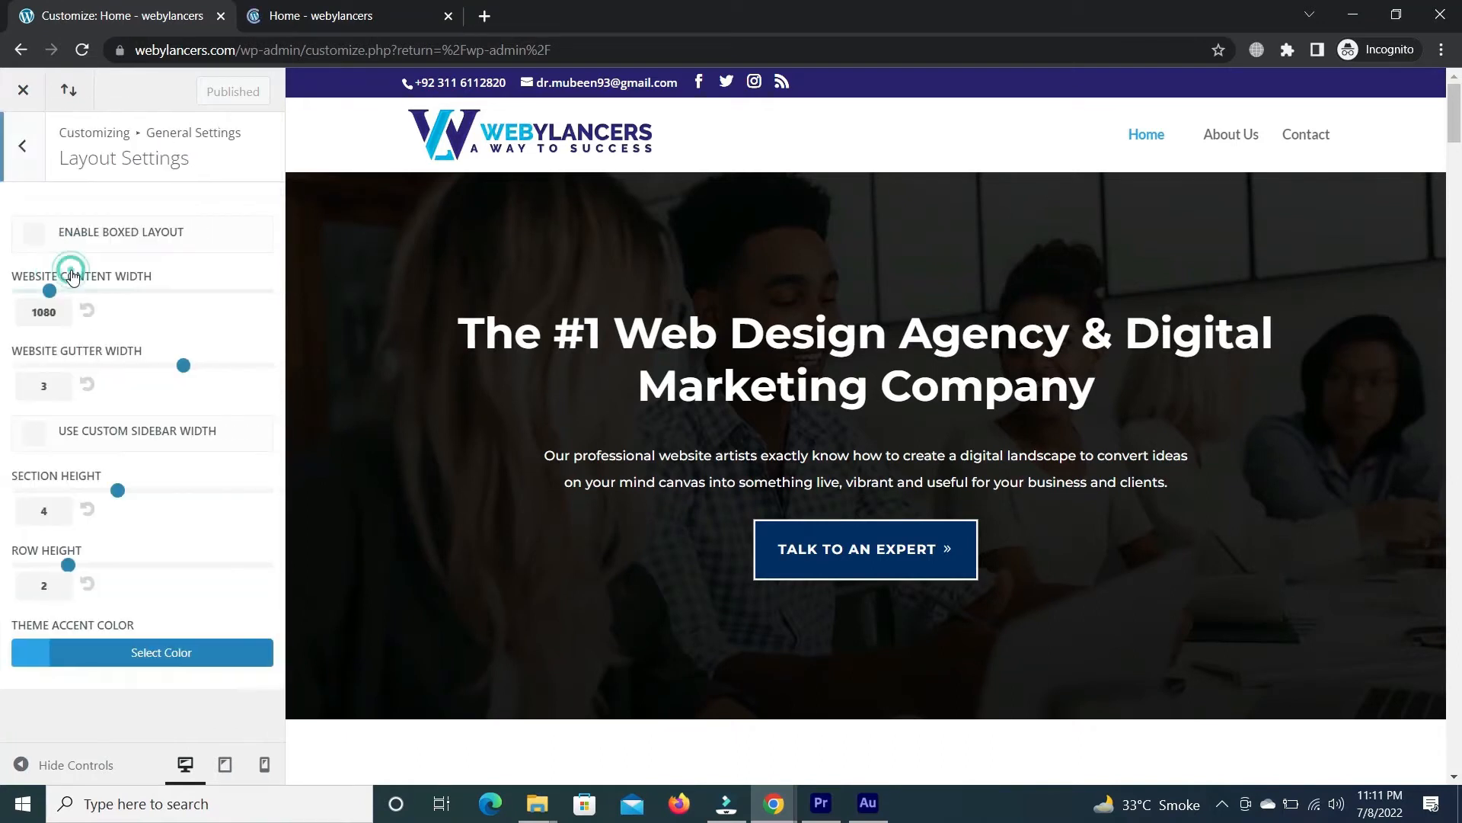
{"action": "left_click", "coordinate": [30, 236]}
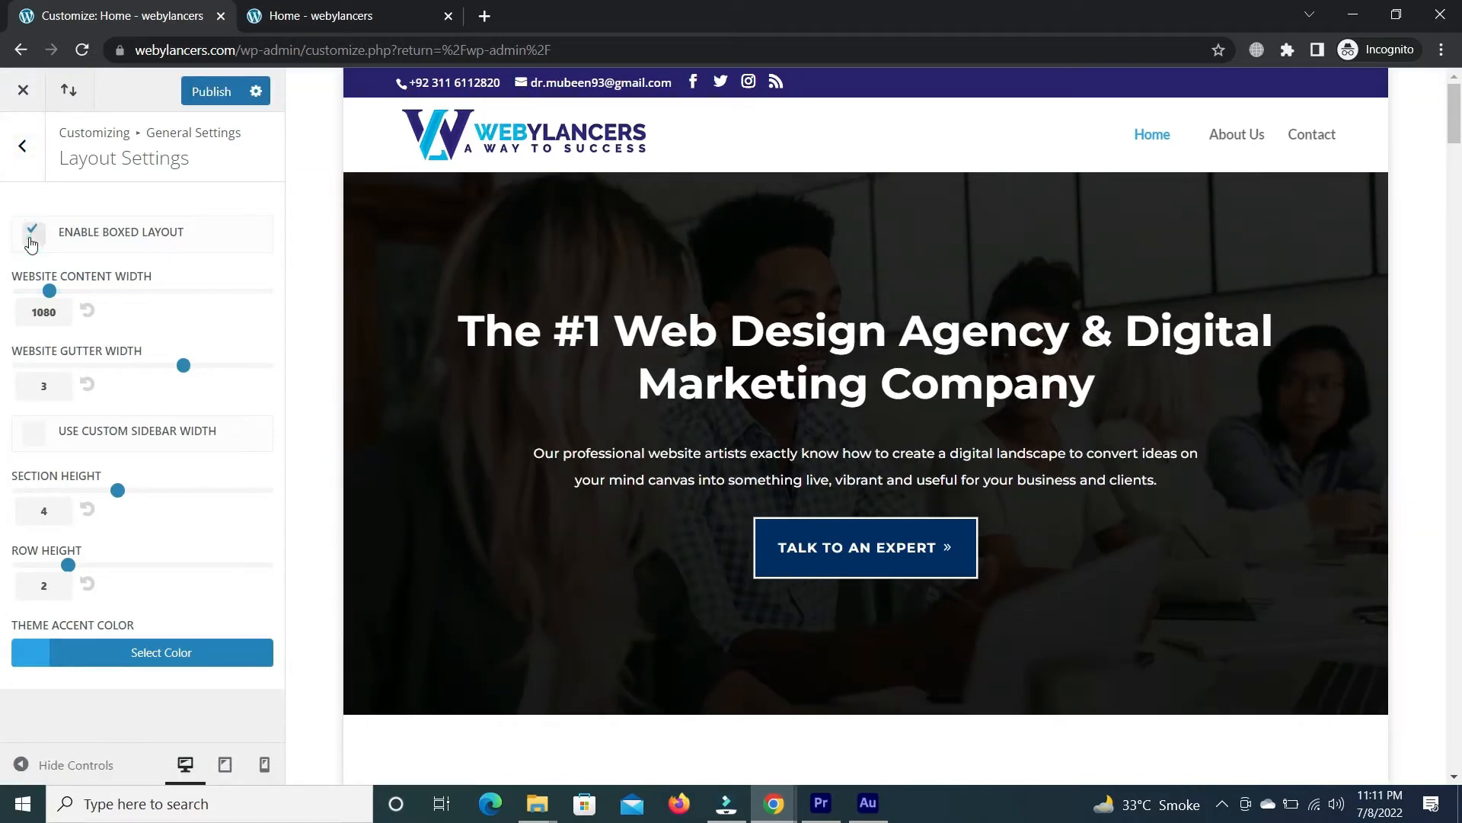
{"action": "left_click", "coordinate": [30, 243]}
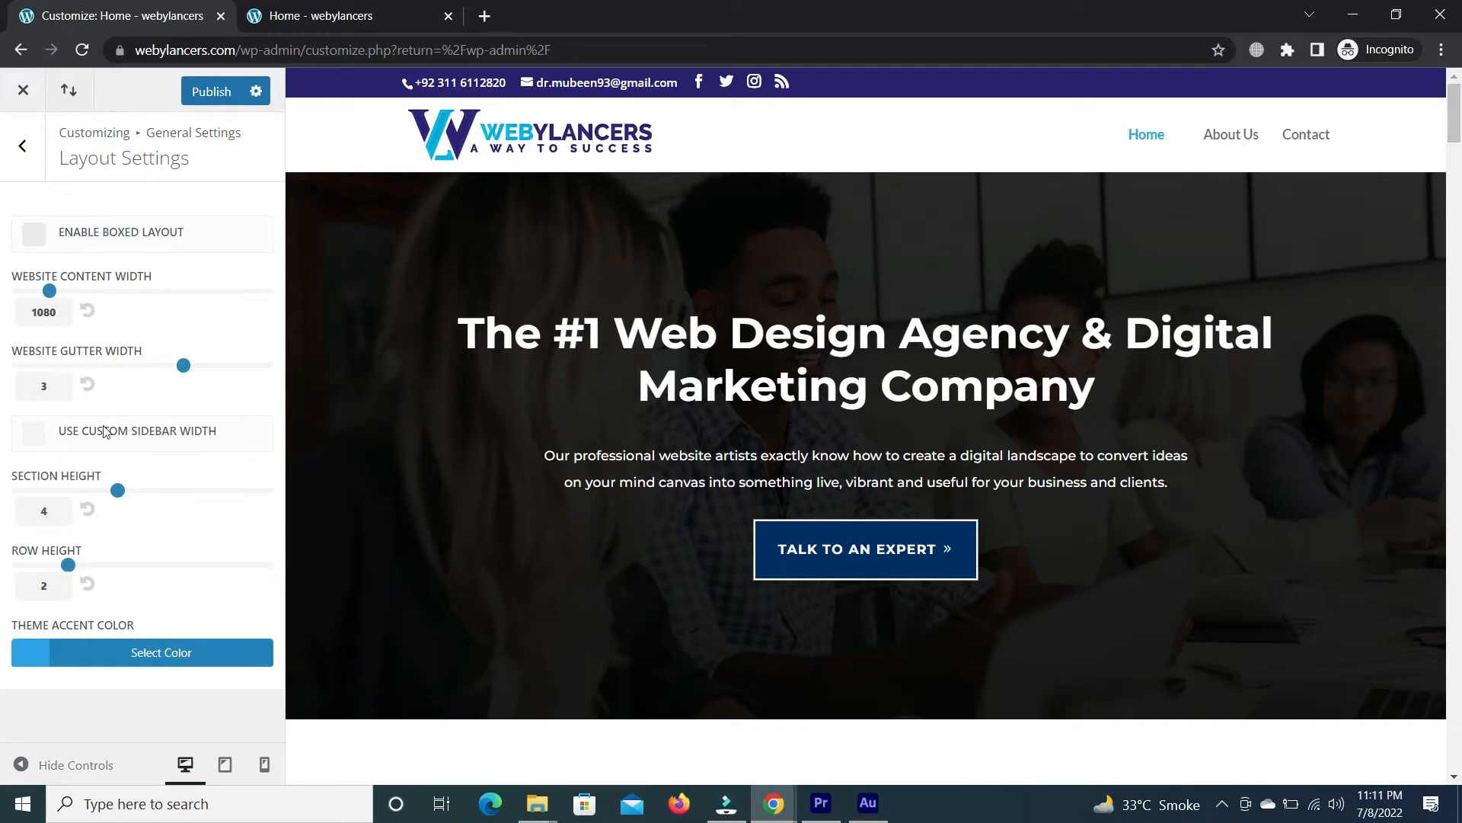
{"action": "left_click", "coordinate": [11, 162]}
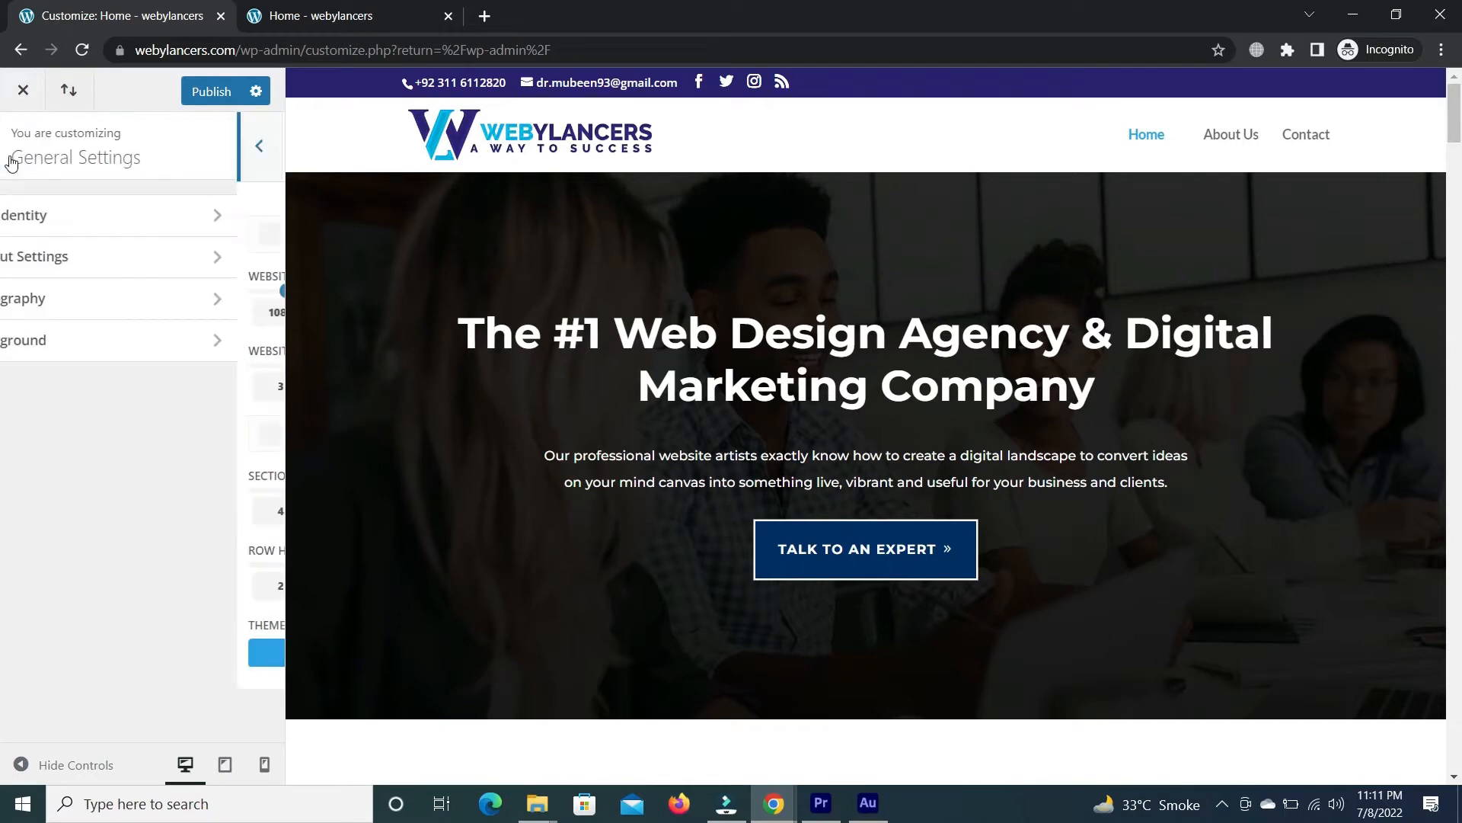
Review the Typography settings, including the available header fonts and the text colour options, keeping Default Theme Font for headers.
{"action": "left_click", "coordinate": [72, 312]}
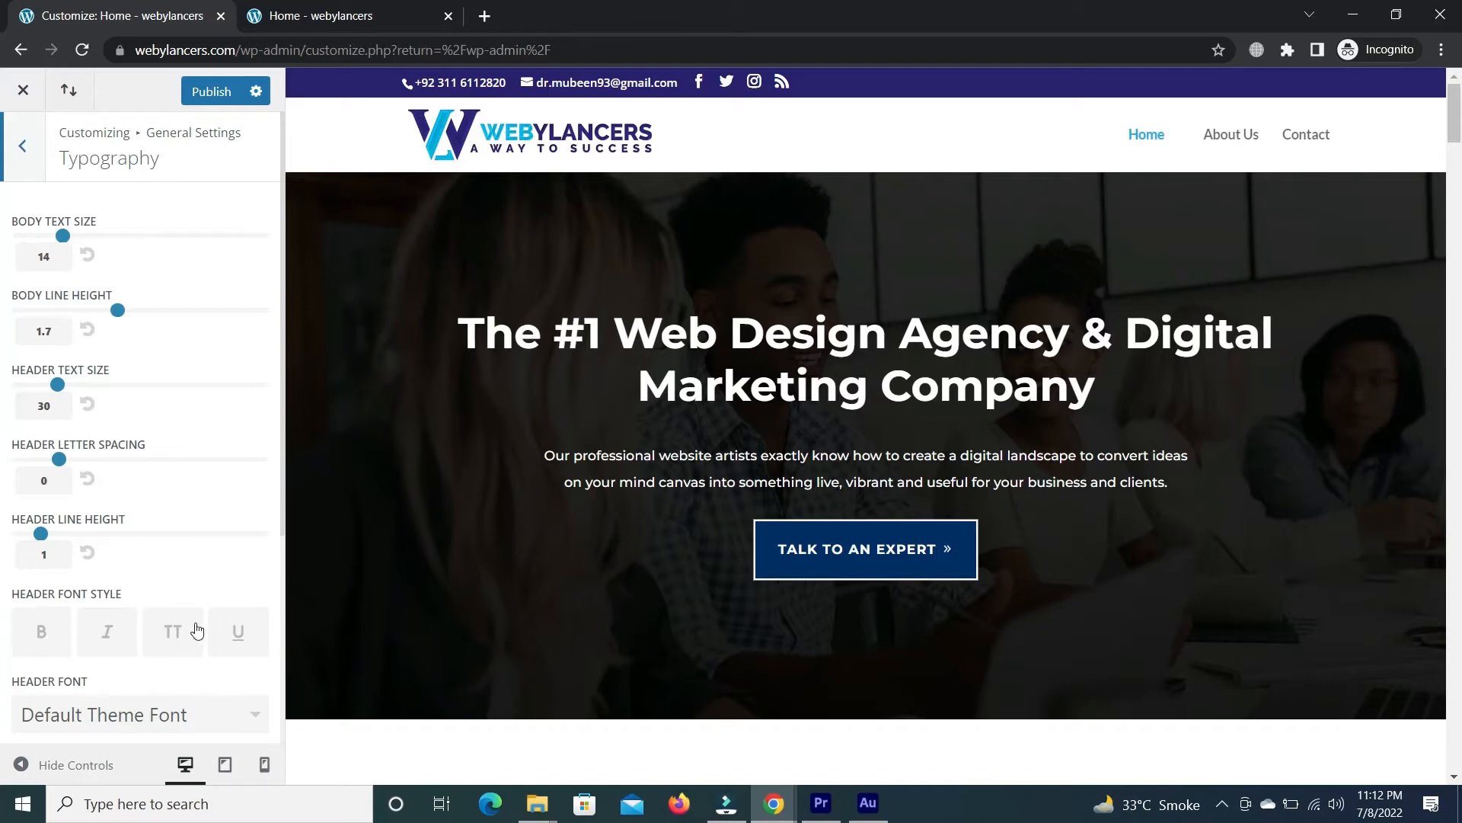
{"action": "scroll", "coordinate": [140, 455], "scroll_direction": "down", "scroll_amount": 3}
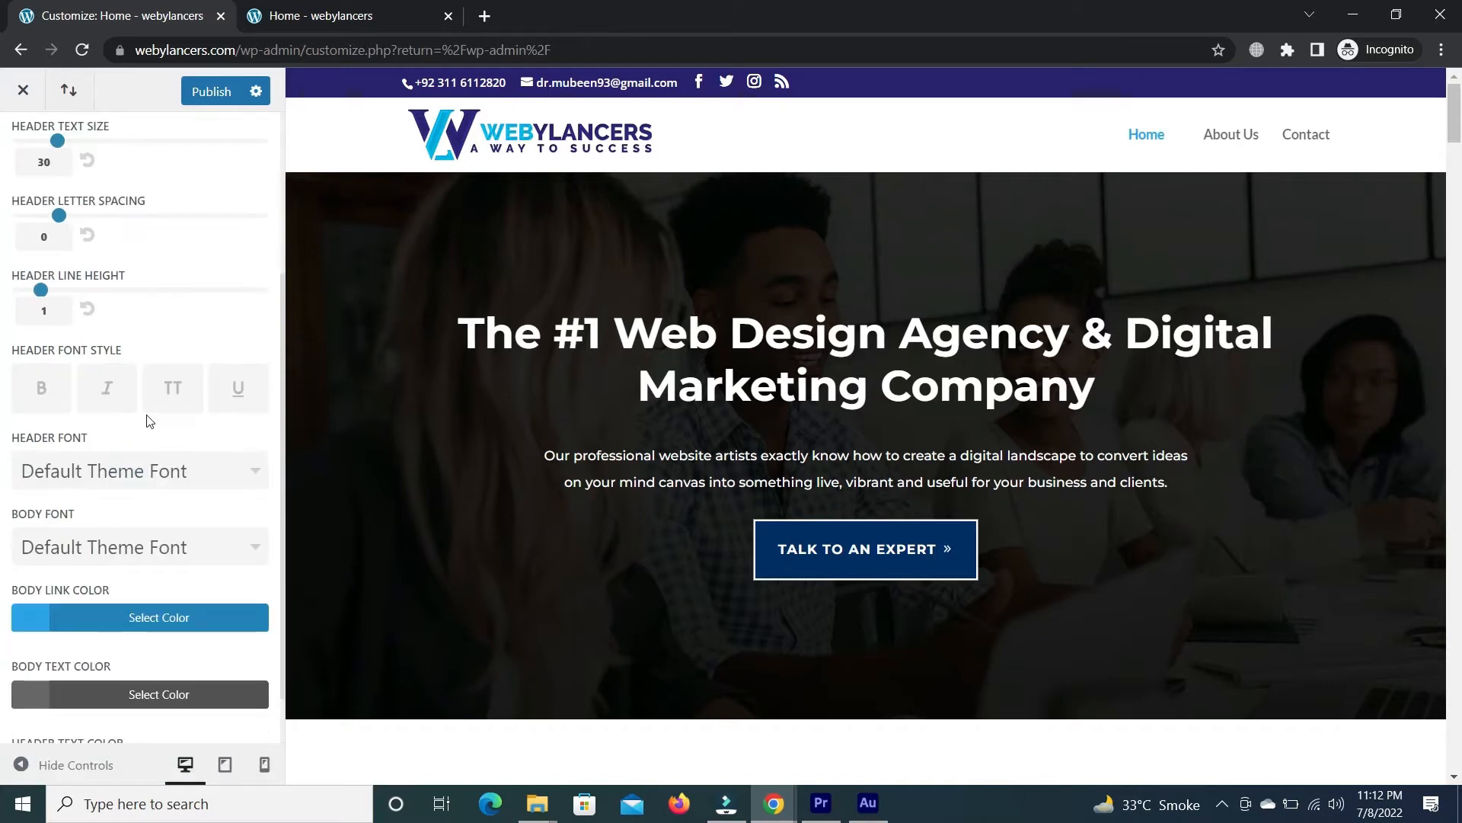
{"action": "left_click", "coordinate": [136, 466]}
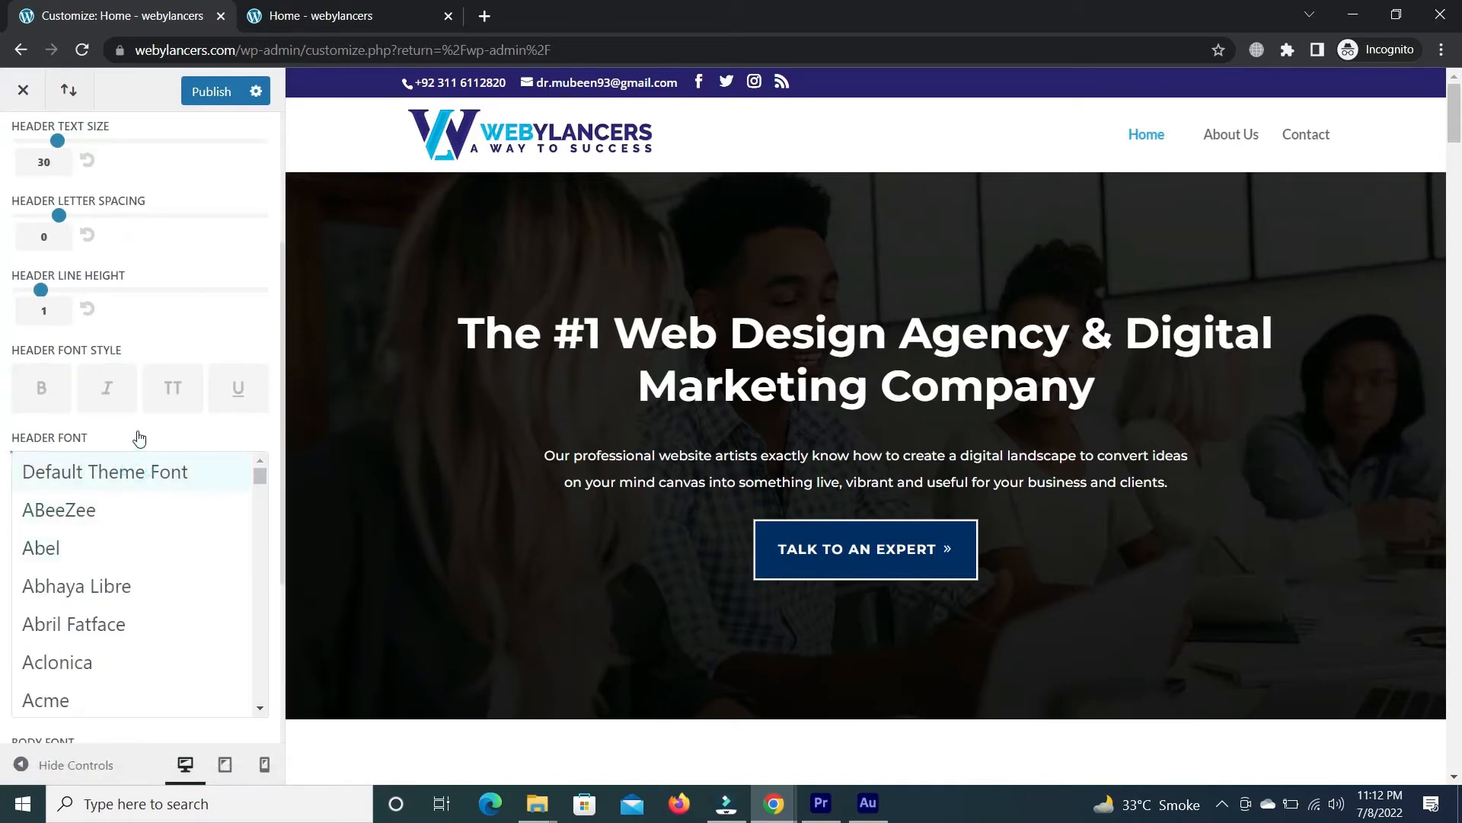
{"action": "left_click", "coordinate": [130, 469]}
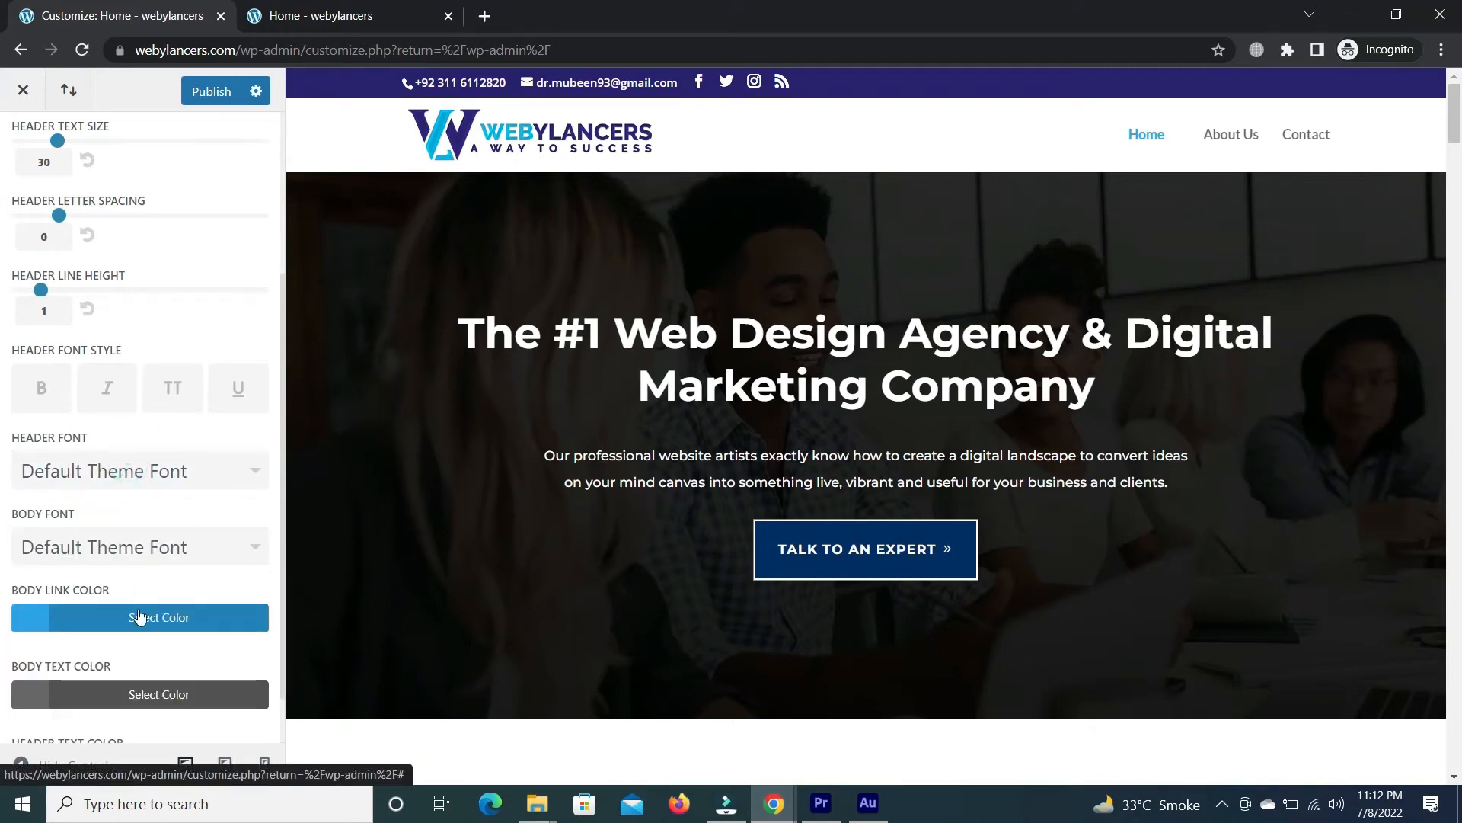
{"action": "left_click_drag", "start_coordinate": [285, 505], "coordinate": [288, 636]}
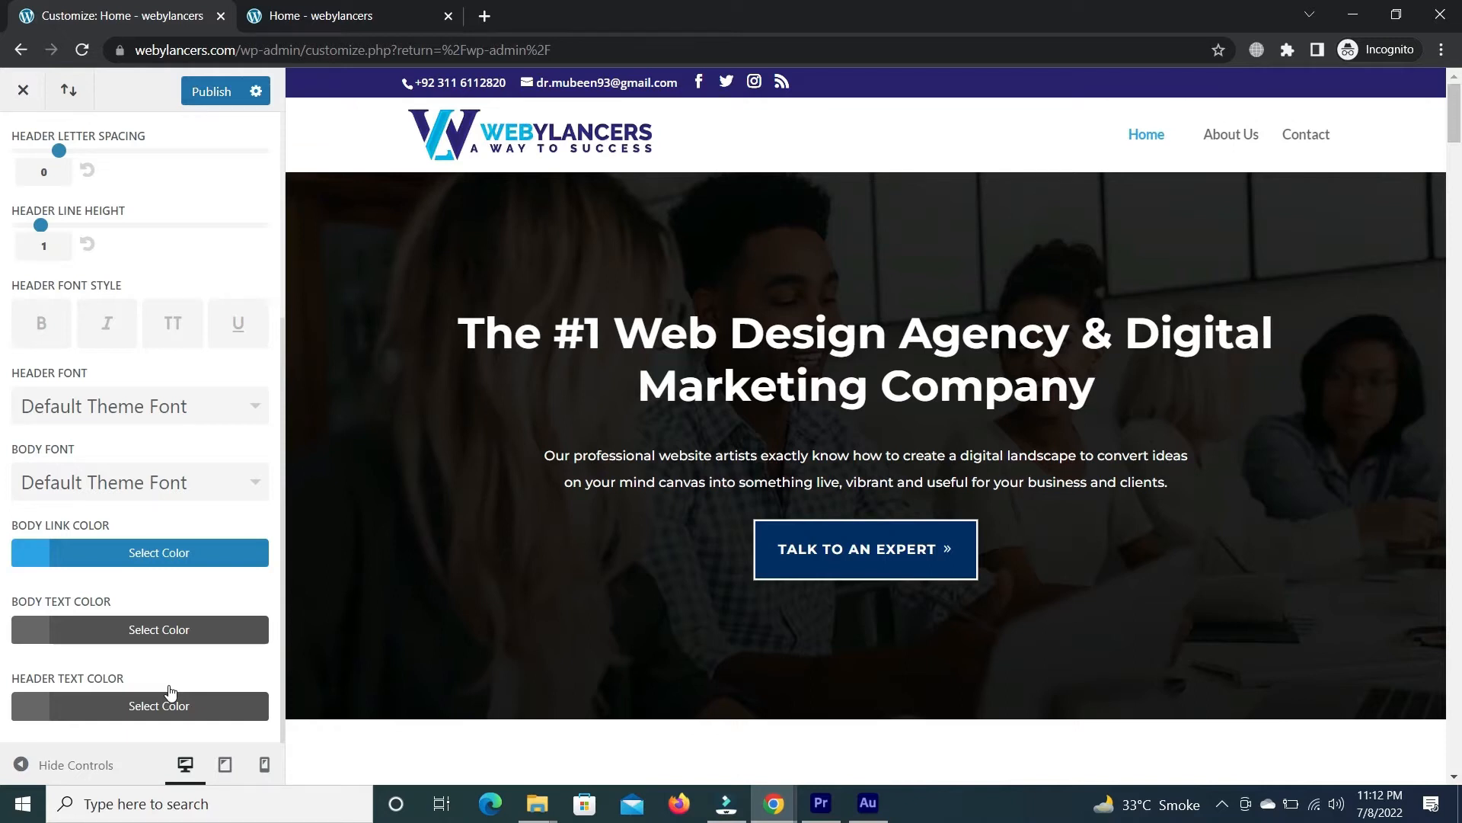
{"action": "left_click_drag", "start_coordinate": [287, 473], "coordinate": [287, 136]}
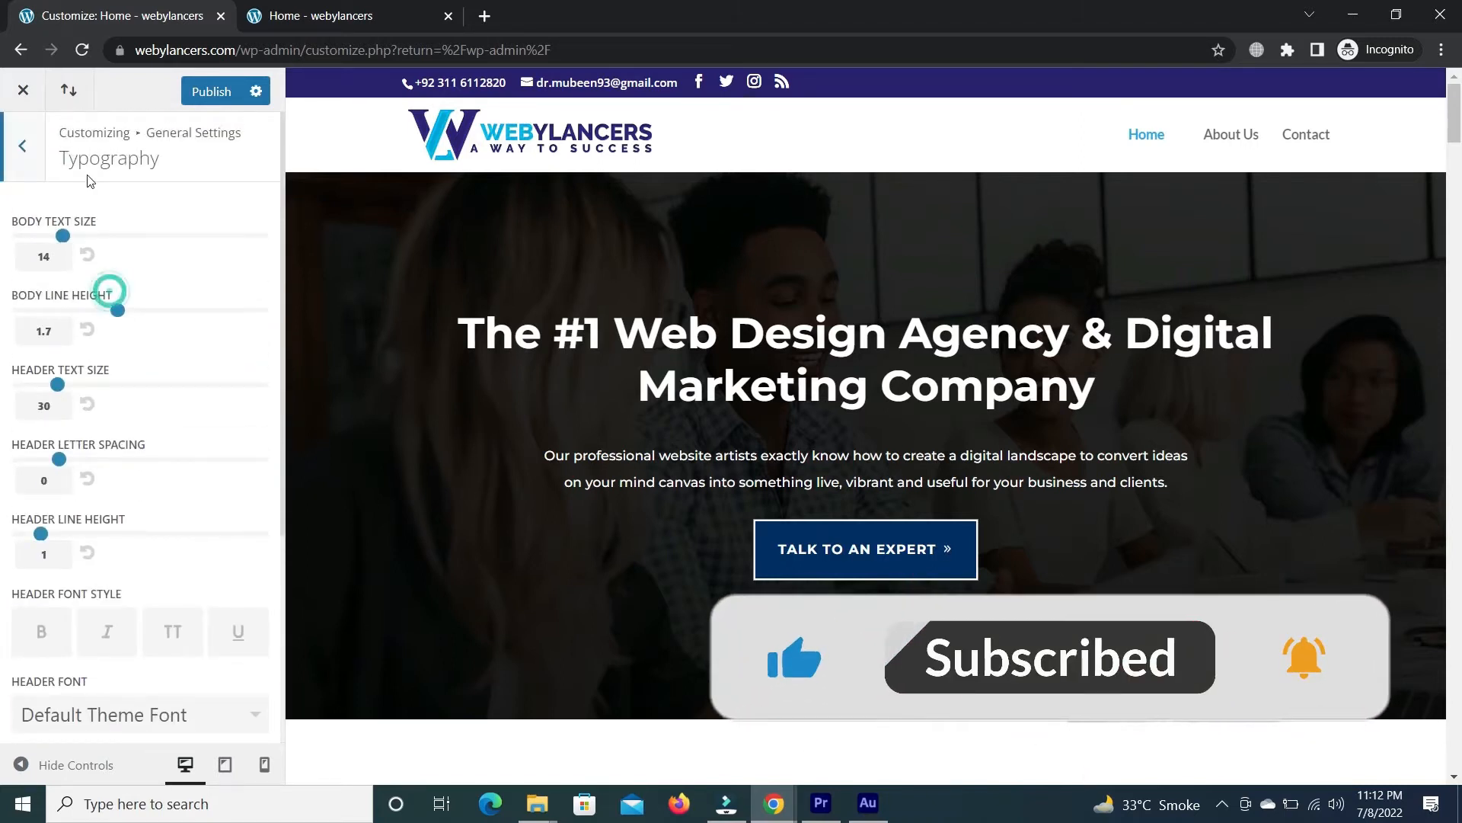
{"action": "key", "text": "Escape"}
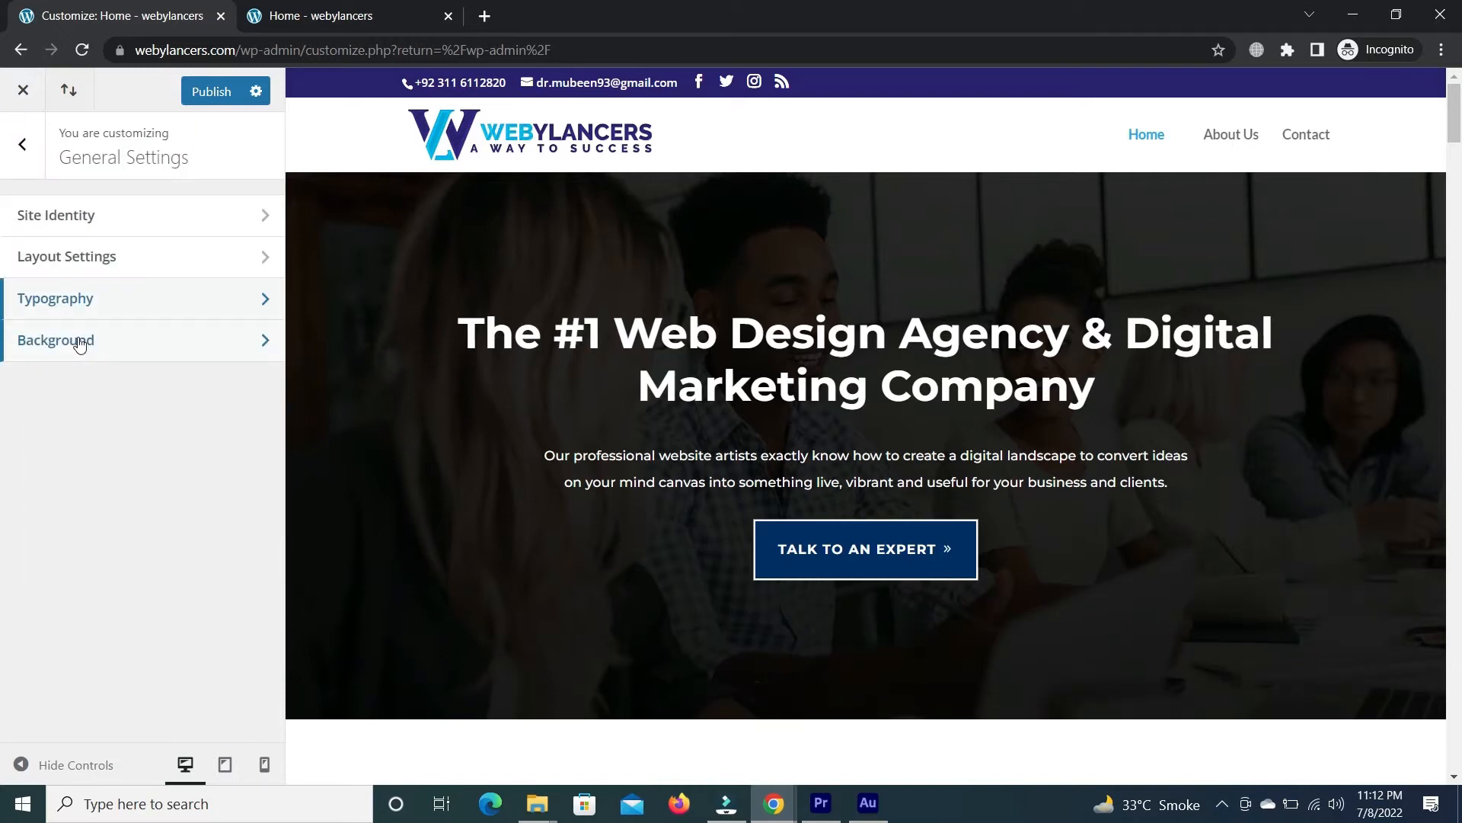
View the general Background settings for colour and image, and return to the main customizer list.
{"action": "left_click", "coordinate": [79, 341]}
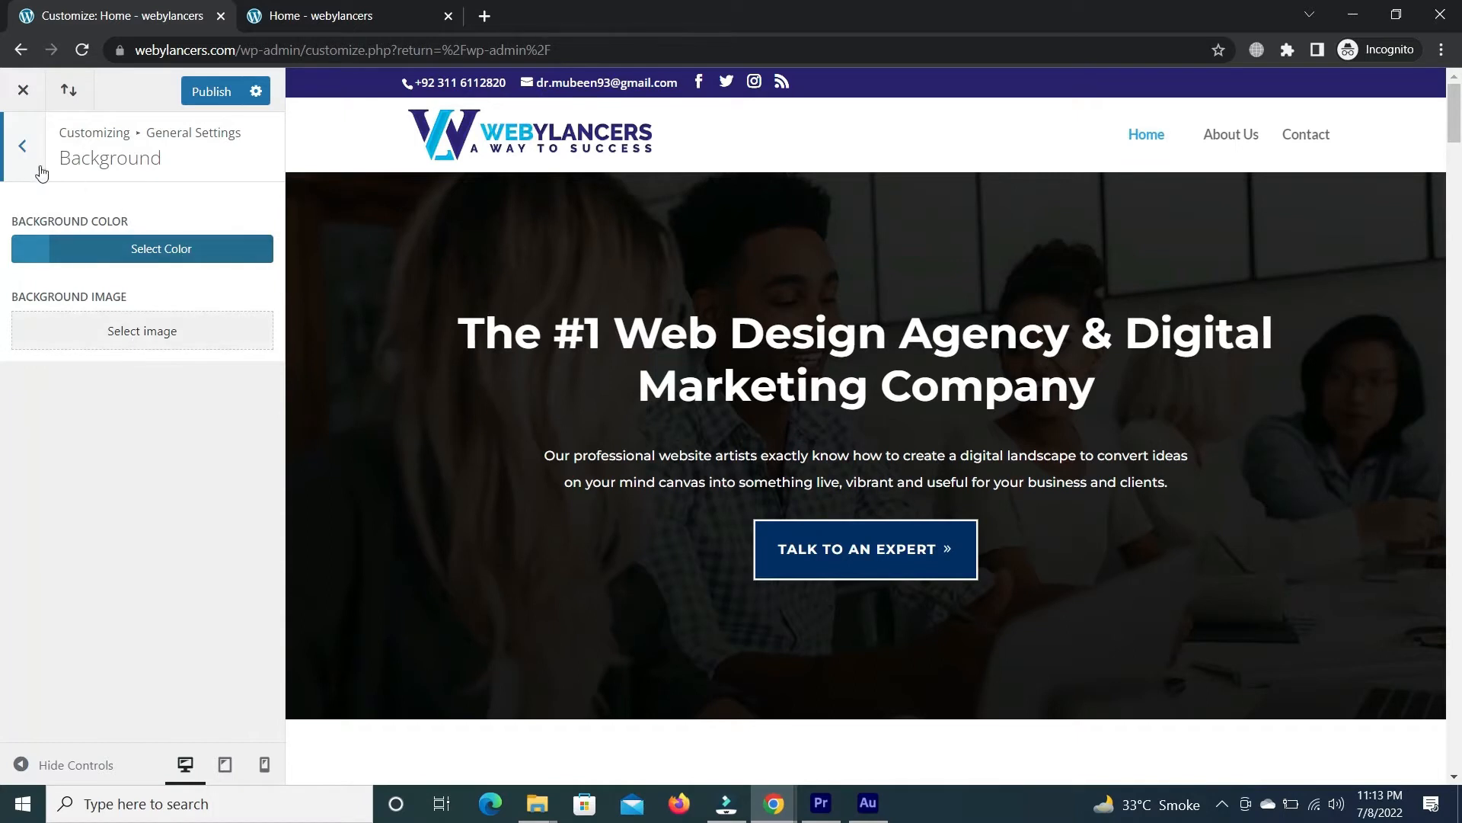
{"action": "left_click", "coordinate": [22, 153]}
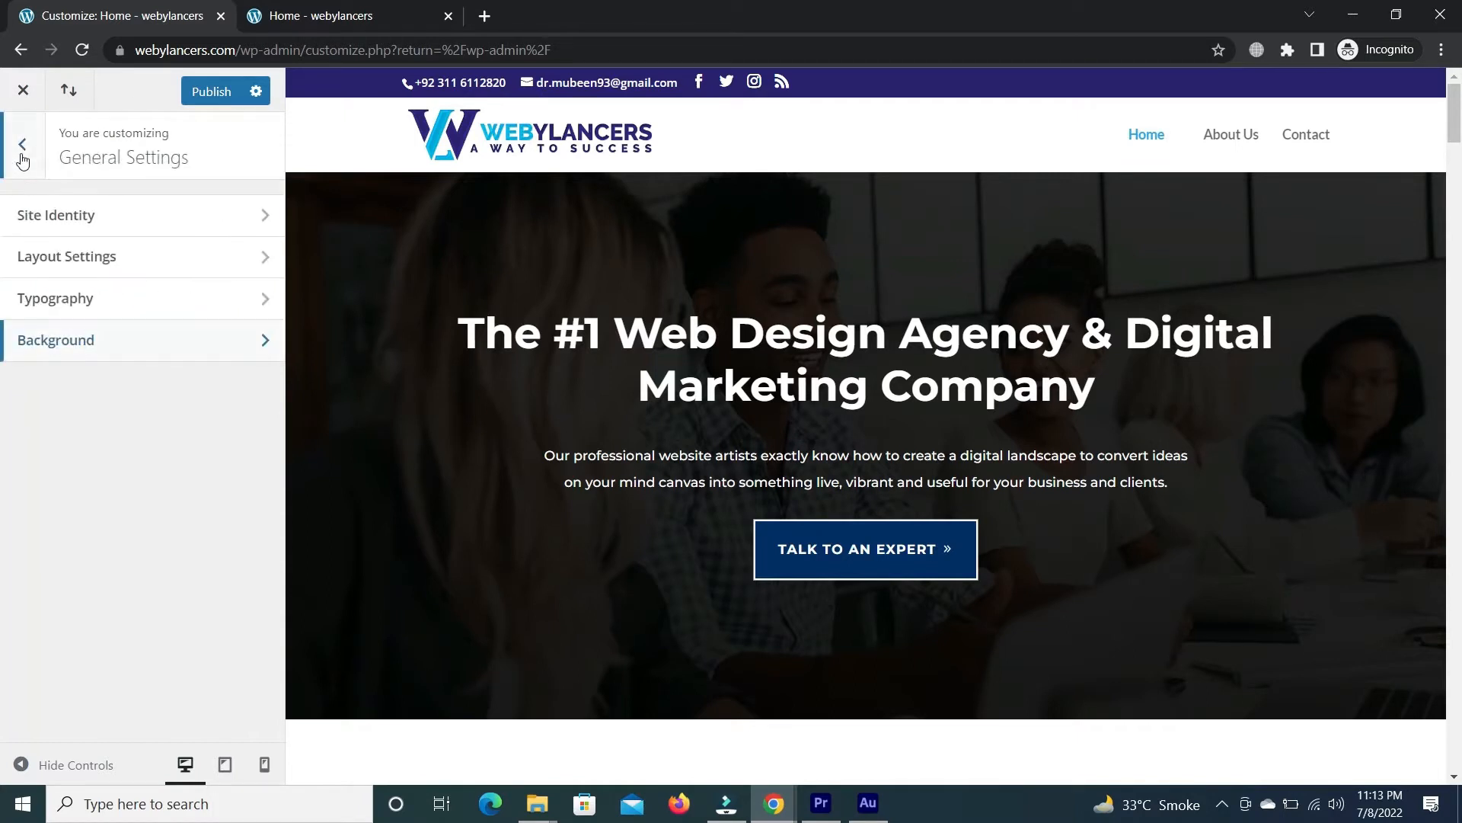
{"action": "left_click", "coordinate": [23, 152]}
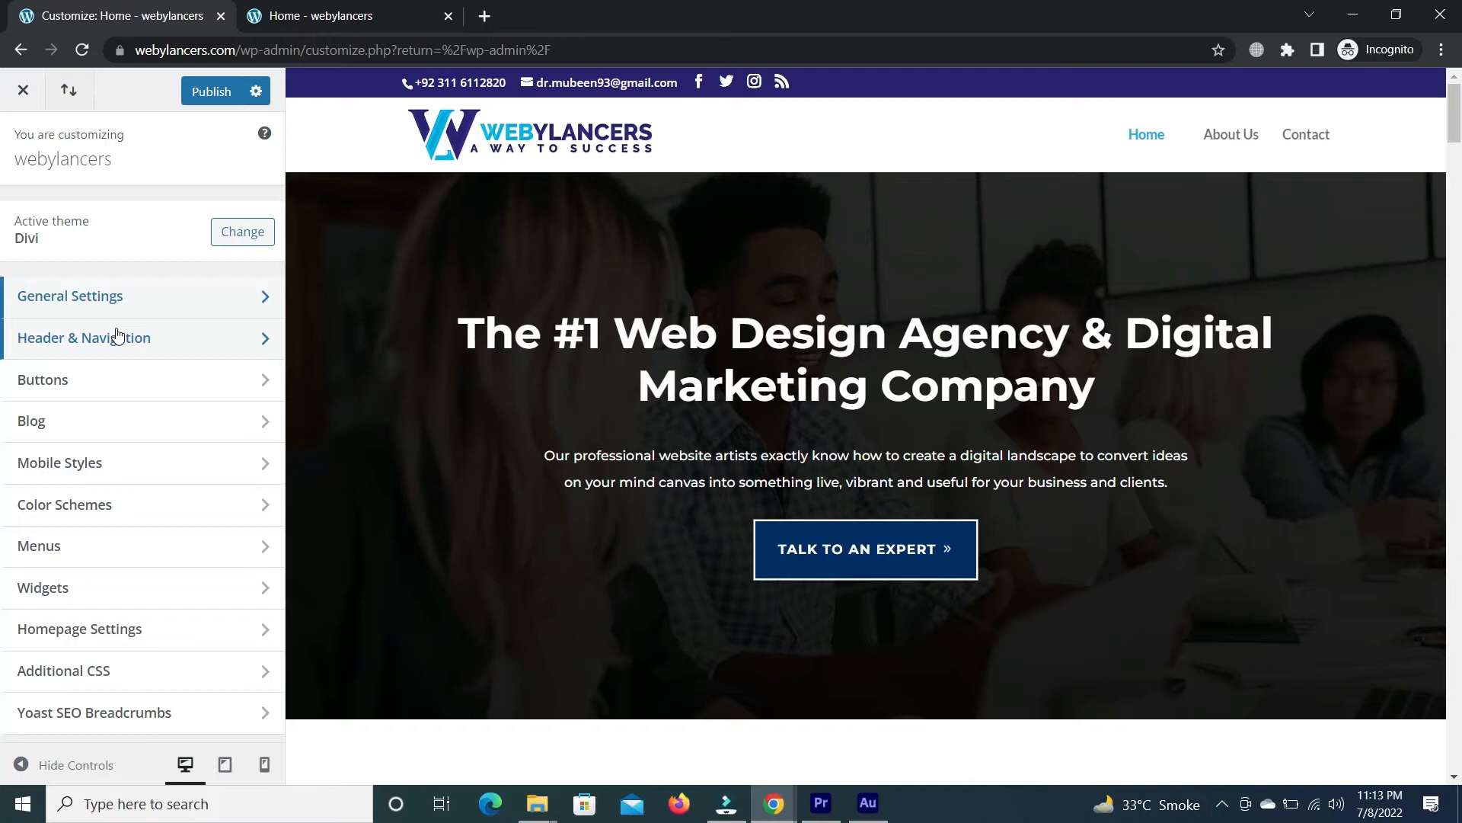
Preview the Centered and Centered Inline Logo header styles in the Header Format settings.
{"action": "left_click", "coordinate": [116, 335]}
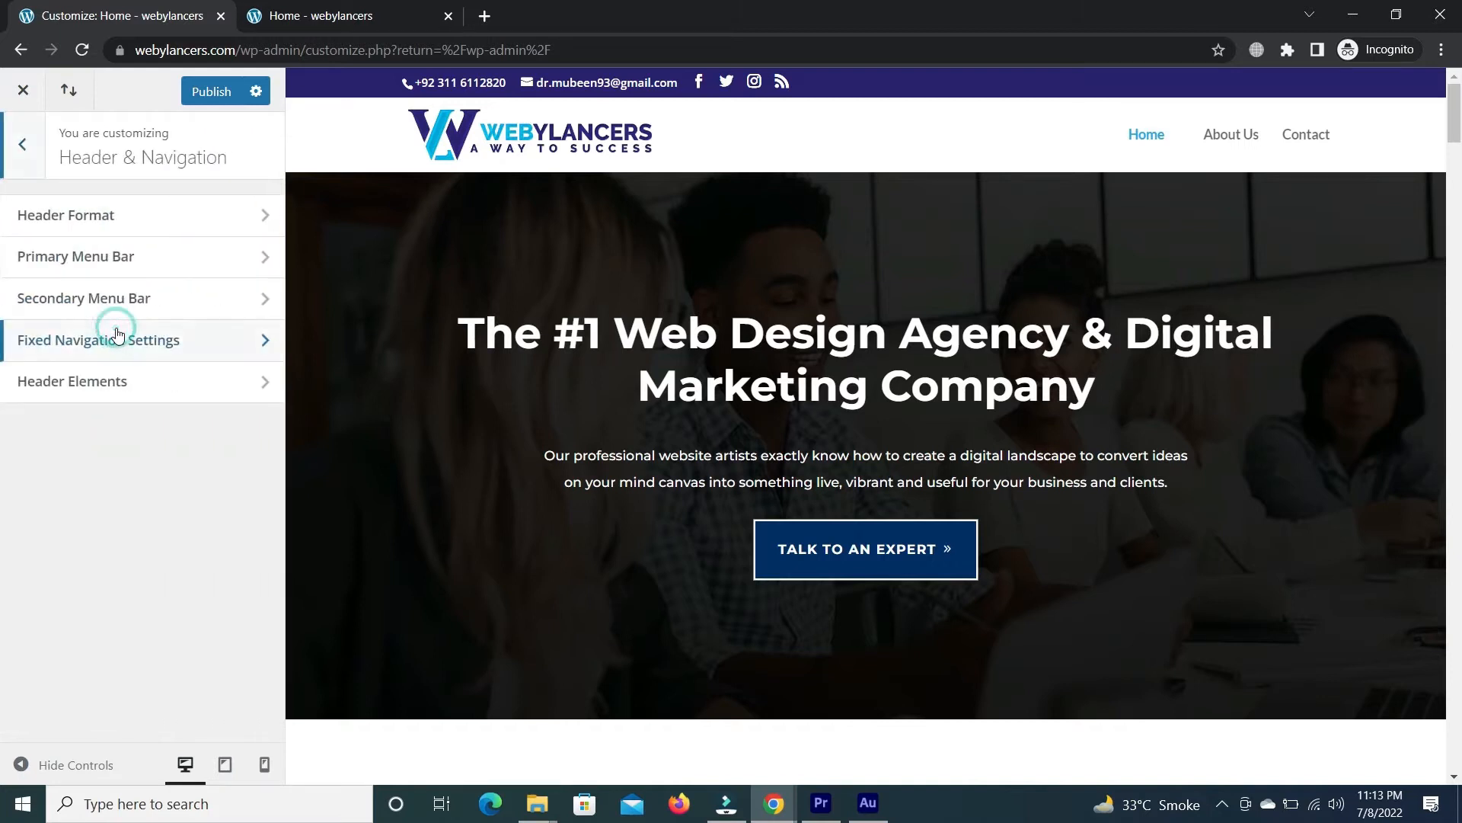
{"action": "left_click", "coordinate": [74, 220]}
{"action": "left_click", "coordinate": [76, 239]}
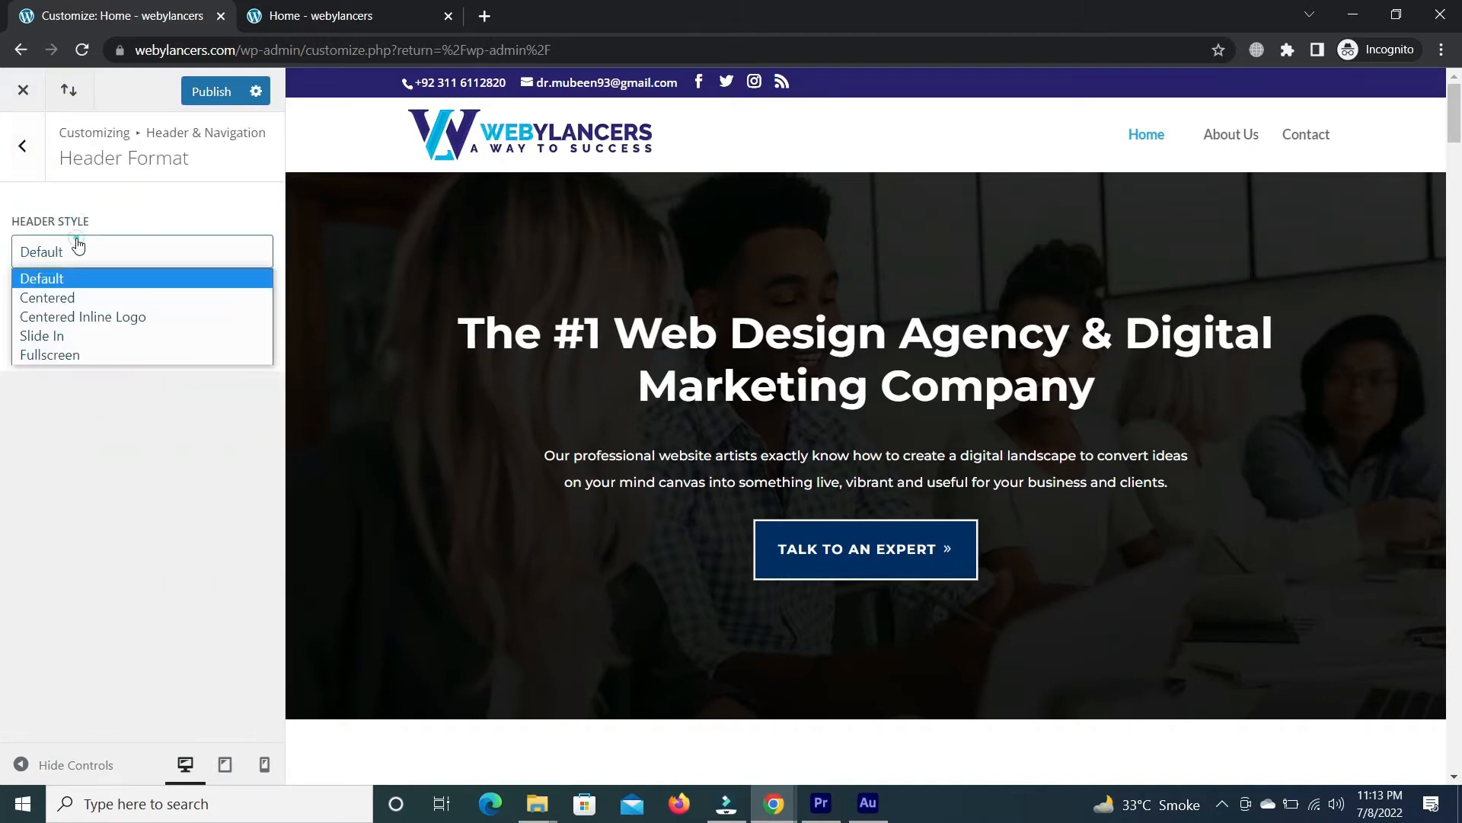
{"action": "left_click", "coordinate": [69, 297]}
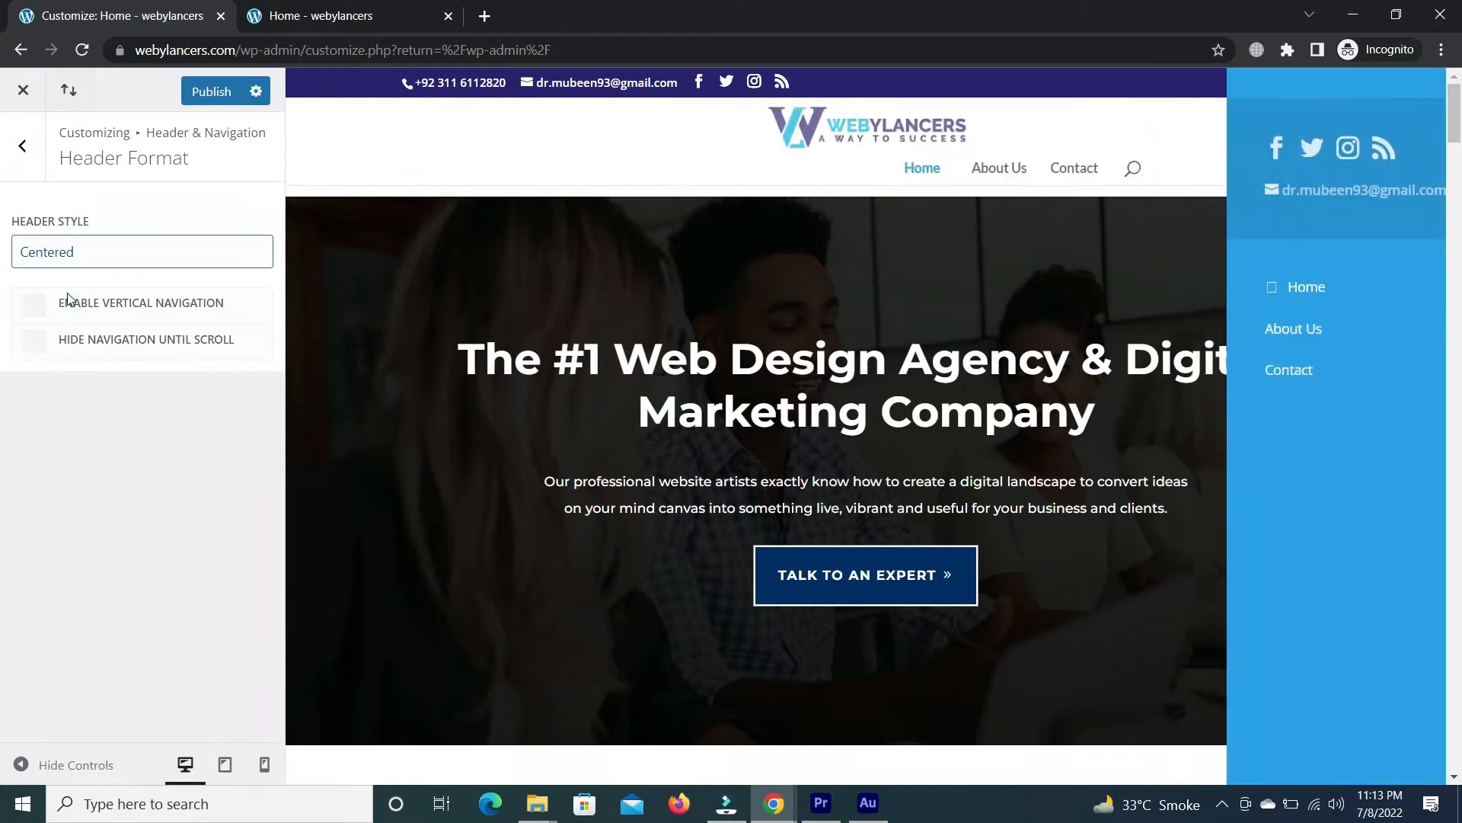
{"action": "left_click", "coordinate": [91, 266]}
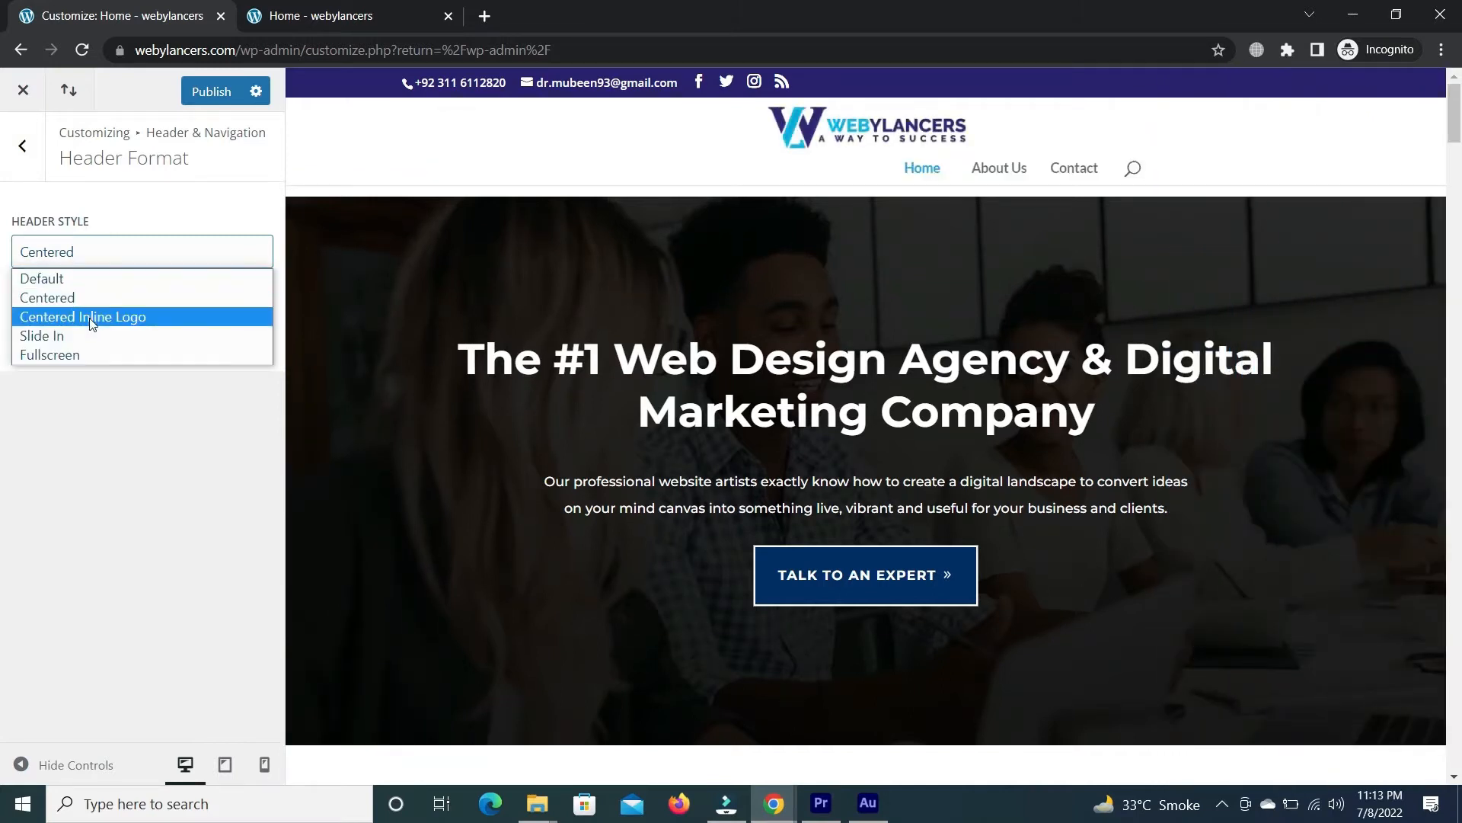
{"action": "left_click", "coordinate": [109, 317]}
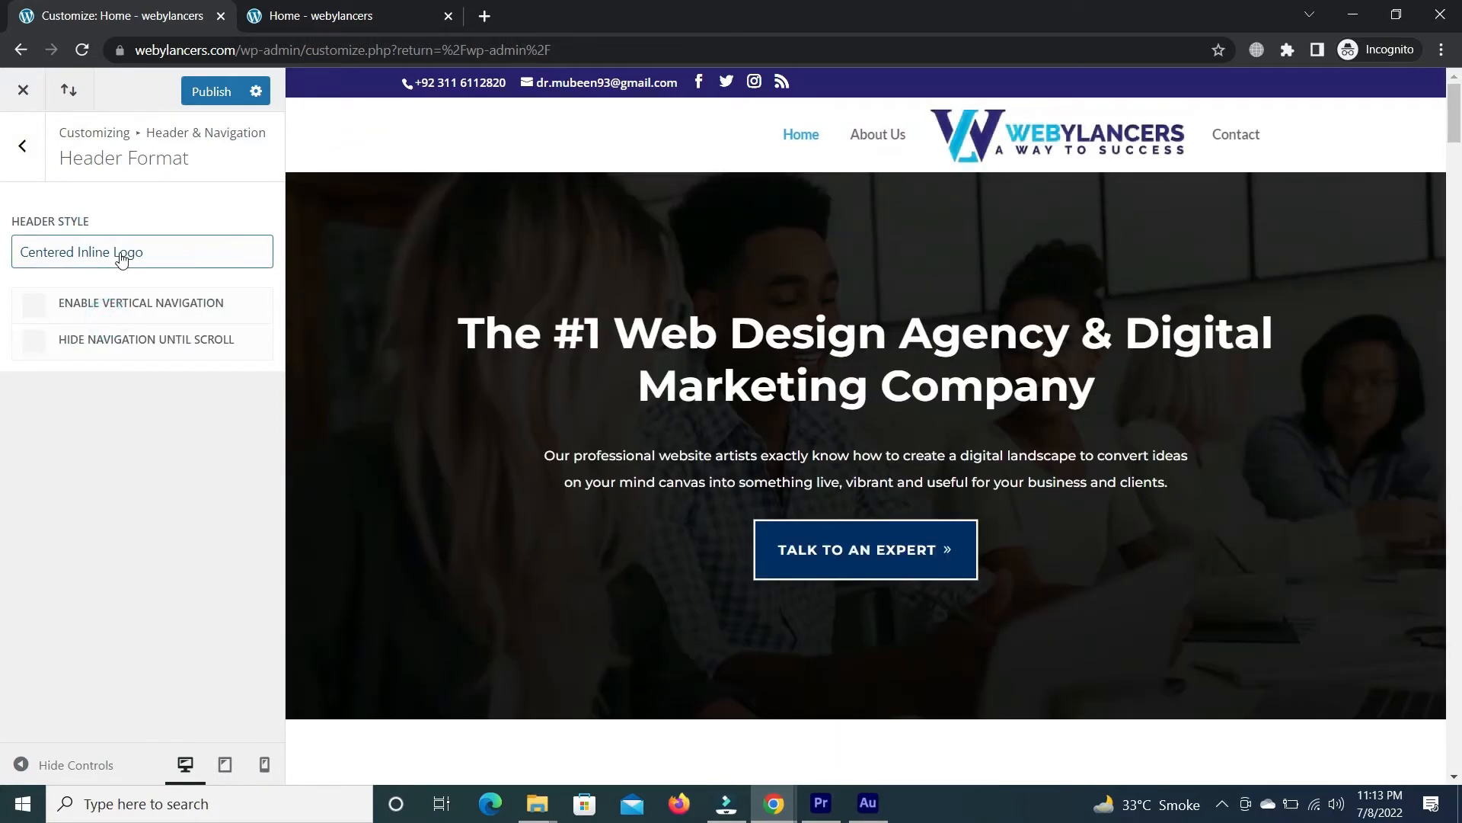
Preview the Slide In and Fullscreen header styles, and restore the header style to Default.
{"action": "left_click", "coordinate": [122, 255]}
{"action": "left_click", "coordinate": [95, 333]}
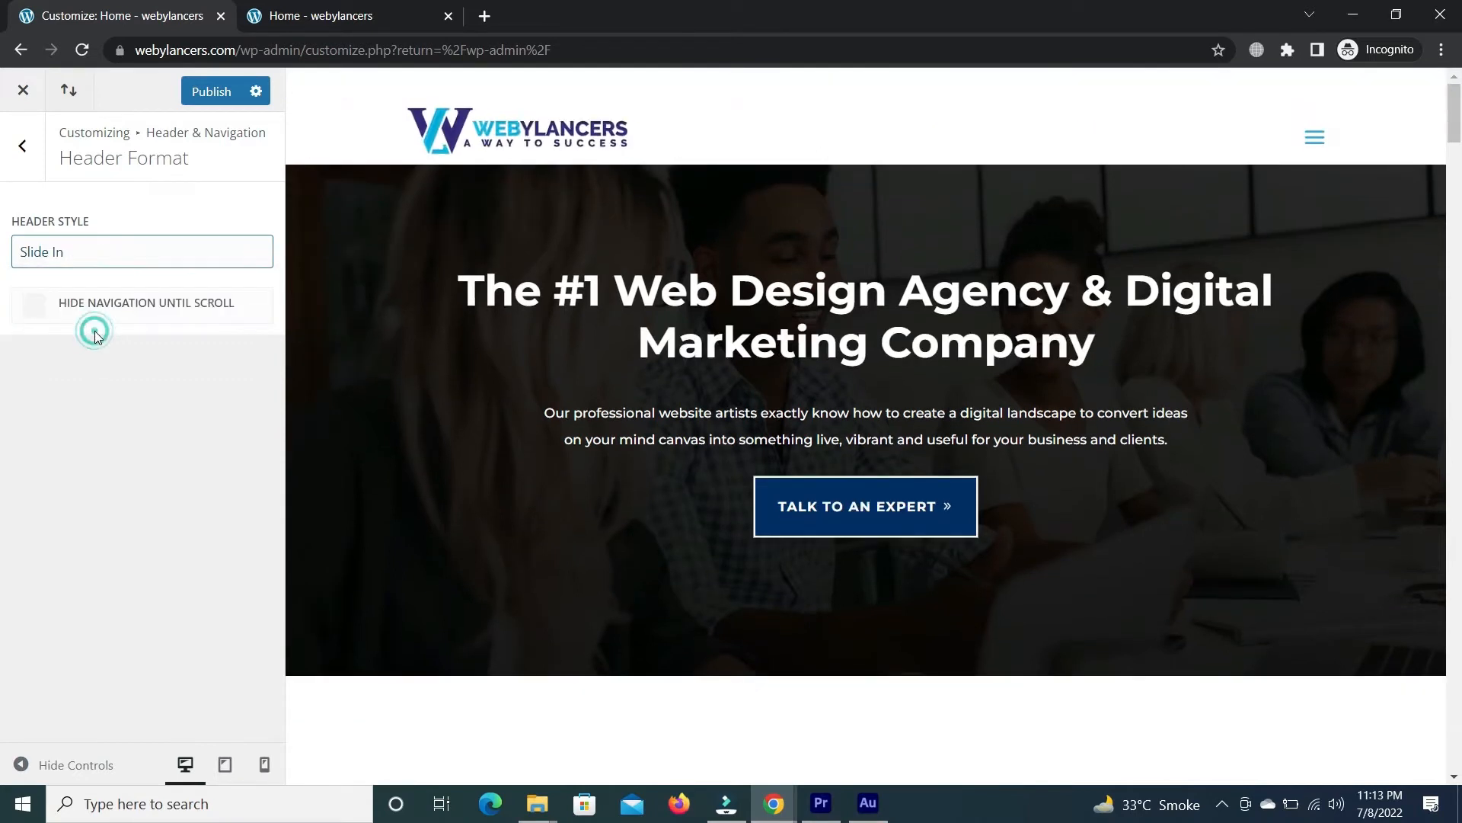
{"action": "left_click", "coordinate": [118, 257]}
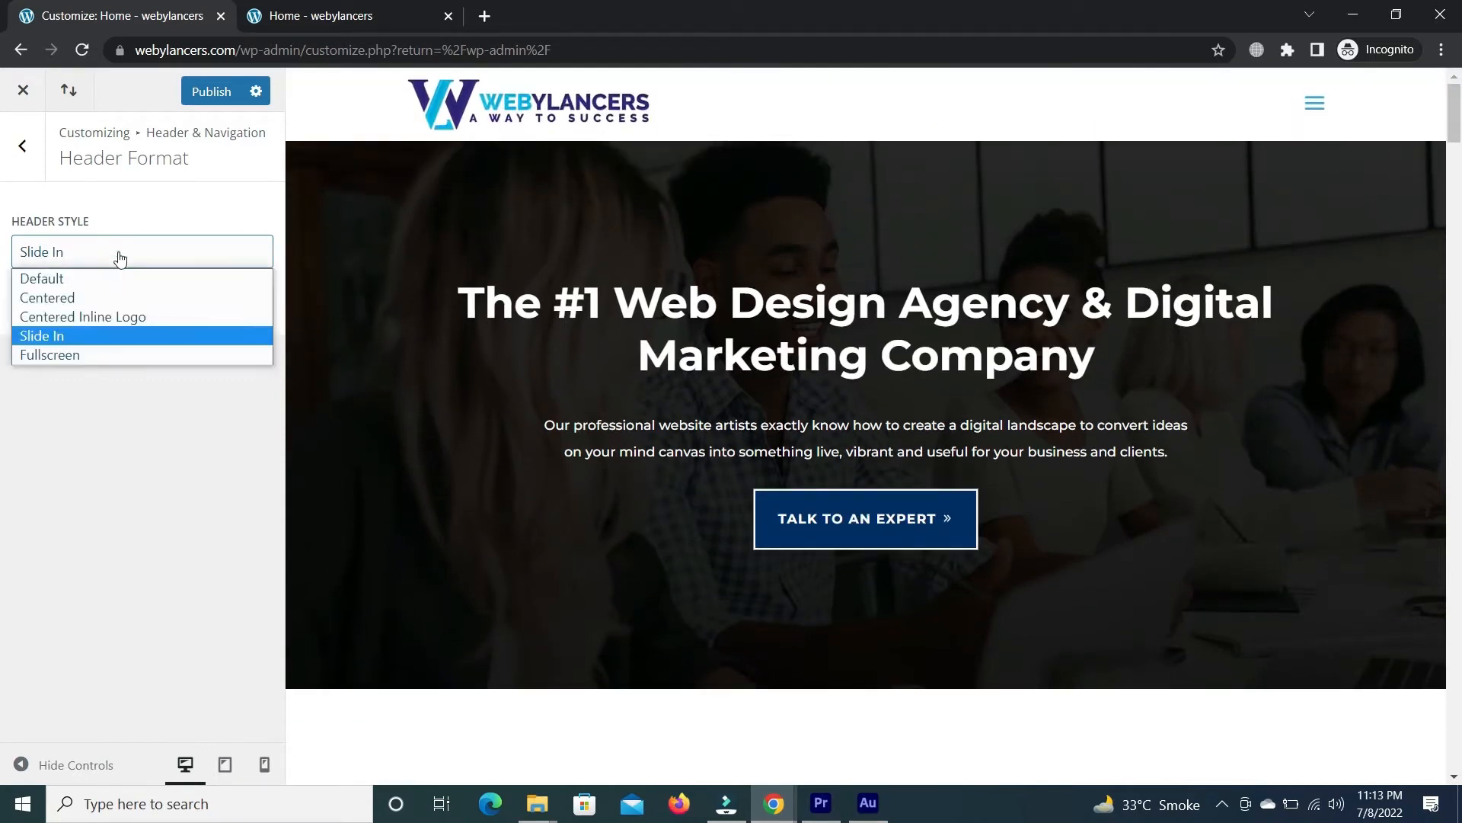
{"action": "left_click", "coordinate": [85, 355]}
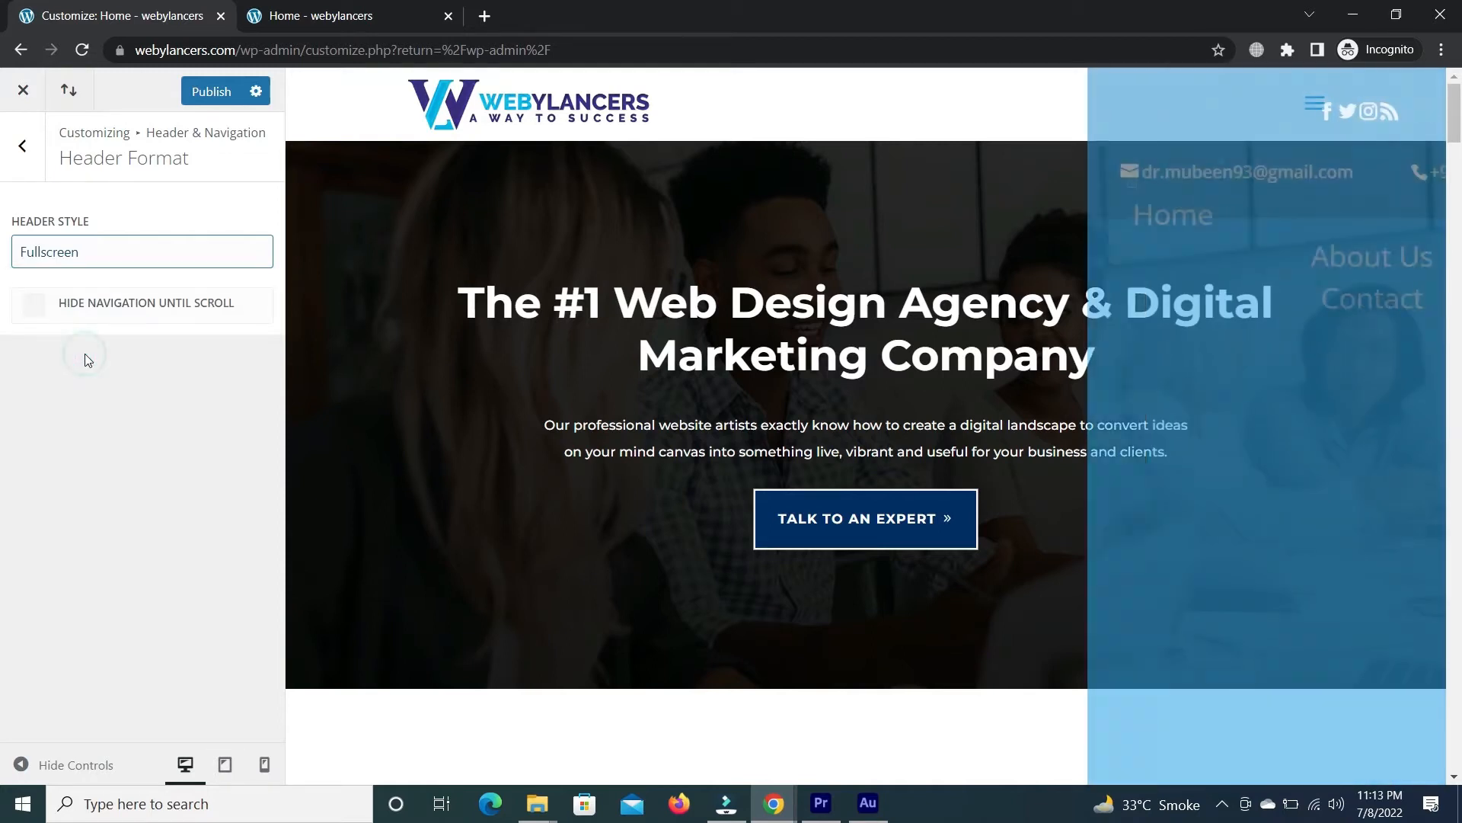
{"action": "left_click", "coordinate": [121, 256]}
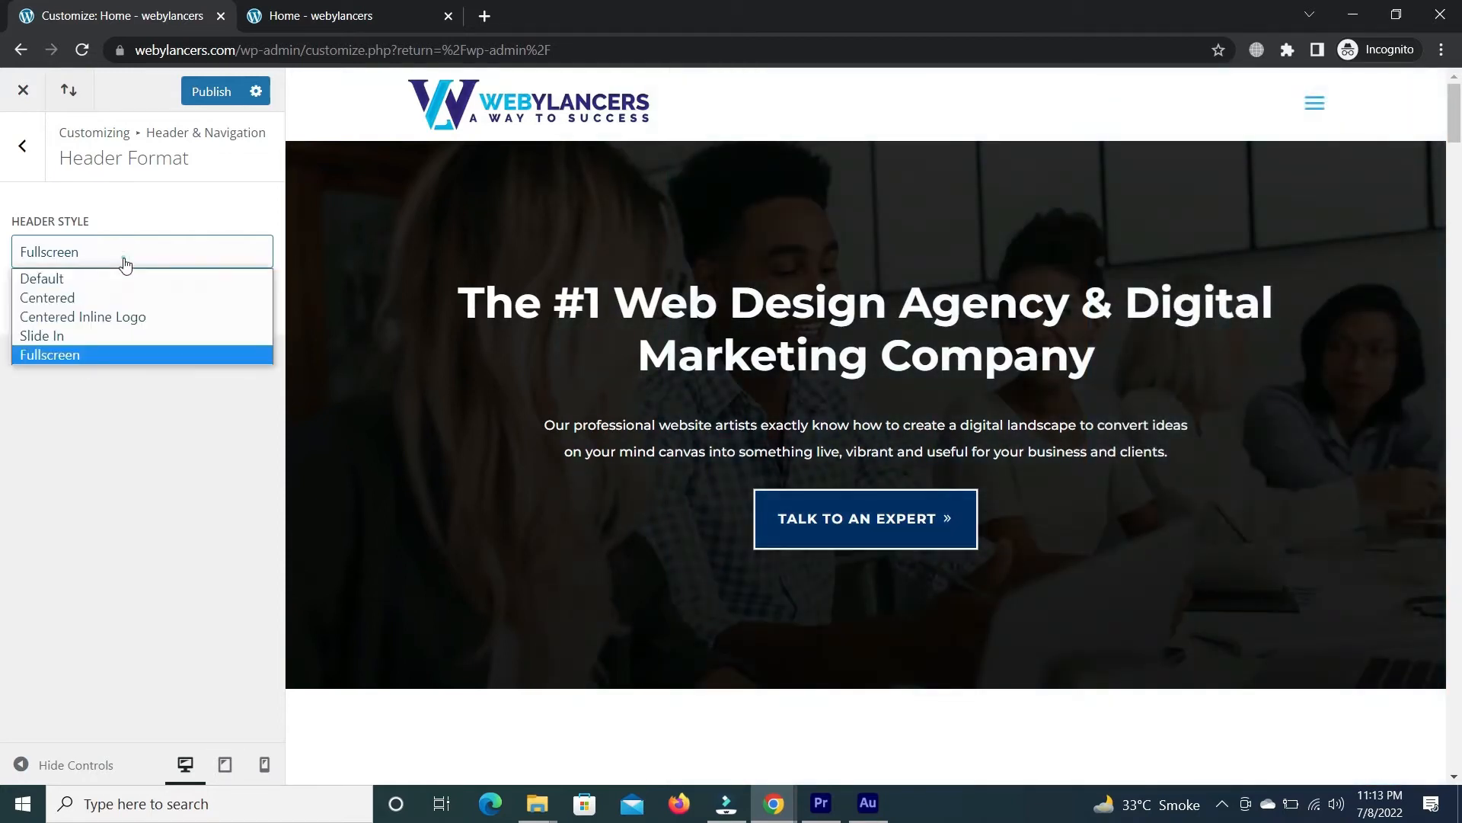
{"action": "left_click", "coordinate": [115, 286]}
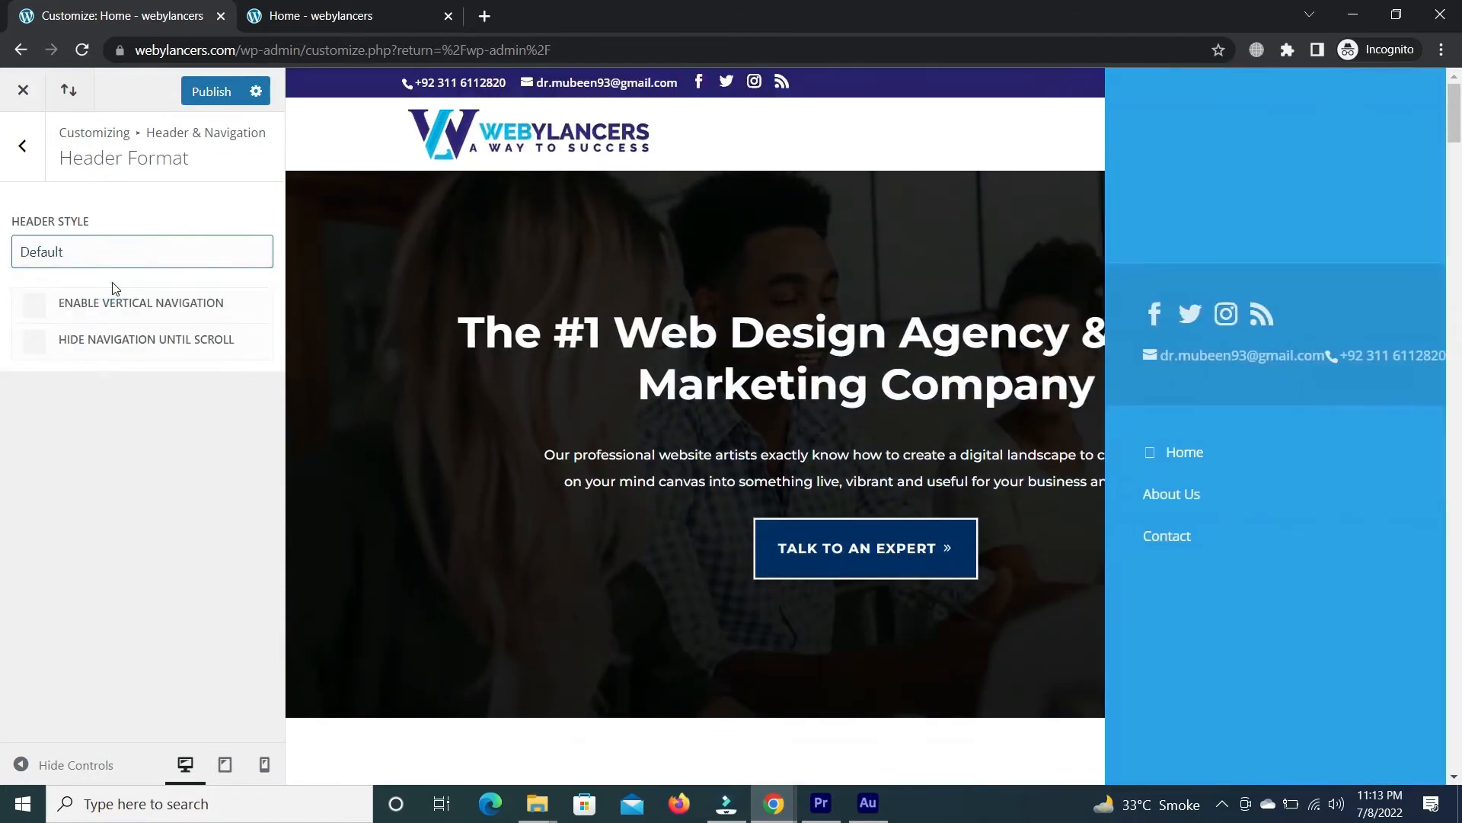
Try hiding the navigation until scroll, check it on the page preview, turn it off and leave Header Format.
{"action": "left_click", "coordinate": [28, 352]}
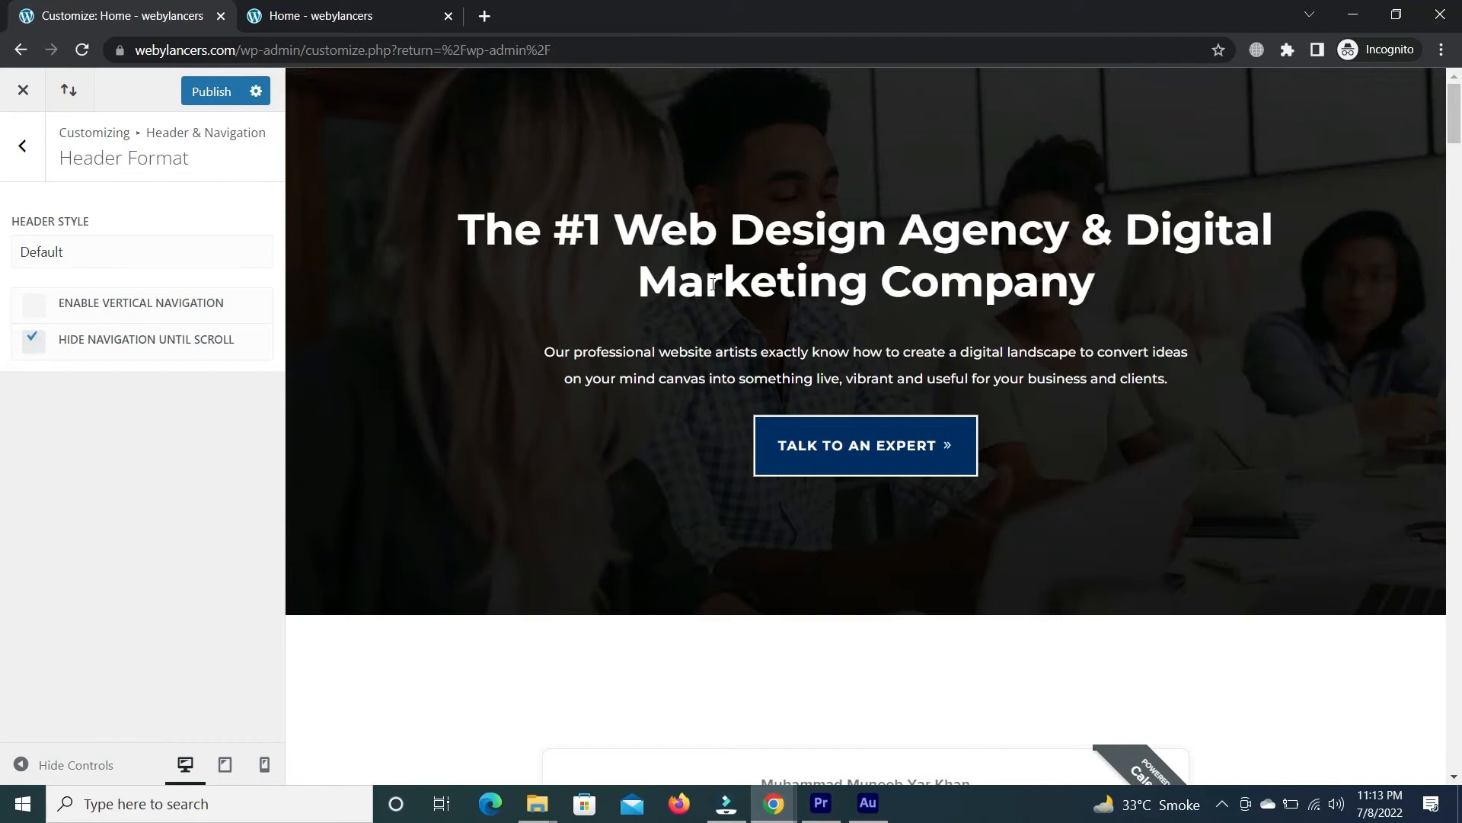
{"action": "scroll", "coordinate": [1454, 139], "scroll_direction": "down", "scroll_amount": 4}
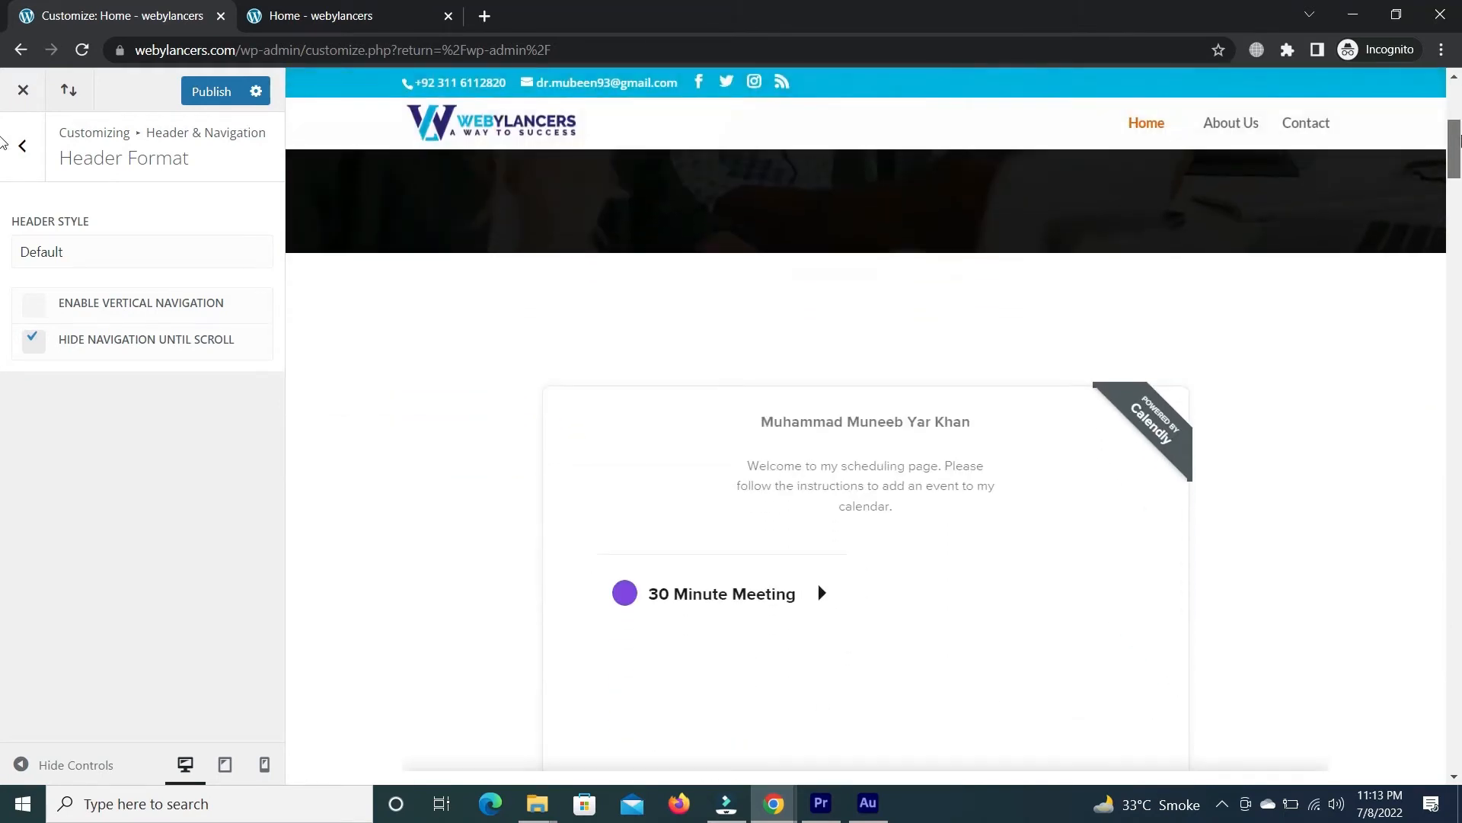
{"action": "left_click_drag", "start_coordinate": [1461, 141], "coordinate": [1461, 80]}
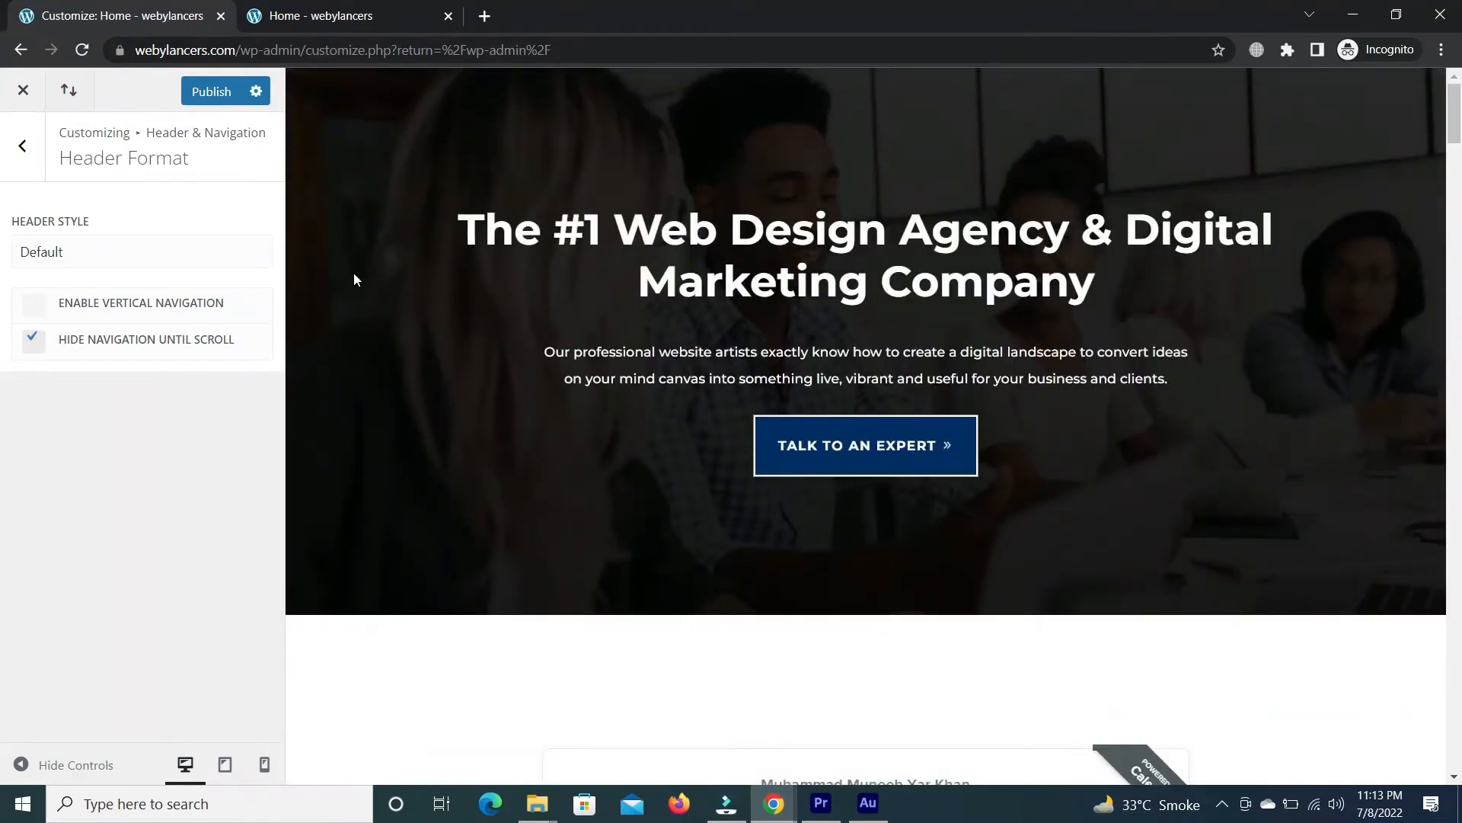
{"action": "left_click", "coordinate": [32, 339]}
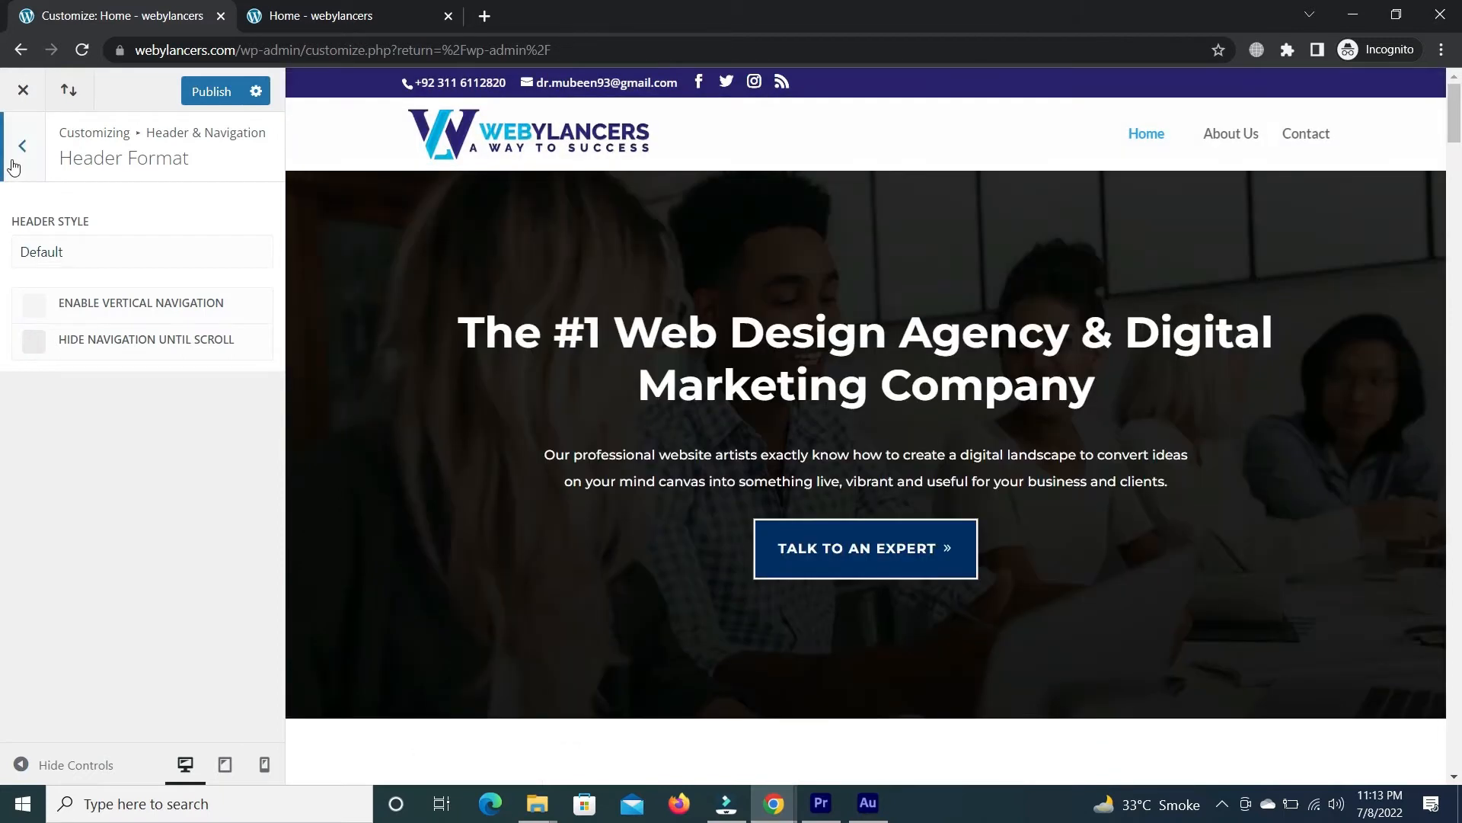
{"action": "left_click", "coordinate": [14, 166]}
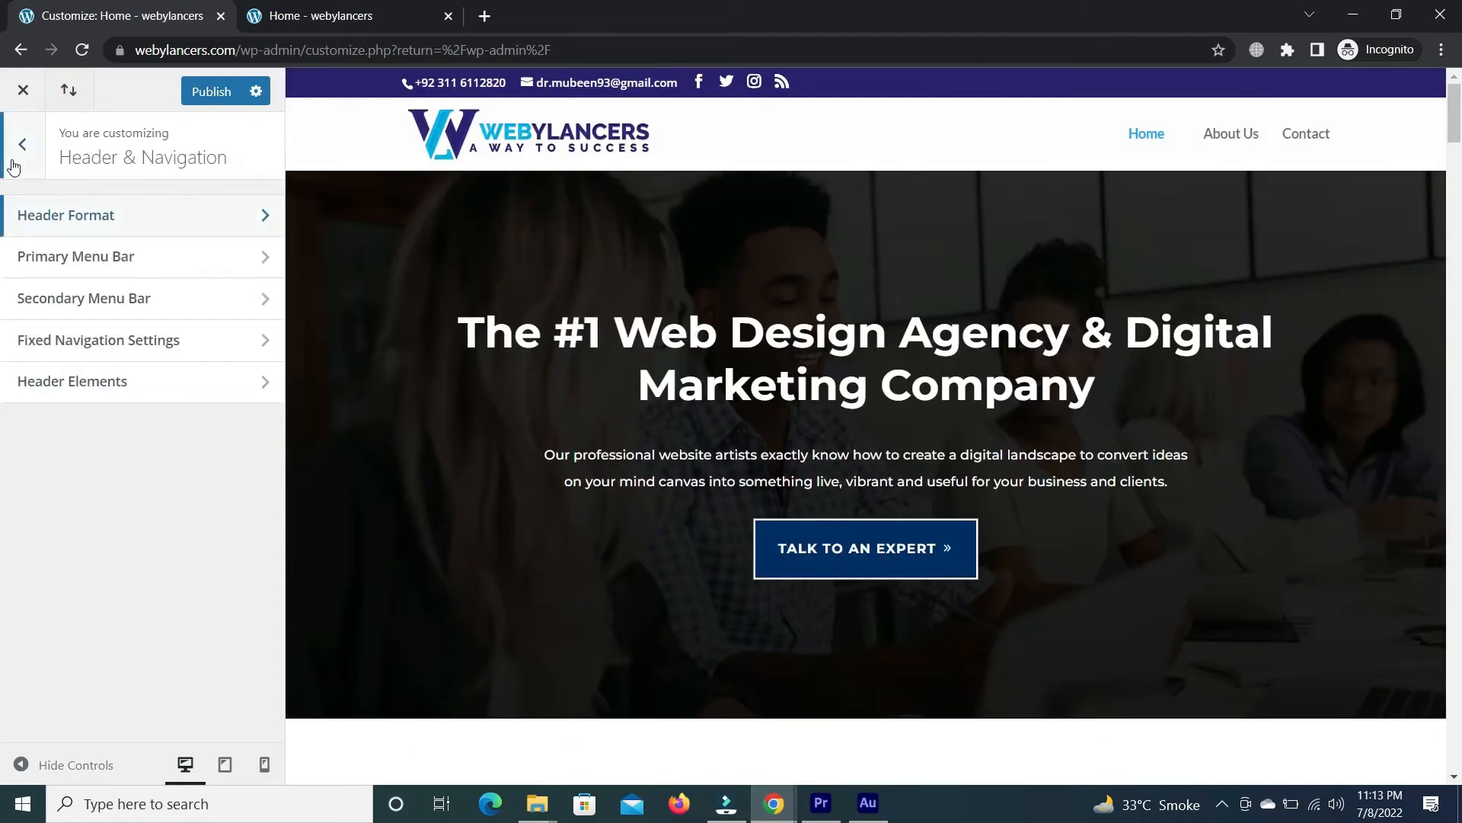
Open the Primary Menu Bar settings and preview the full-width and hidden-logo options, leaving both turned off.
{"action": "left_click", "coordinate": [62, 270]}
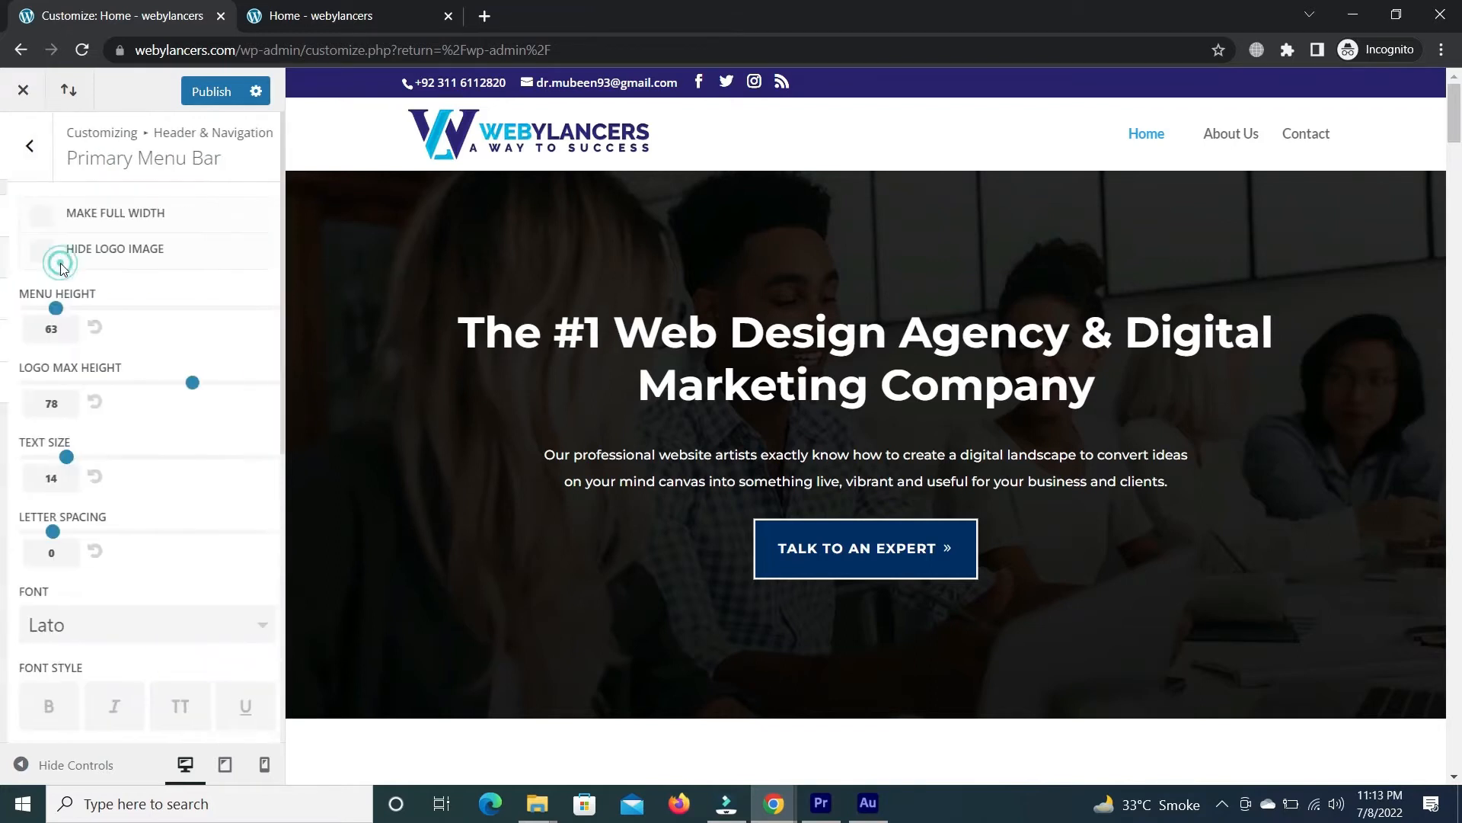
{"action": "left_click", "coordinate": [34, 221]}
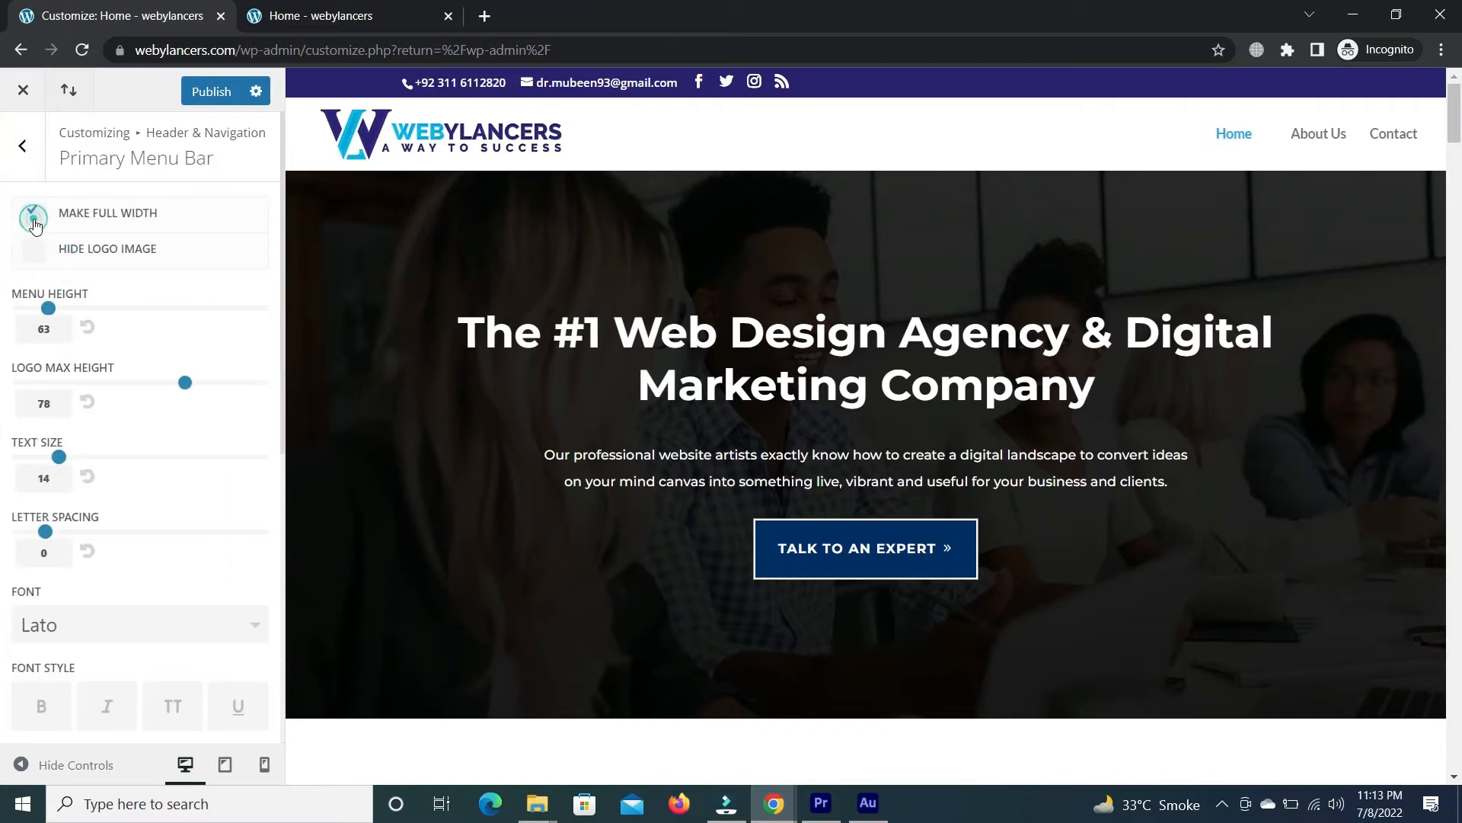
{"action": "left_click", "coordinate": [33, 220]}
{"action": "left_click", "coordinate": [34, 254]}
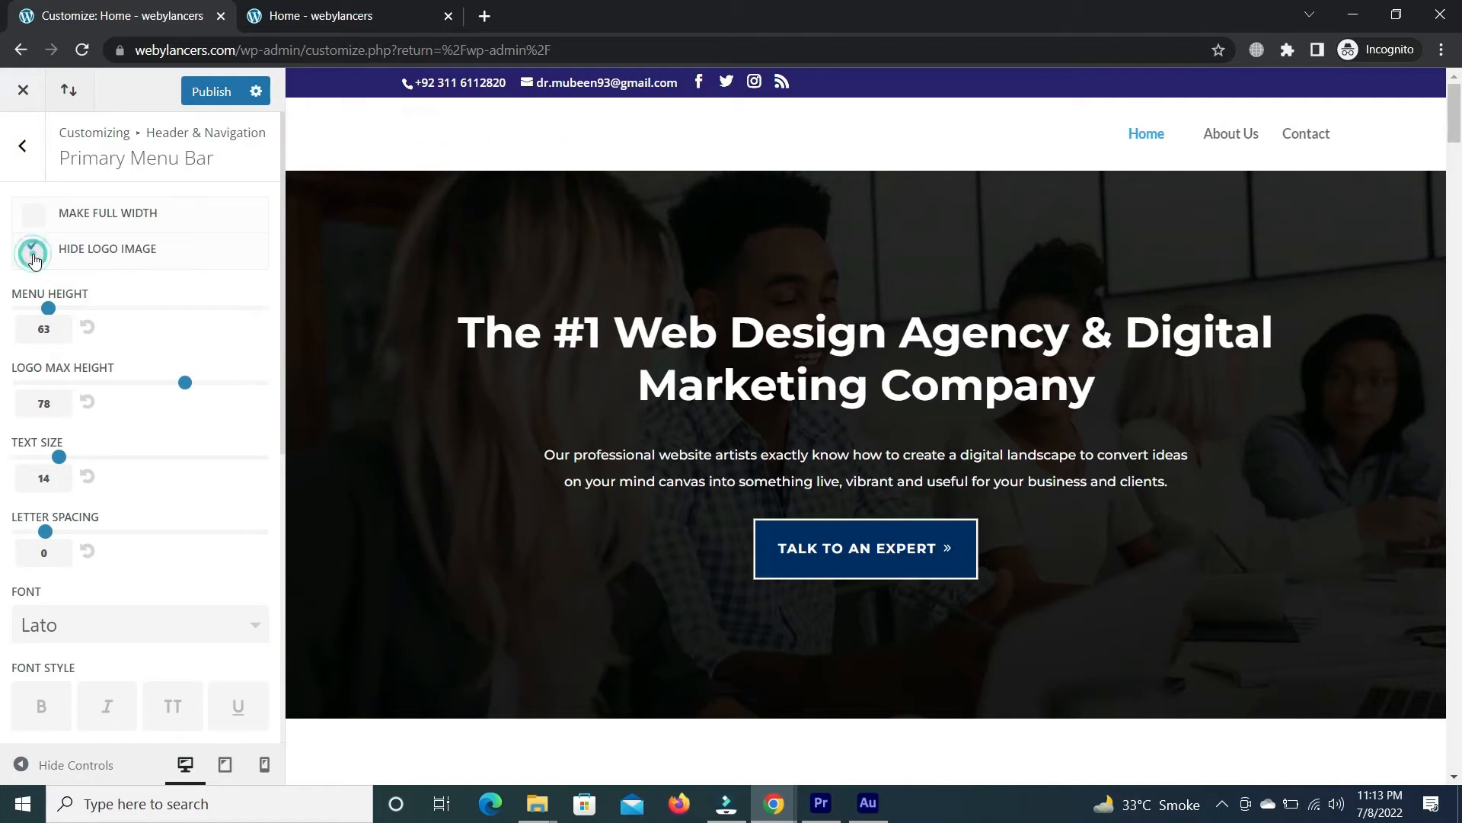
{"action": "left_click", "coordinate": [34, 257]}
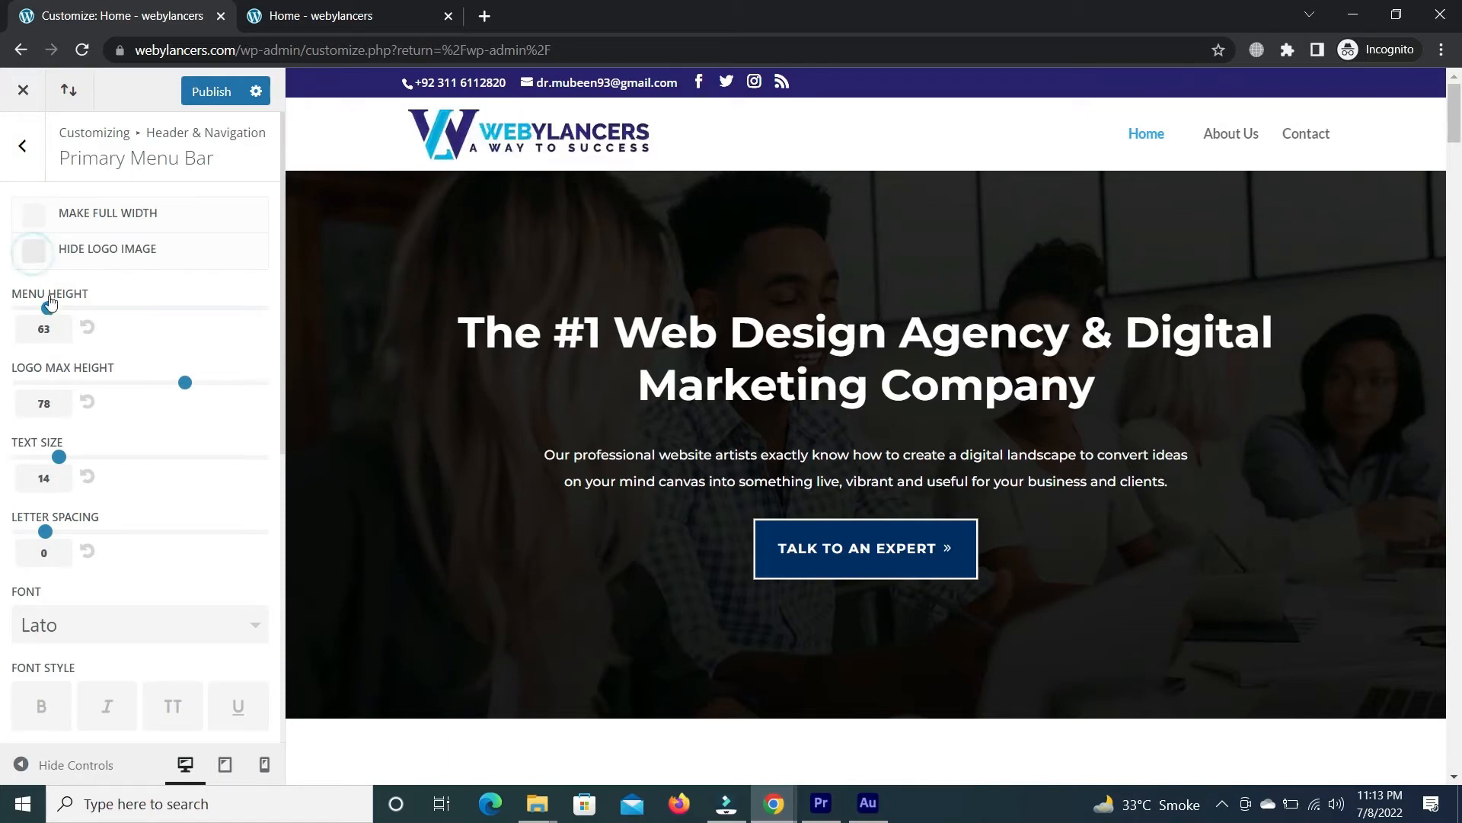
Set the primary menu bar's menu height to 76, logo max height to 67 and text size to 12.
{"action": "mouse_move", "coordinate": [48, 308]}
{"action": "left_mouse_down"}
{"action": "mouse_move", "coordinate": [123, 325]}
{"action": "mouse_move", "coordinate": [61, 321]}
{"action": "left_mouse_up"}
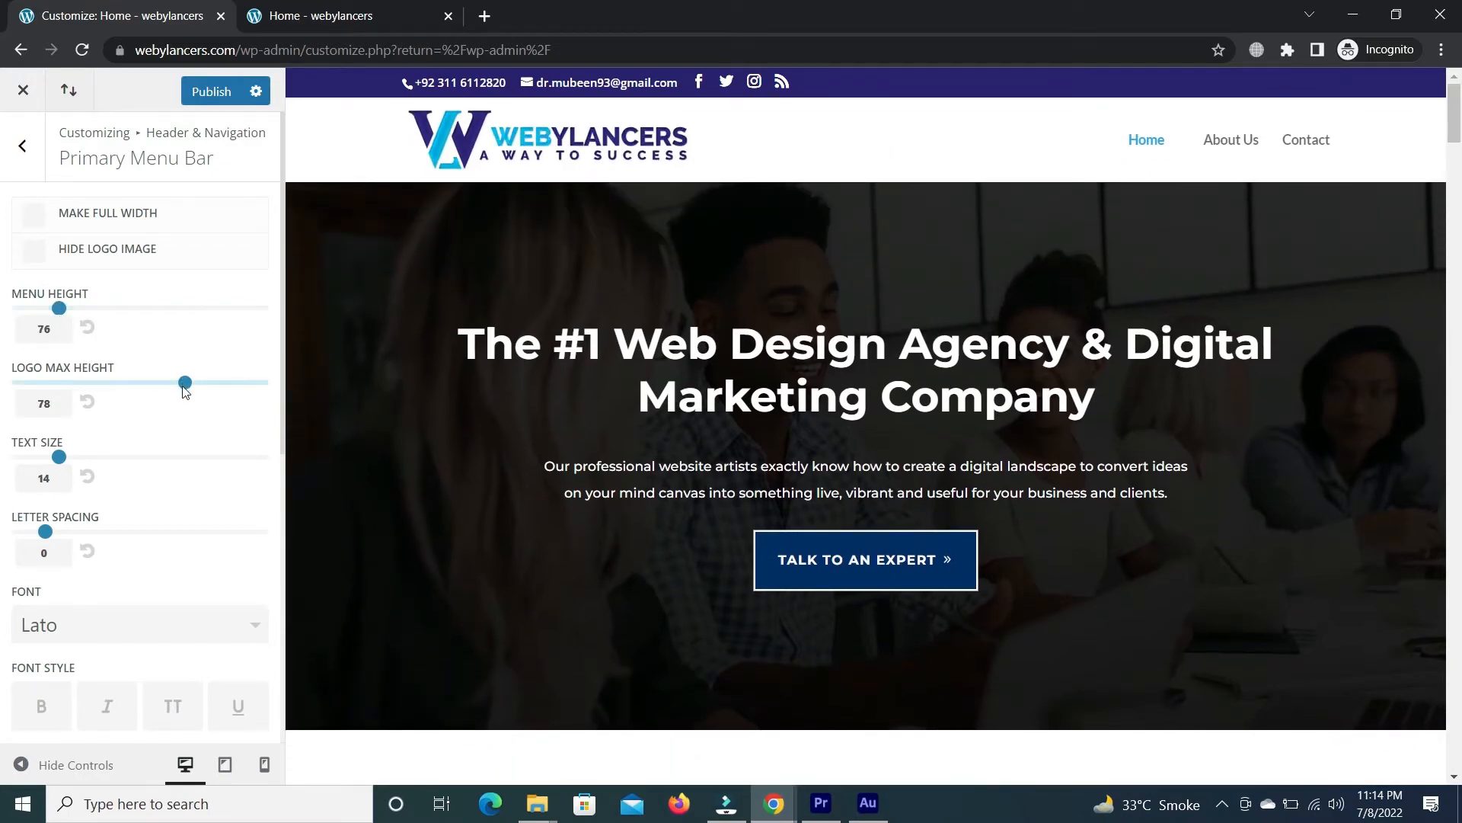
{"action": "left_click_drag", "start_coordinate": [185, 392], "coordinate": [150, 390]}
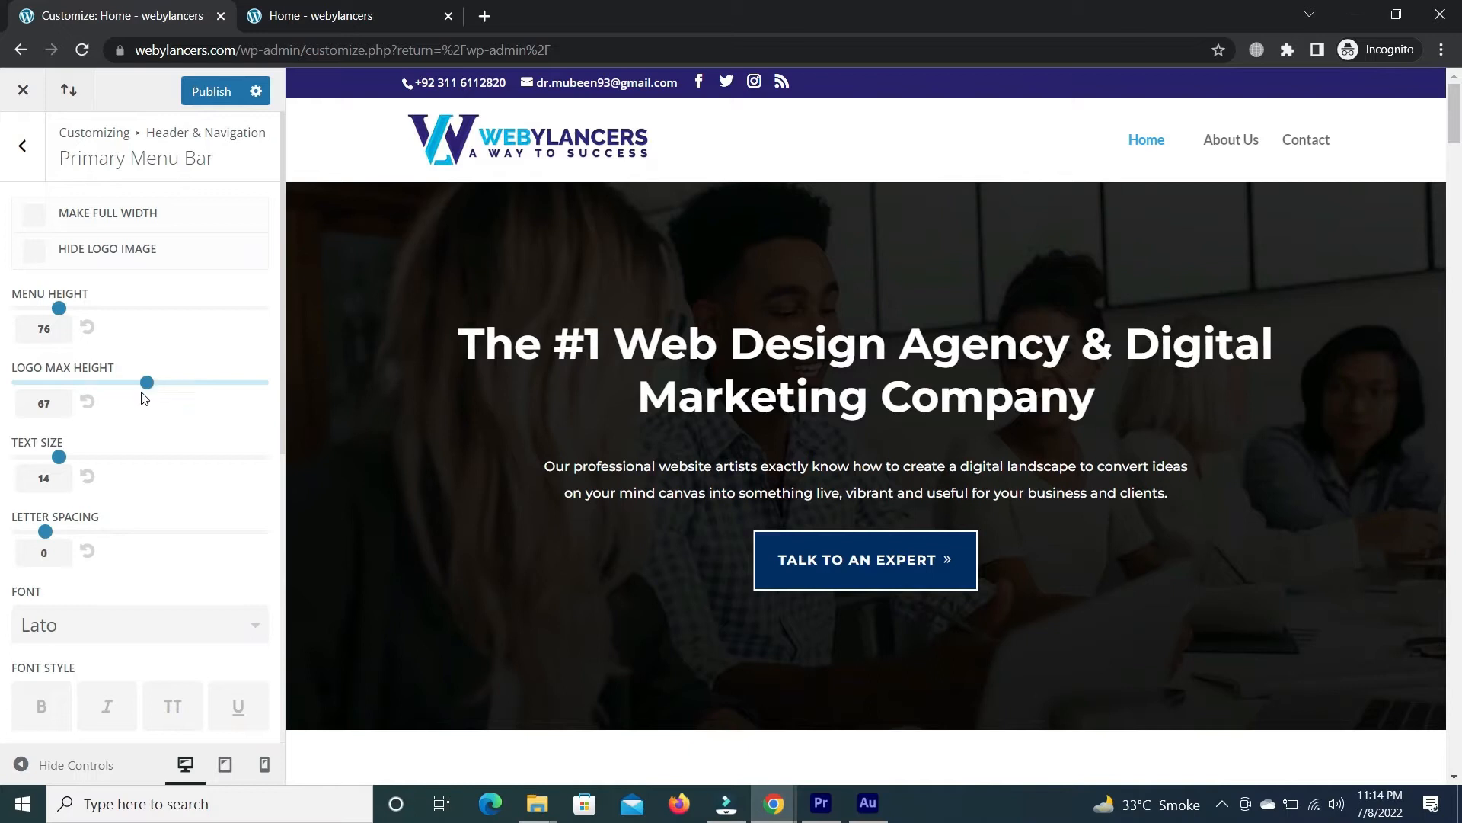
{"action": "left_click_drag", "start_coordinate": [54, 462], "coordinate": [20, 460]}
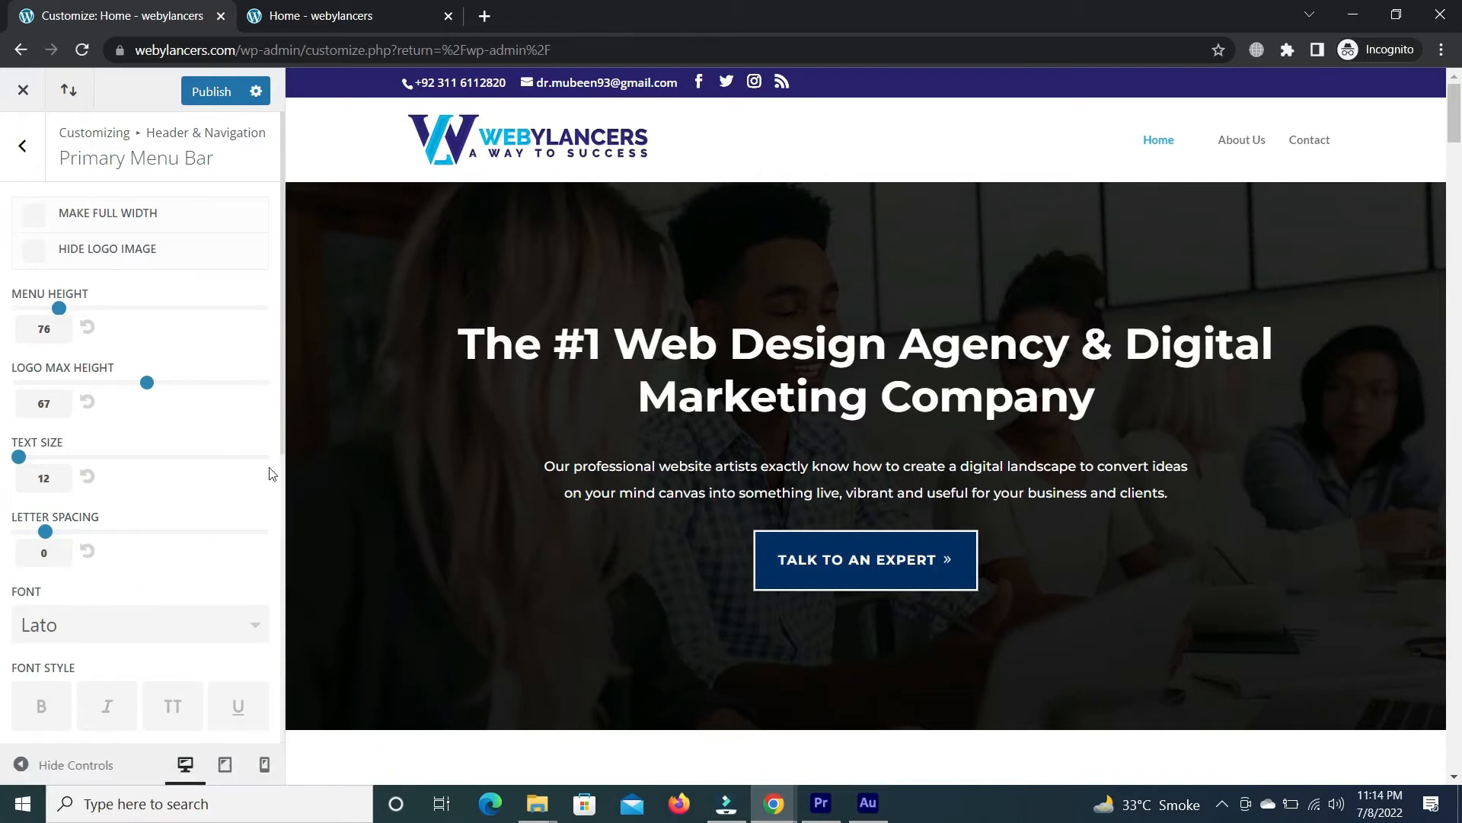
Make the primary menu bar's text colour fully opaque black (#000000).
{"action": "left_click_drag", "start_coordinate": [282, 450], "coordinate": [286, 697]}
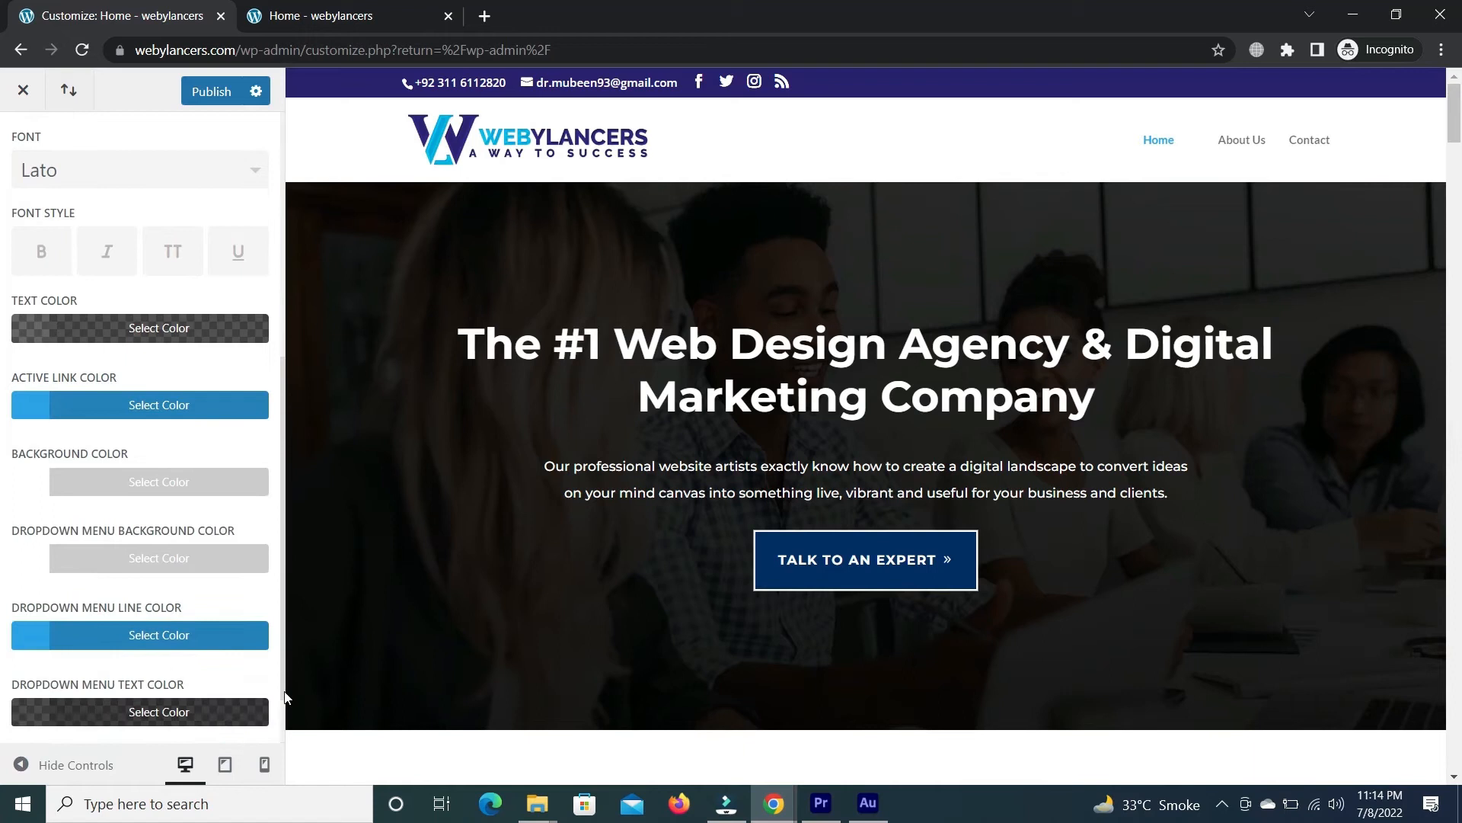
{"action": "left_click", "coordinate": [159, 329]}
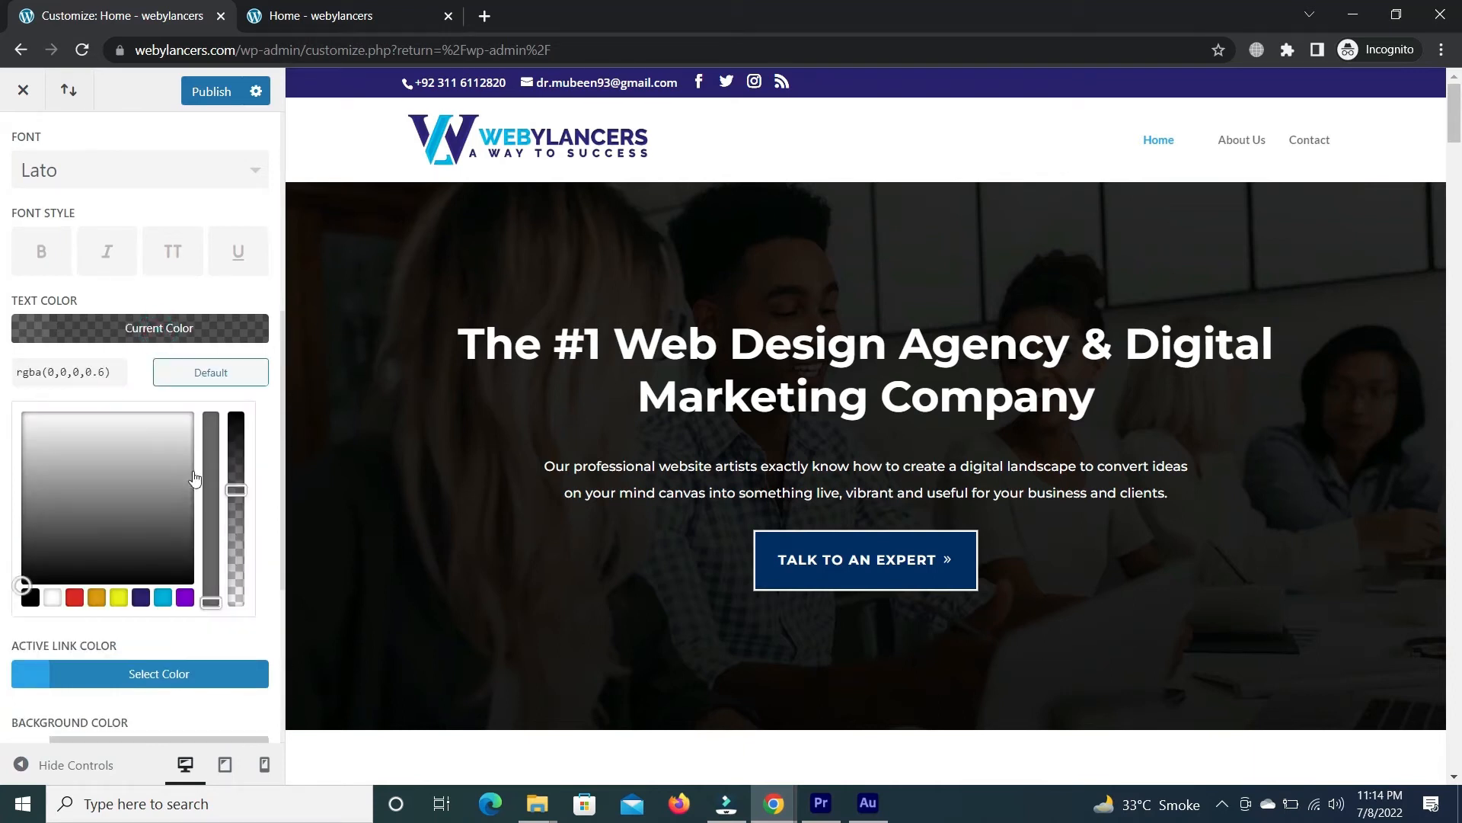
{"action": "left_click_drag", "start_coordinate": [239, 434], "coordinate": [246, 342]}
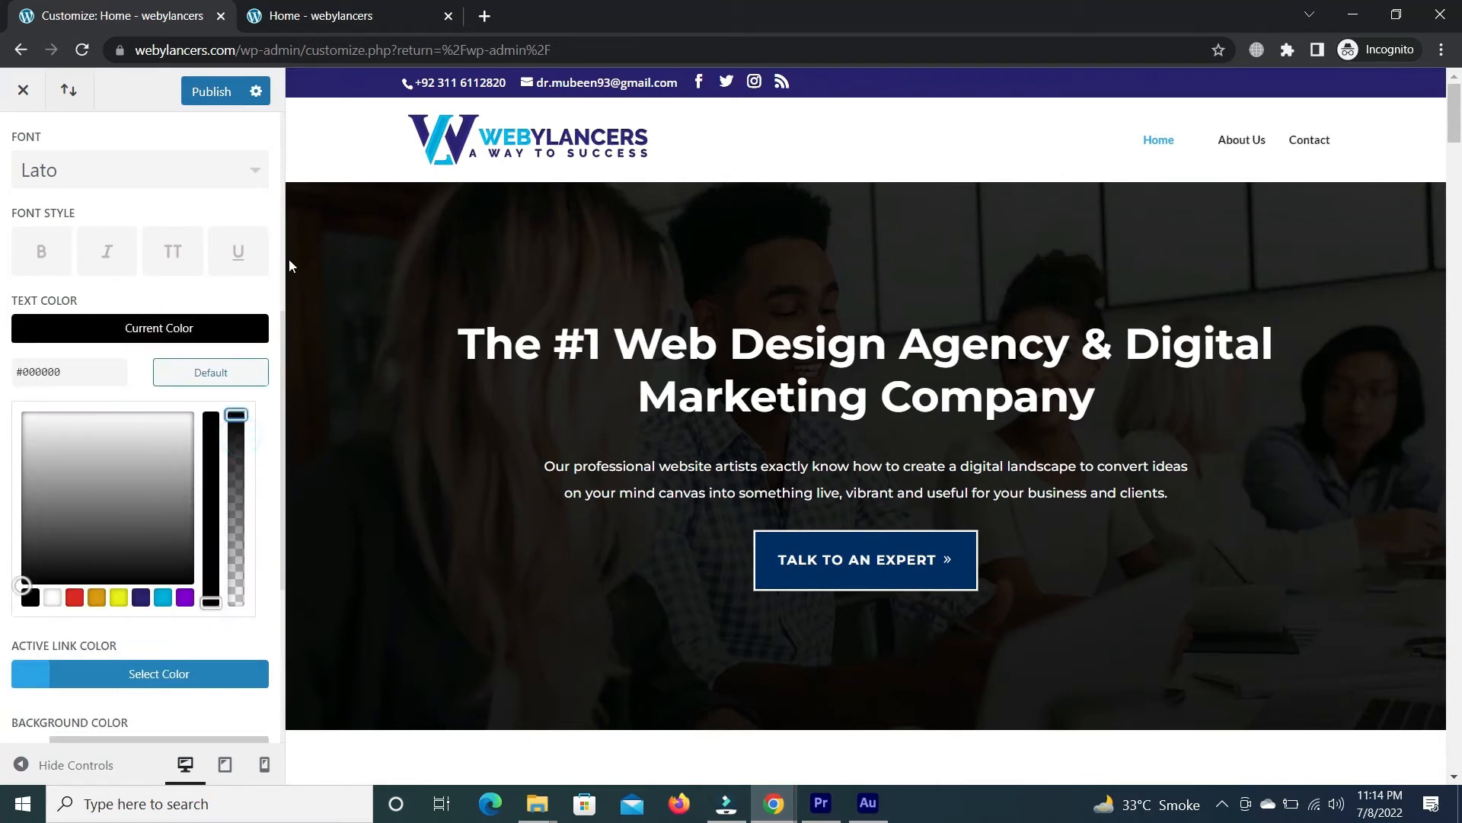
{"action": "left_click", "coordinate": [272, 414]}
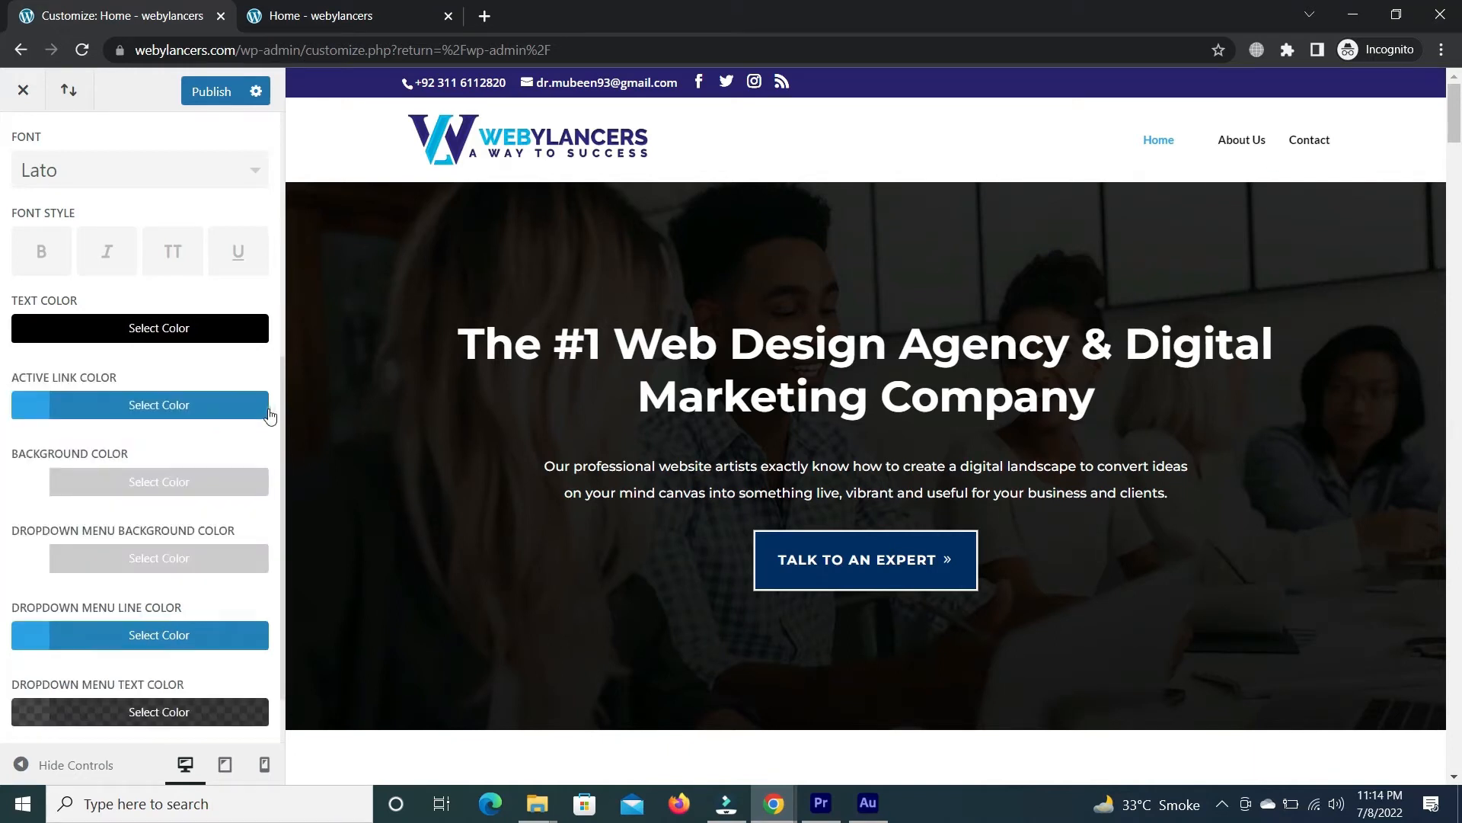
Try blue and purple for the primary menu's active link colour and set it to golden #b59a22.
{"action": "left_click", "coordinate": [149, 419]}
{"action": "left_click", "coordinate": [124, 548]}
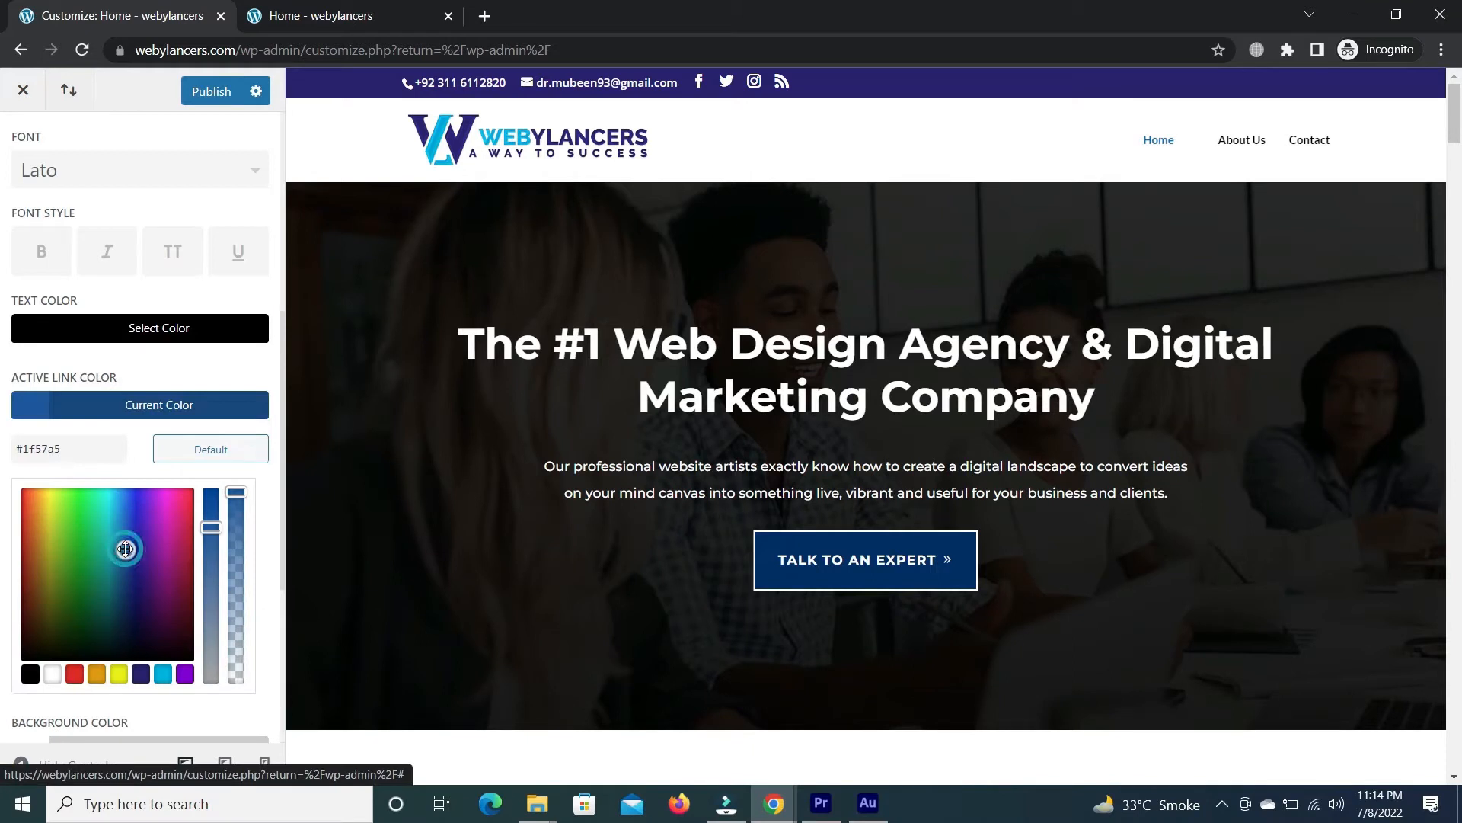
{"action": "left_click", "coordinate": [143, 554]}
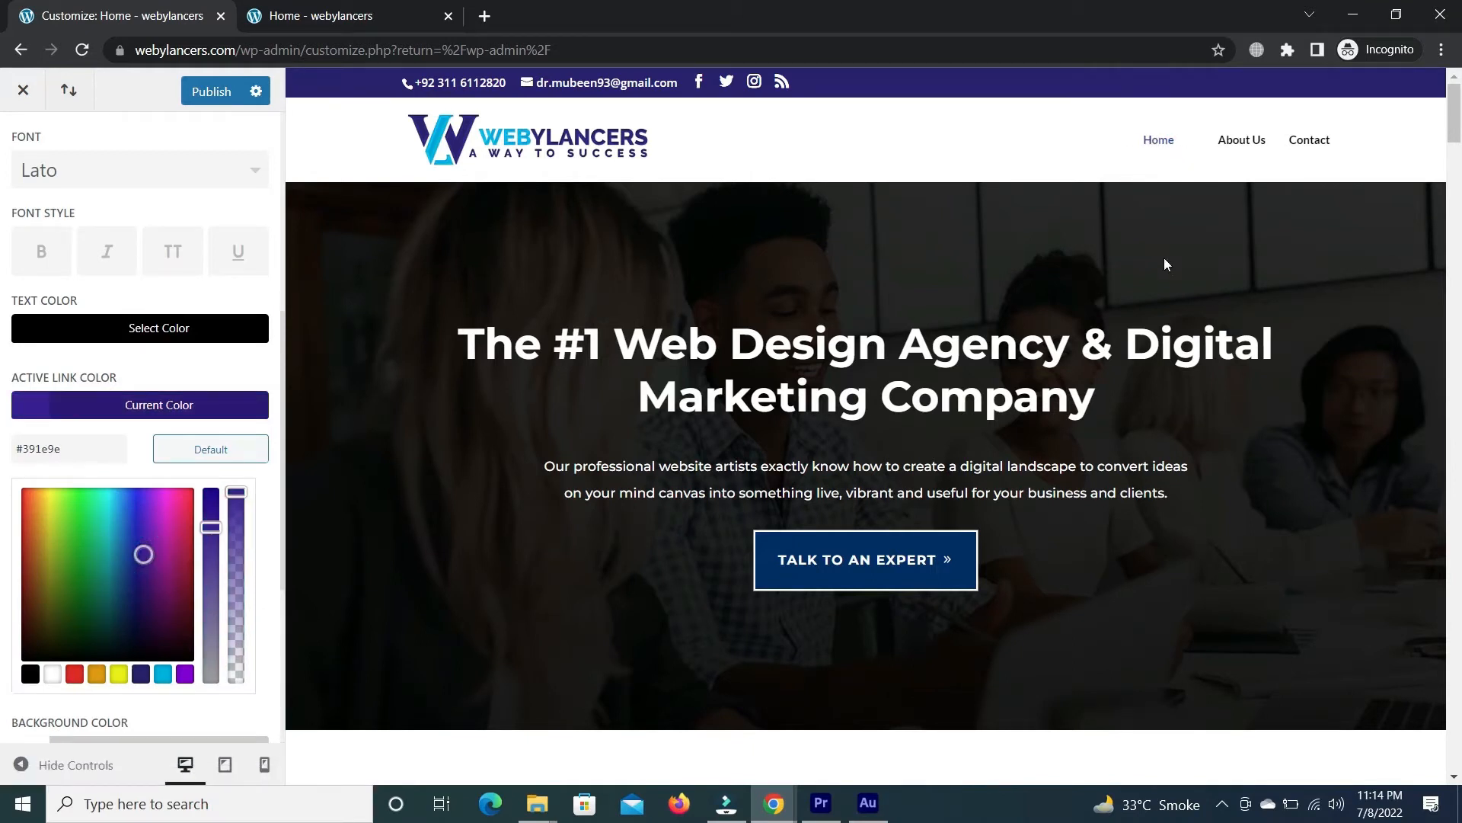
{"action": "left_click", "coordinate": [45, 538]}
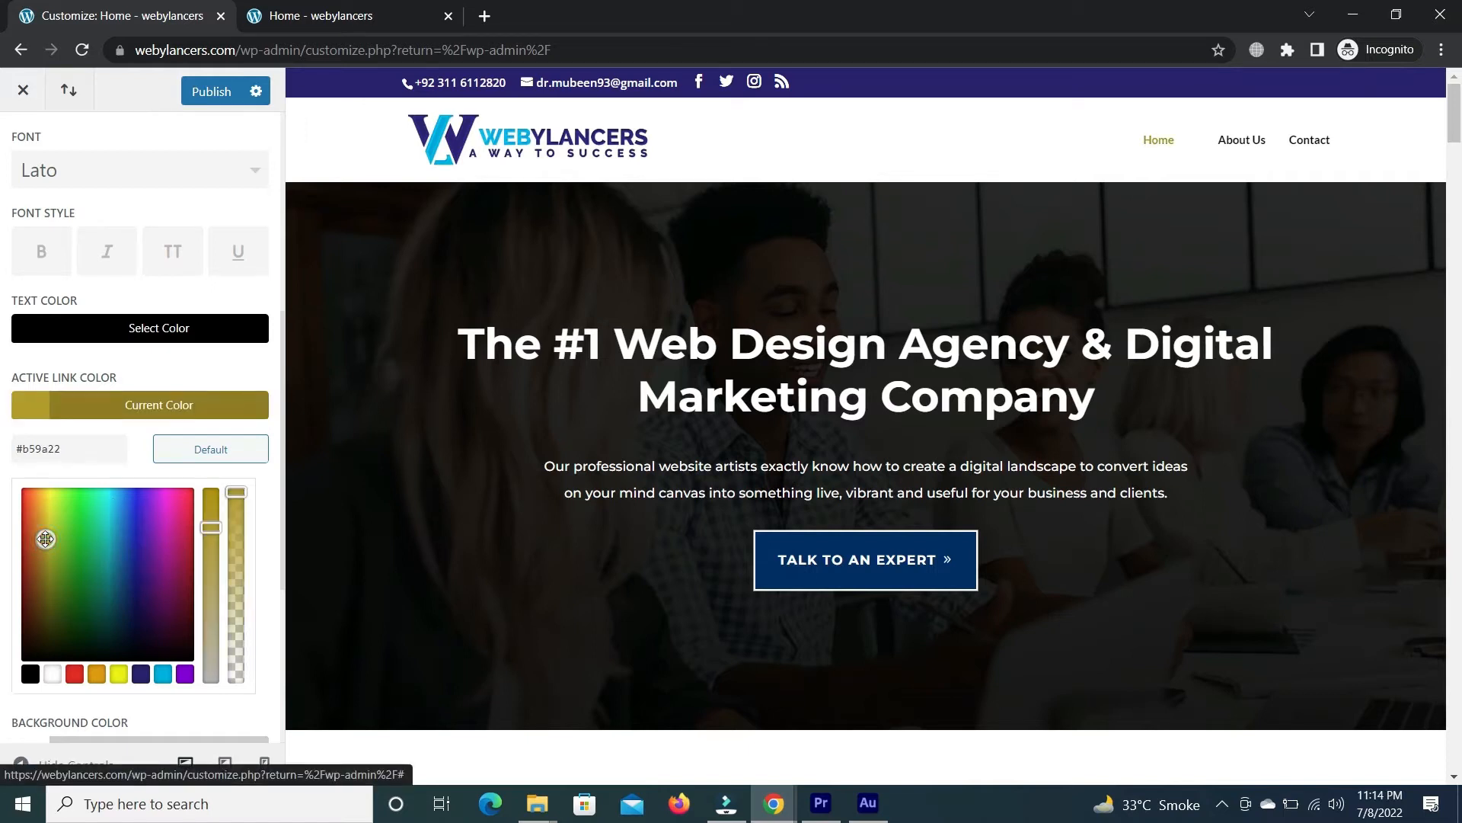
{"action": "left_click", "coordinate": [5, 469]}
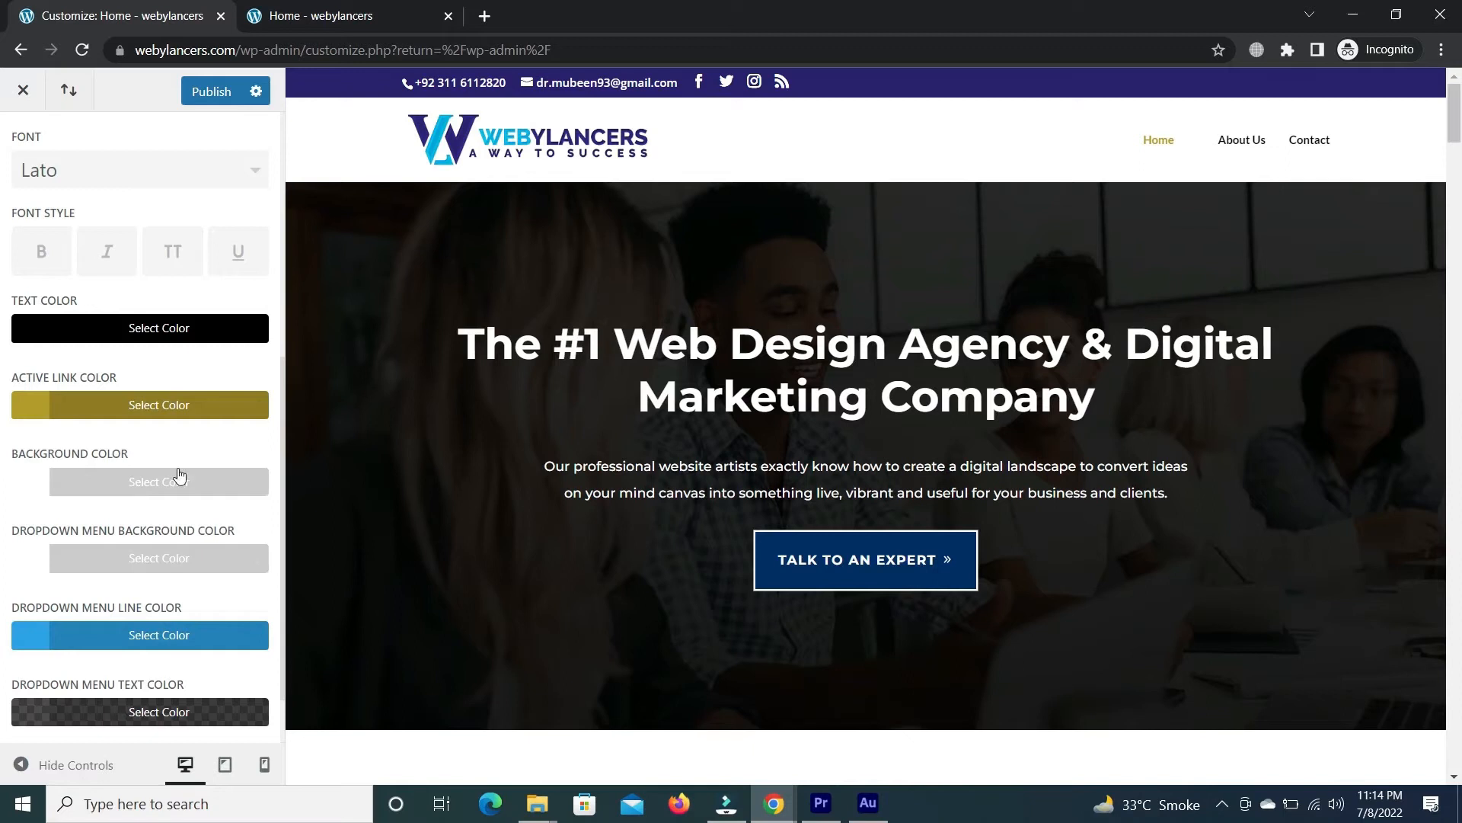
Try the dark grey background colour #424242 on the primary menu bar and restore the default white.
{"action": "scroll", "coordinate": [281, 438], "scroll_direction": "down", "scroll_amount": 1}
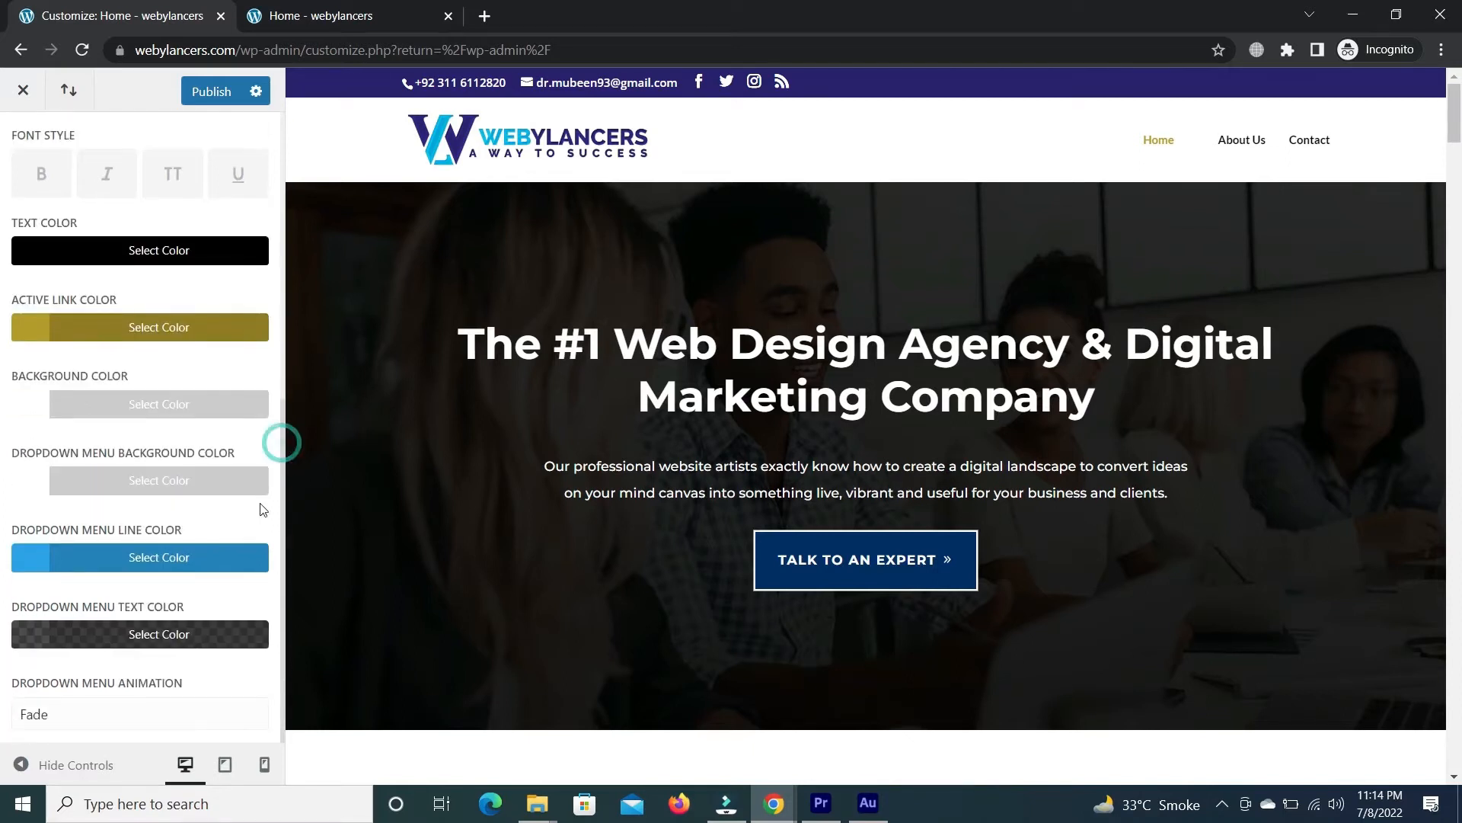
{"action": "left_click", "coordinate": [190, 420]}
{"action": "left_click_drag", "start_coordinate": [102, 541], "coordinate": [138, 653]}
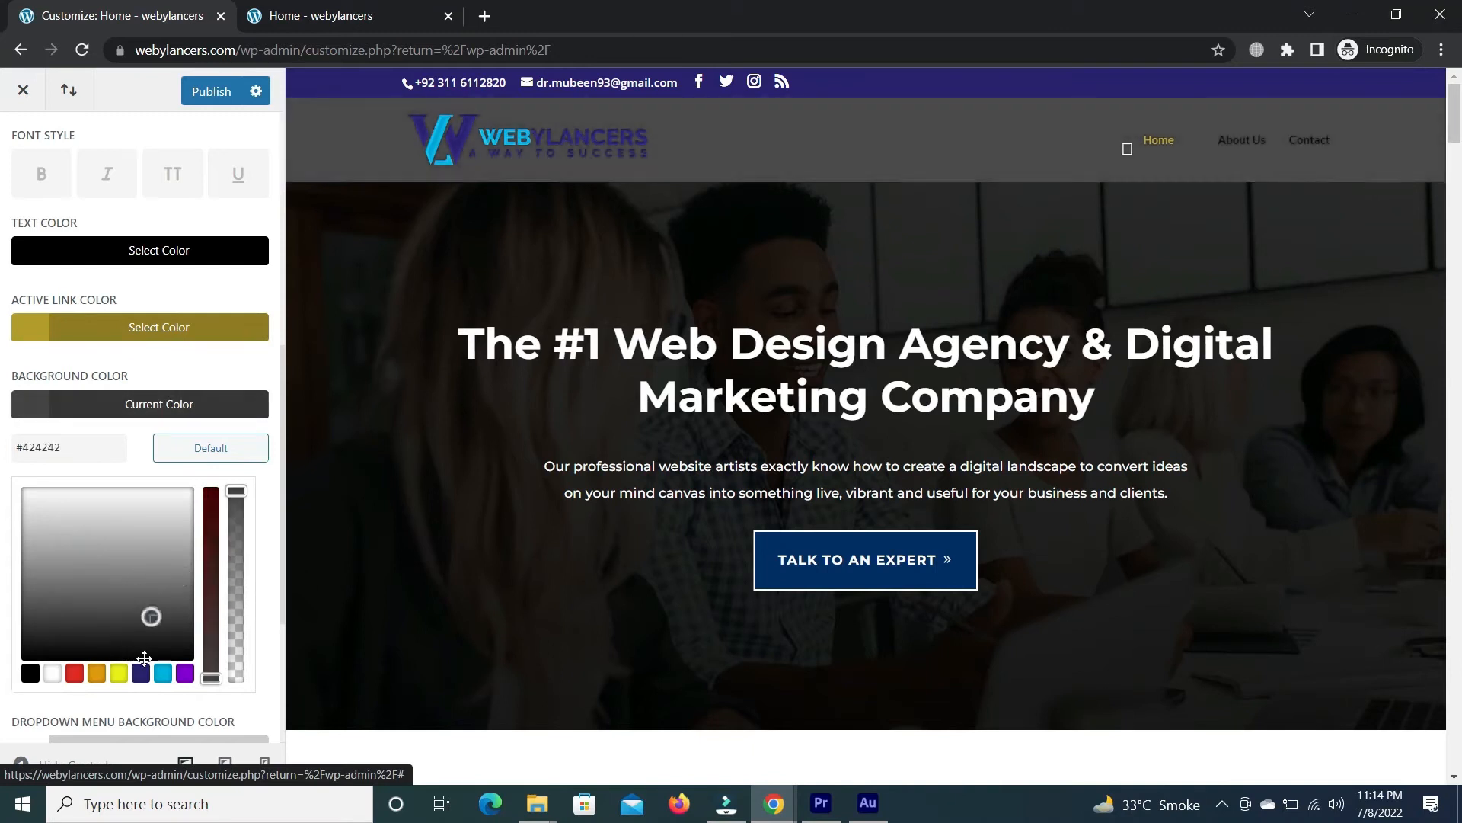
{"action": "left_click", "coordinate": [187, 448]}
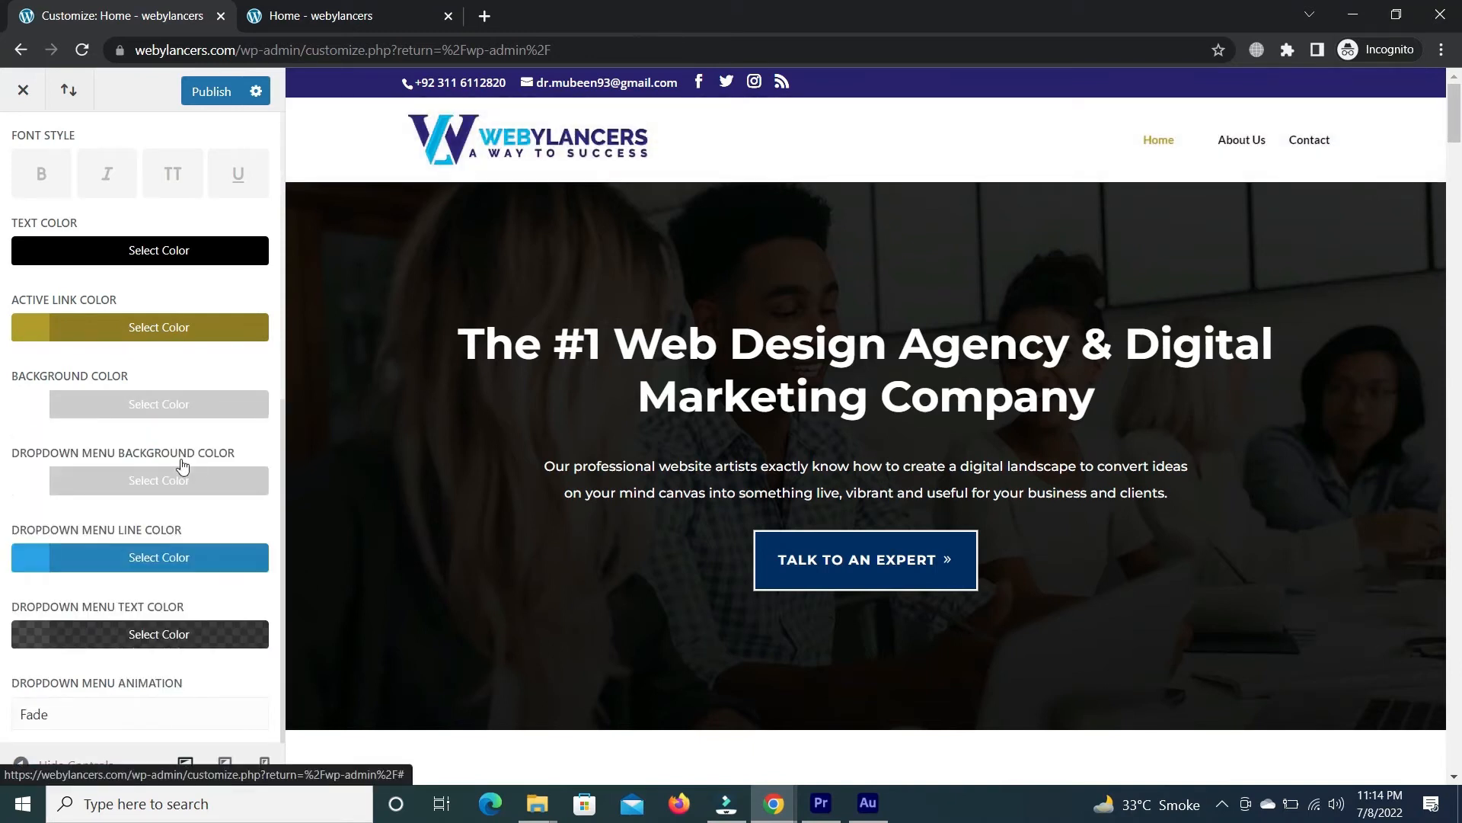
Set the primary menu bar's dropdown menu background colour to grey #6b6b6b.
{"action": "left_click", "coordinate": [169, 481]}
{"action": "left_click_drag", "start_coordinate": [130, 575], "coordinate": [103, 660]}
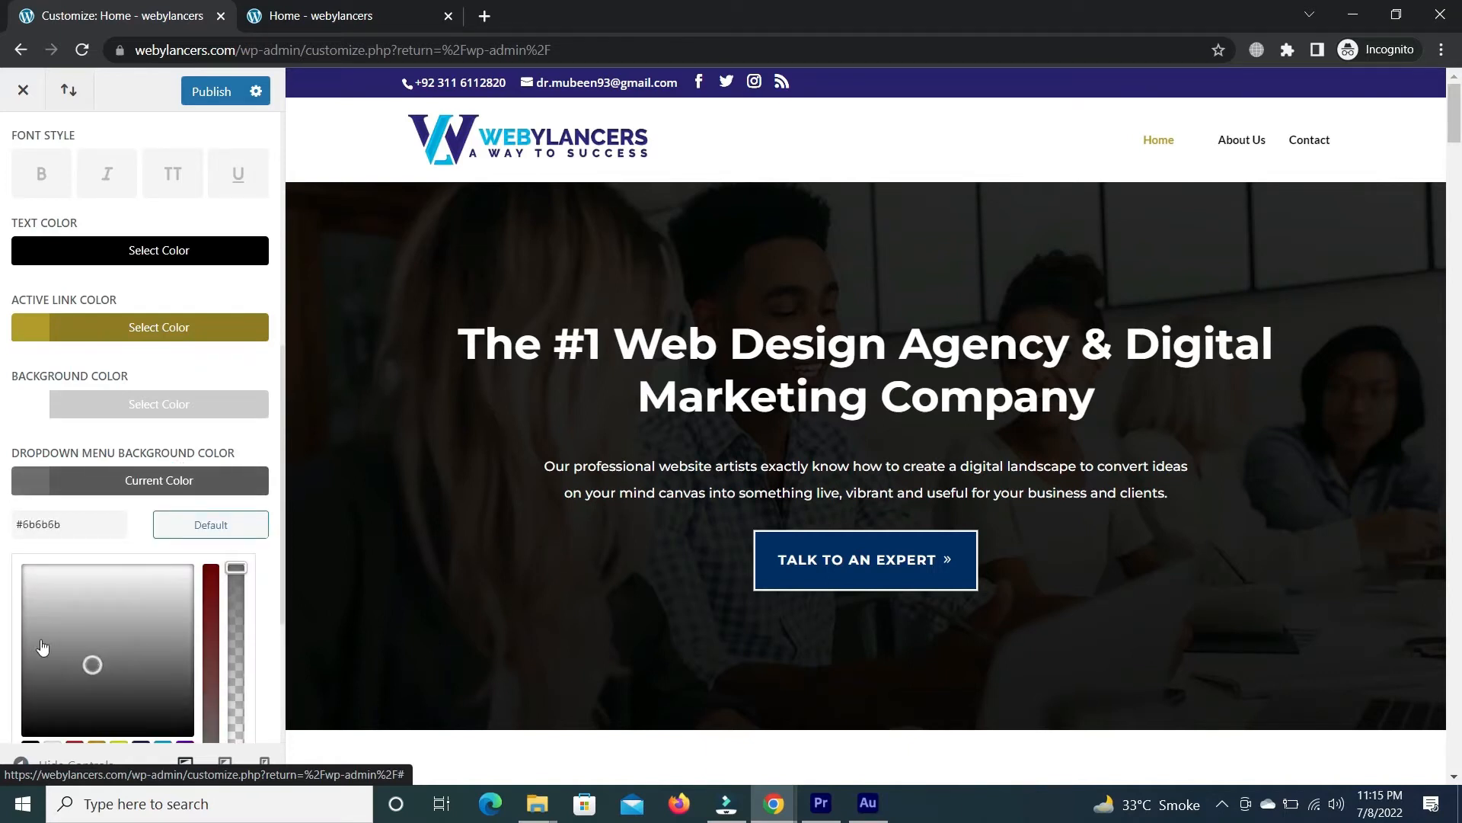
{"action": "left_click", "coordinate": [3, 528]}
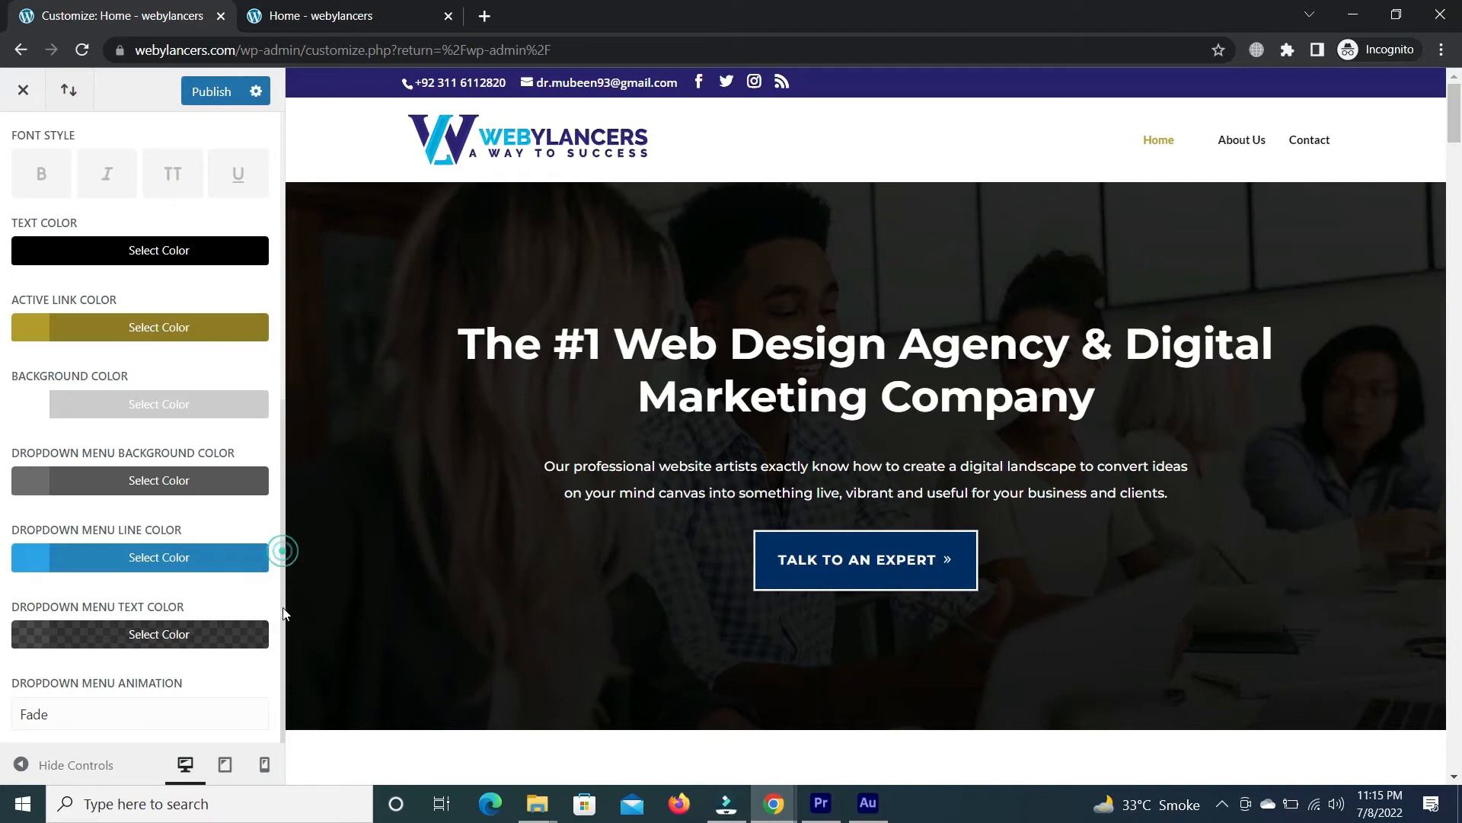
View the primary menu's dropdown animation options, keep Fade and return to the Header & Navigation list.
{"action": "left_click", "coordinate": [115, 719]}
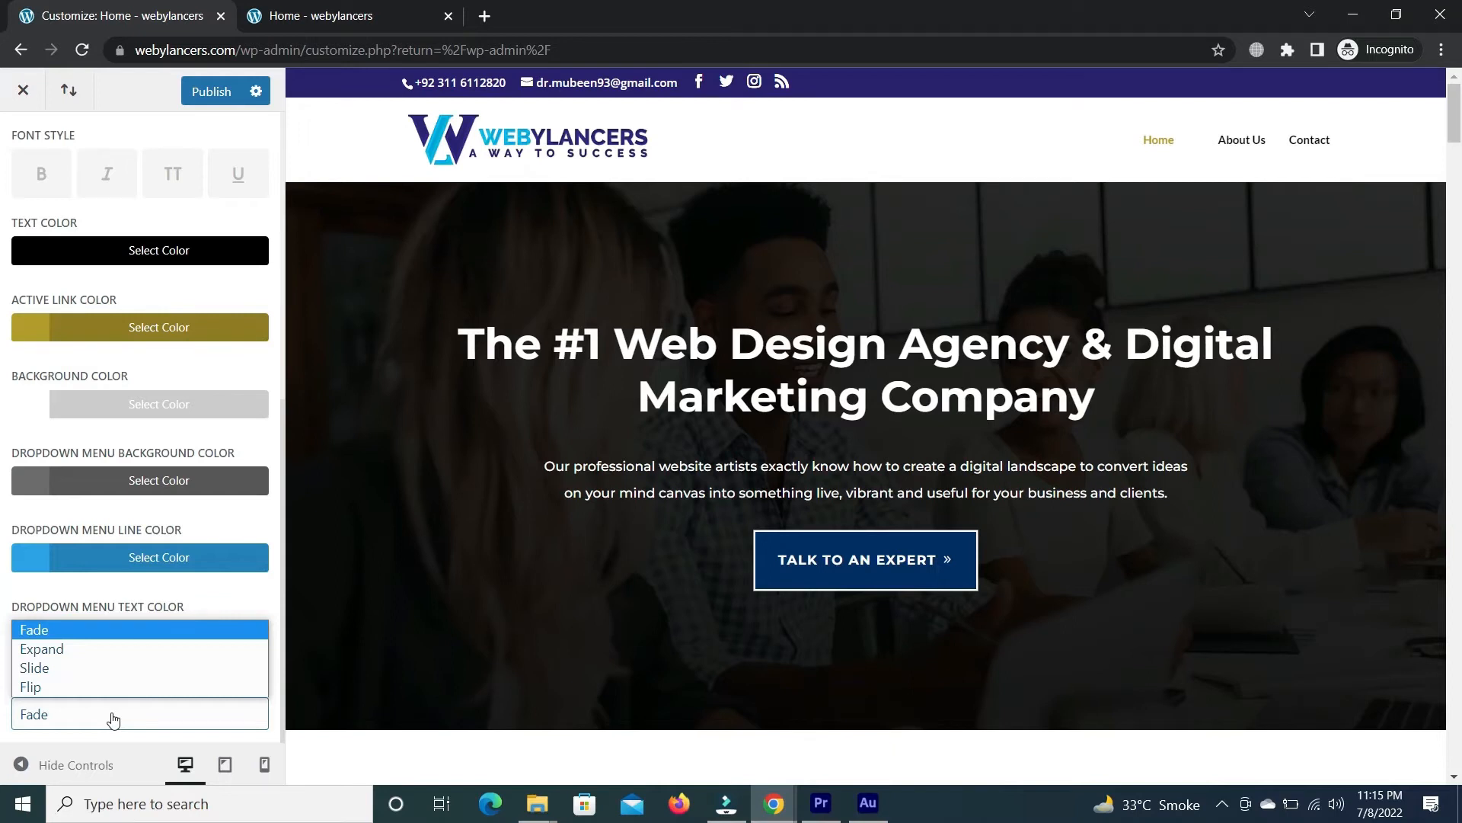
{"action": "left_click", "coordinate": [114, 719]}
{"action": "scroll", "coordinate": [281, 274], "scroll_direction": "up", "scroll_amount": 7}
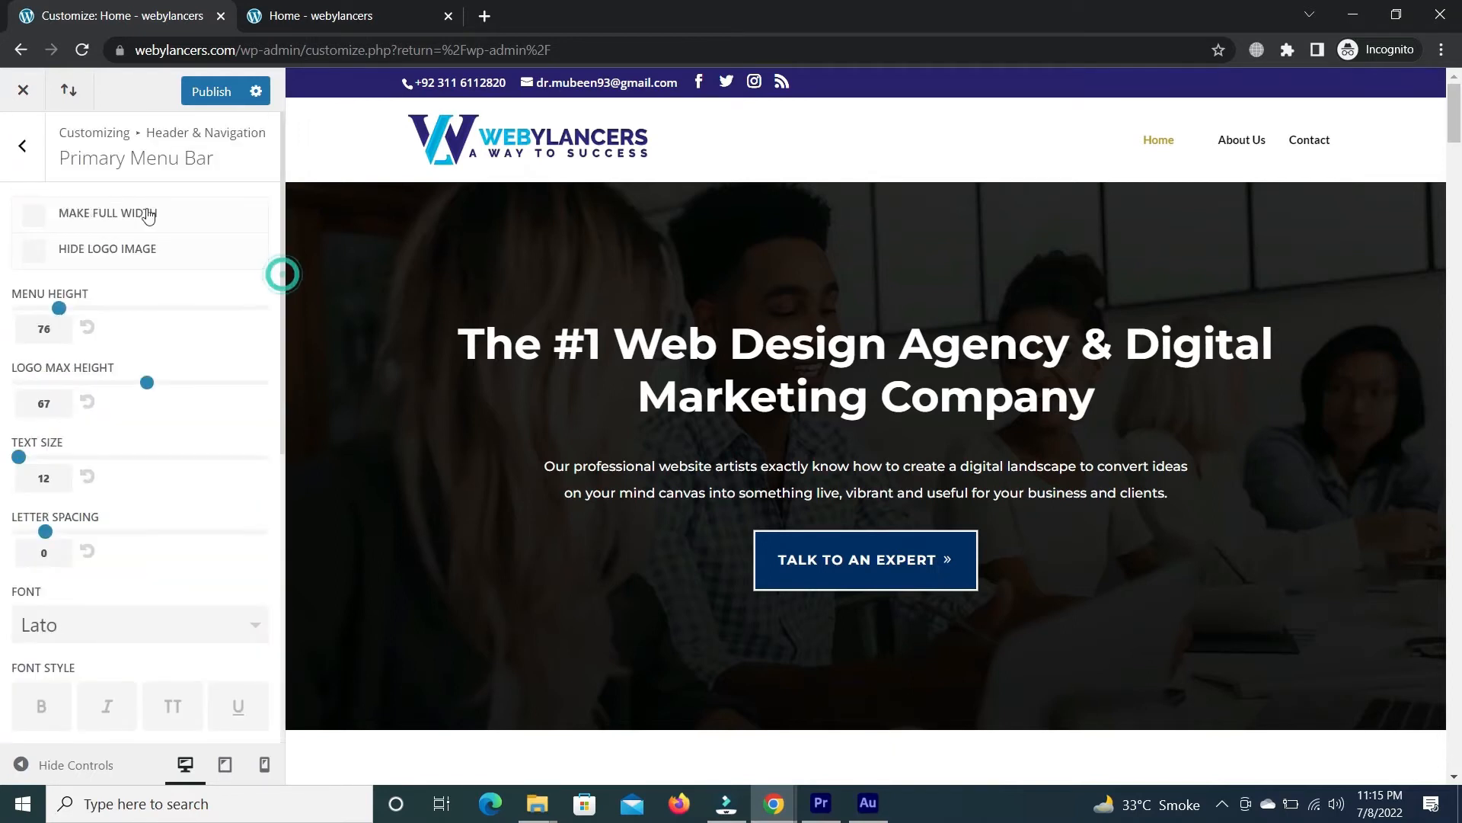
{"action": "left_click", "coordinate": [24, 147]}
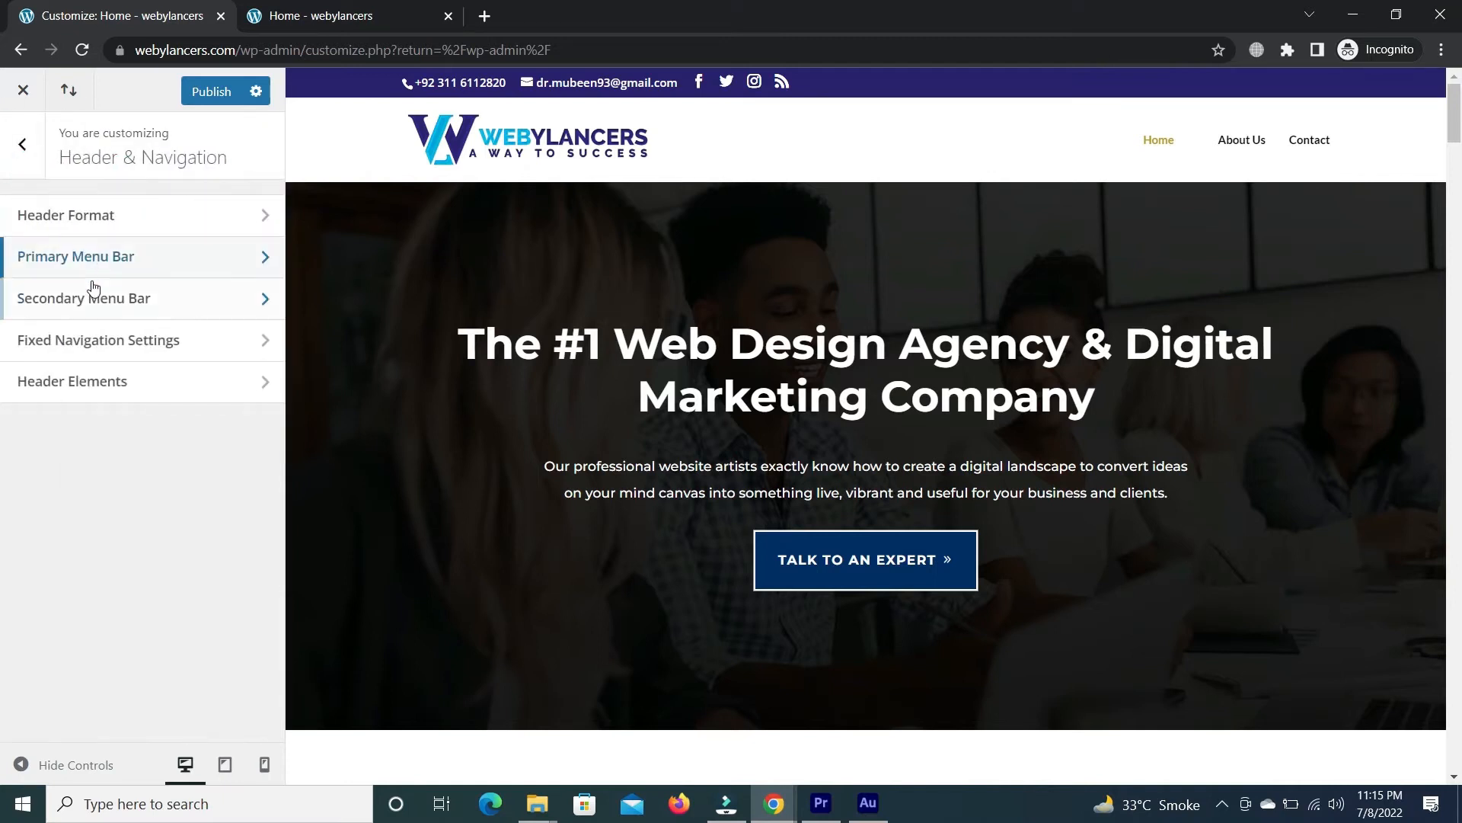
Open the Secondary Menu Bar settings and preview the full-width option, leaving it turned off.
{"action": "left_click", "coordinate": [99, 321]}
{"action": "left_click", "coordinate": [73, 217]}
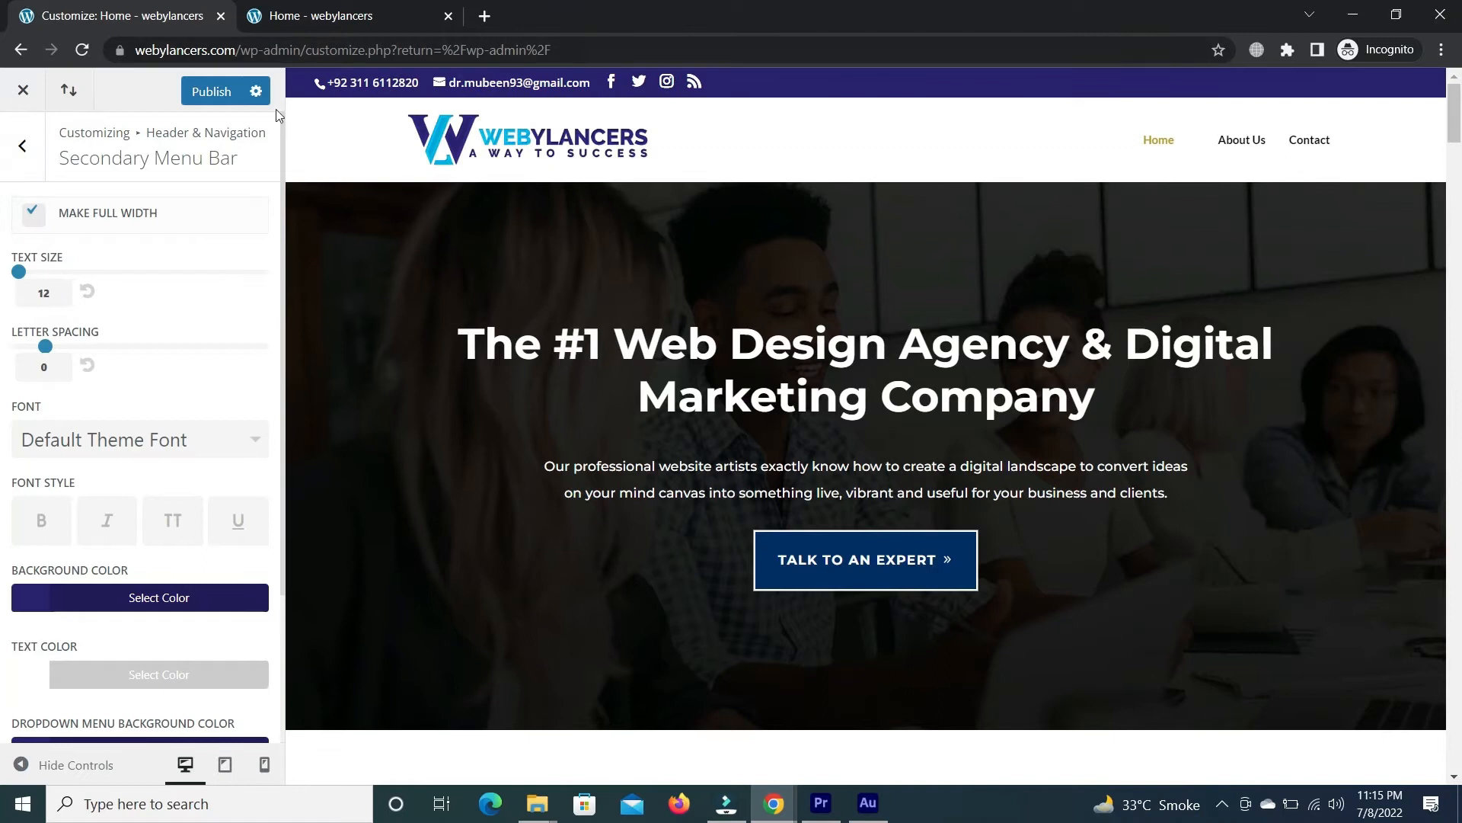
{"action": "left_click", "coordinate": [26, 228]}
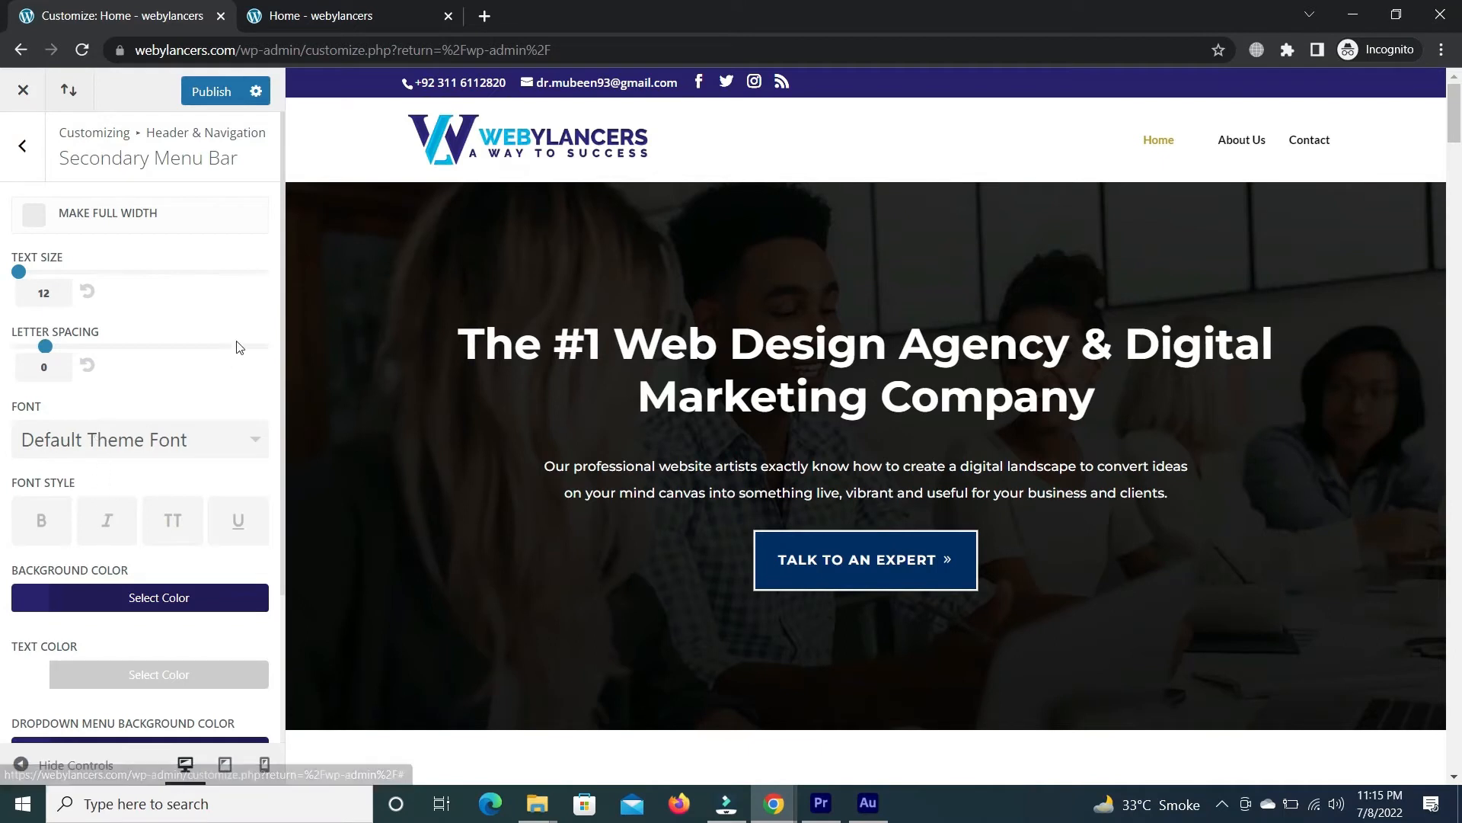
Set the secondary menu bar's background colour to brown.
{"action": "scroll", "coordinate": [285, 292], "scroll_direction": "down", "scroll_amount": 3}
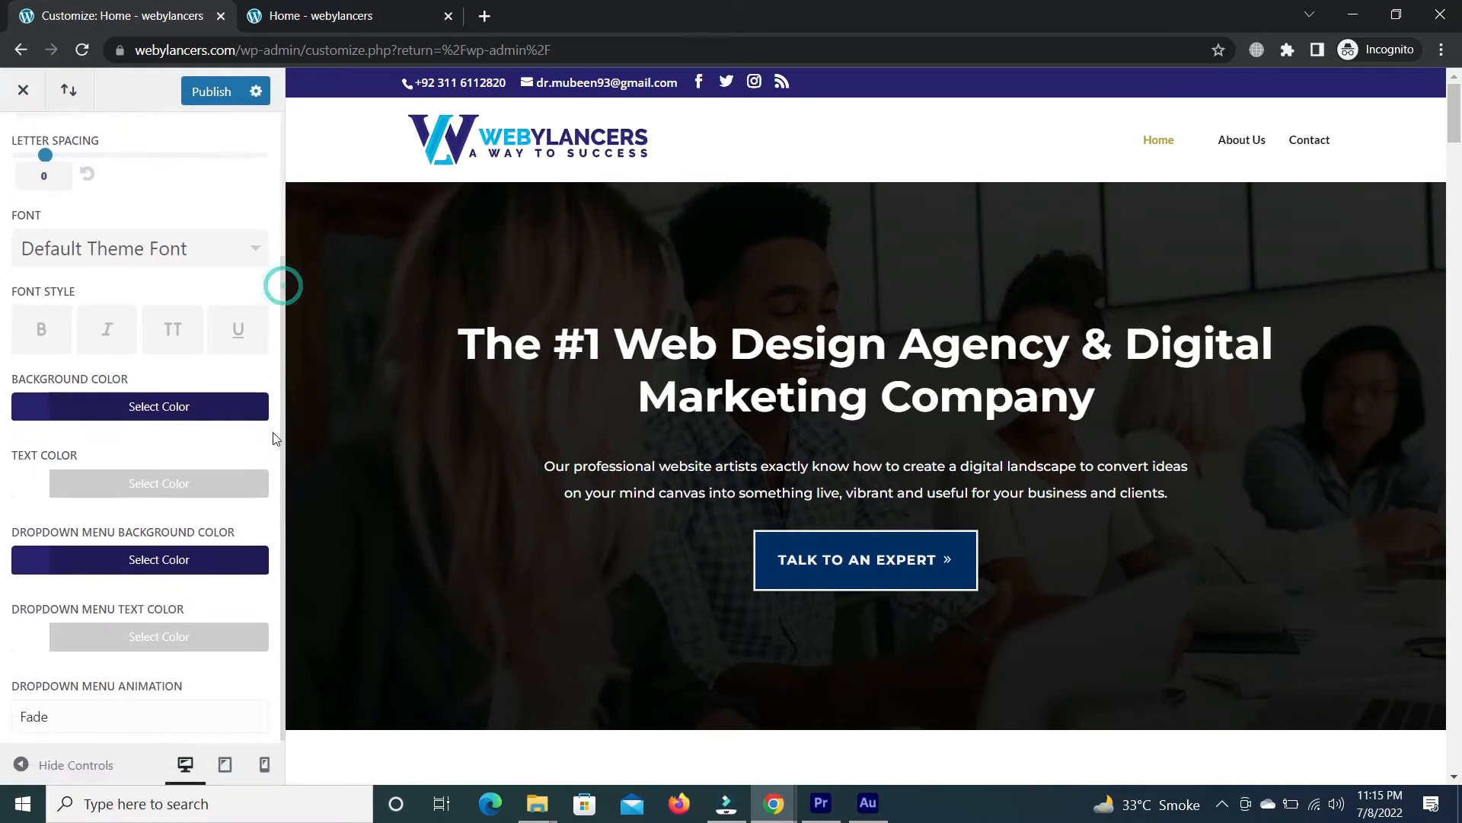
{"action": "left_click", "coordinate": [198, 411]}
{"action": "left_click_drag", "start_coordinate": [112, 564], "coordinate": [35, 587]}
{"action": "left_click", "coordinate": [4, 509]}
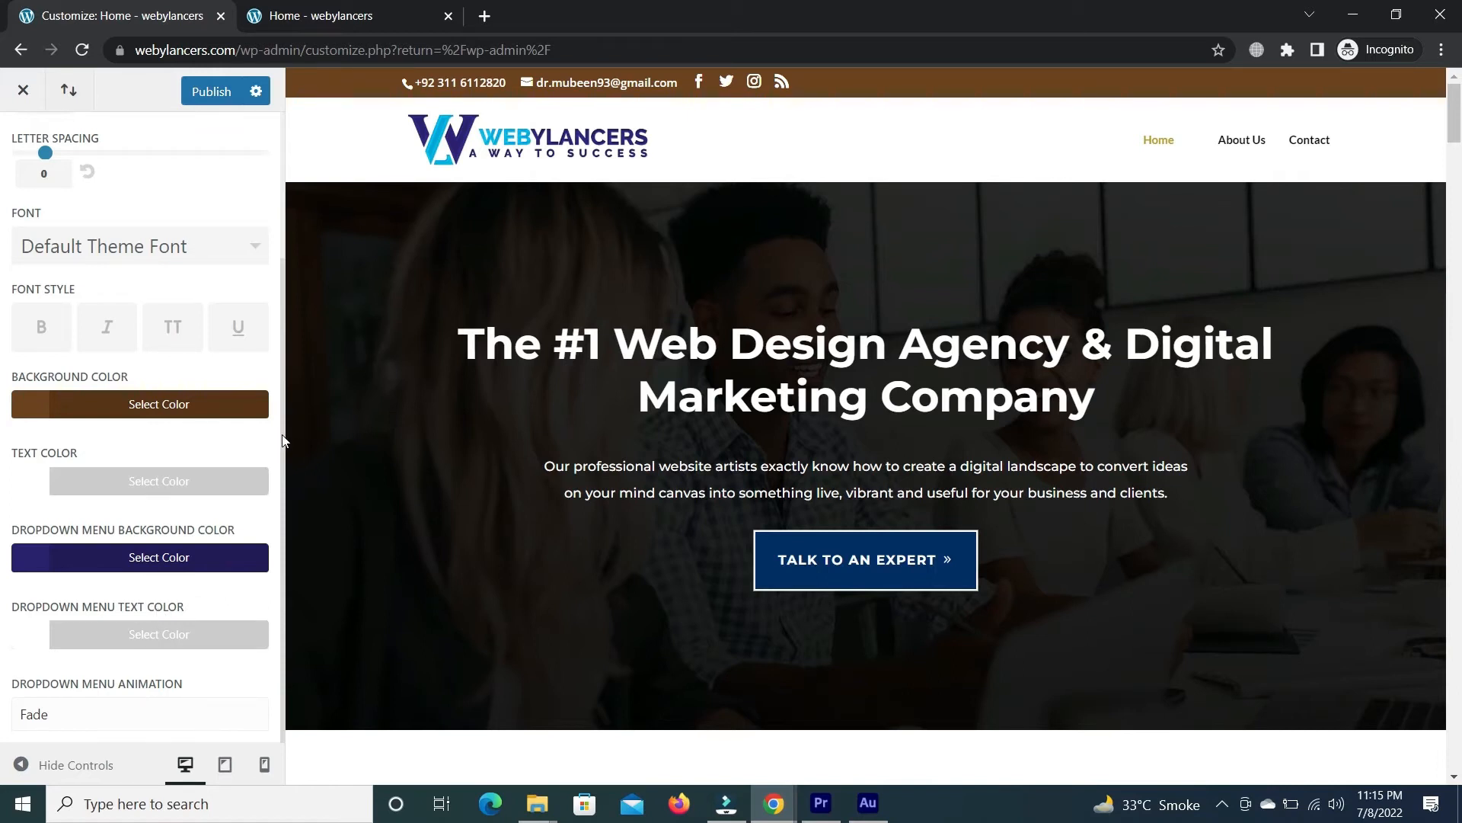
View the secondary menu's dropdown animation options, keep Fade and return to the Header & Navigation list.
{"action": "left_click", "coordinate": [74, 713]}
{"action": "left_click", "coordinate": [74, 714]}
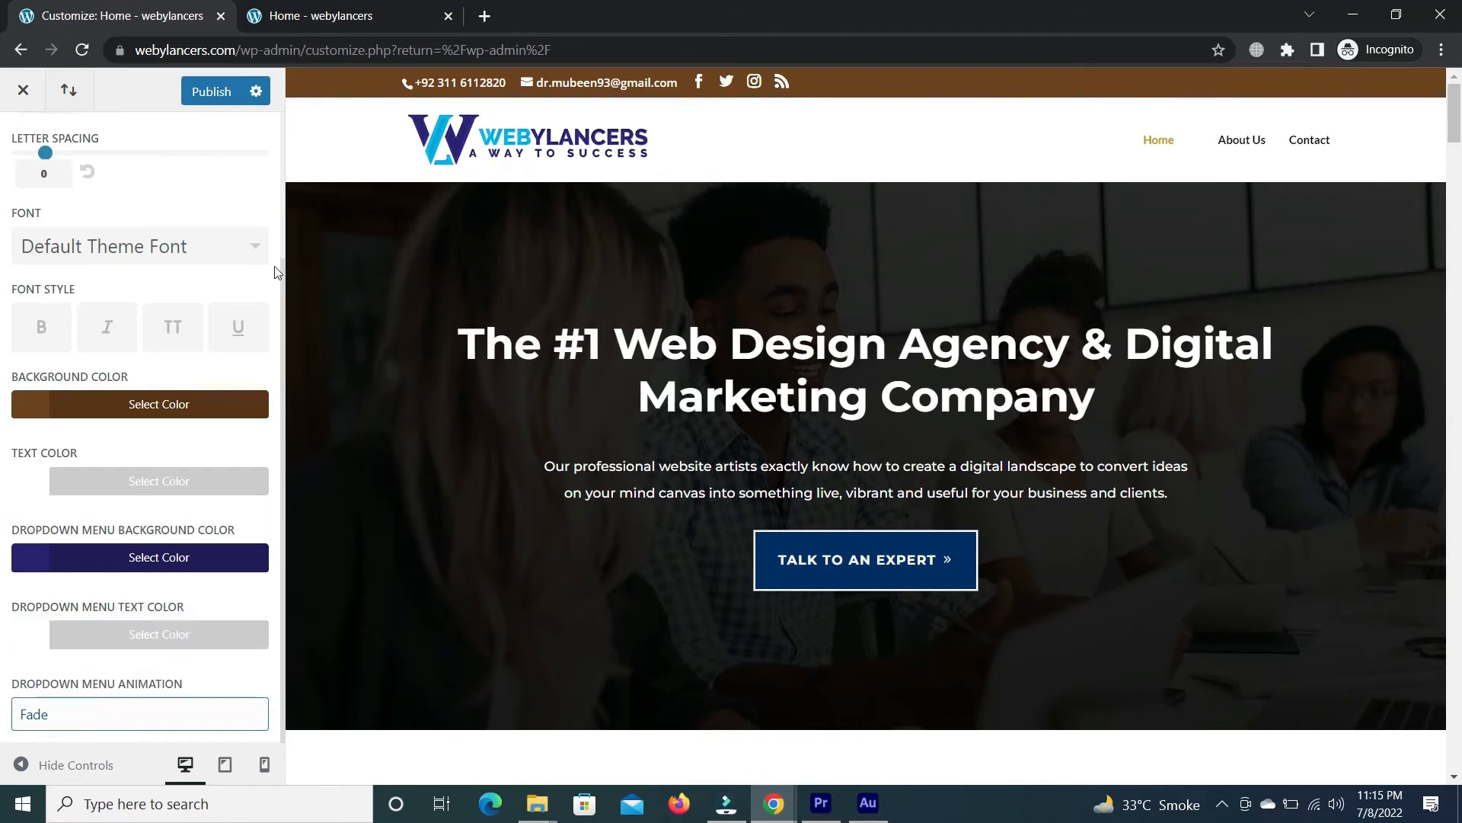
{"action": "scroll", "coordinate": [282, 241], "scroll_direction": "up", "scroll_amount": 3}
{"action": "left_click", "coordinate": [23, 143]}
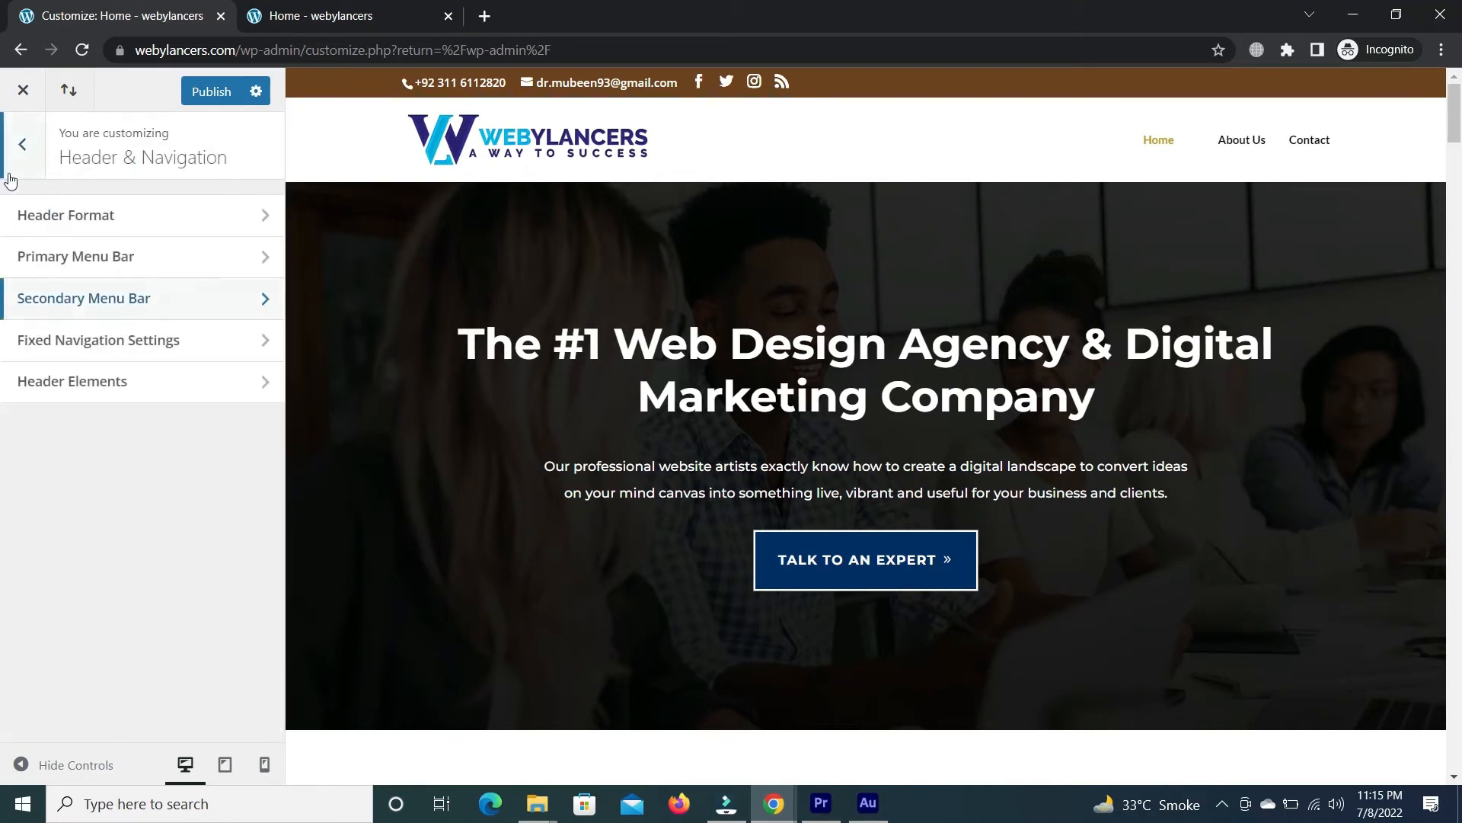
Open Fixed Navigation Settings, view the fixed header further down the preview page and preview hiding its logo, leaving the logo shown.
{"action": "left_click", "coordinate": [77, 355]}
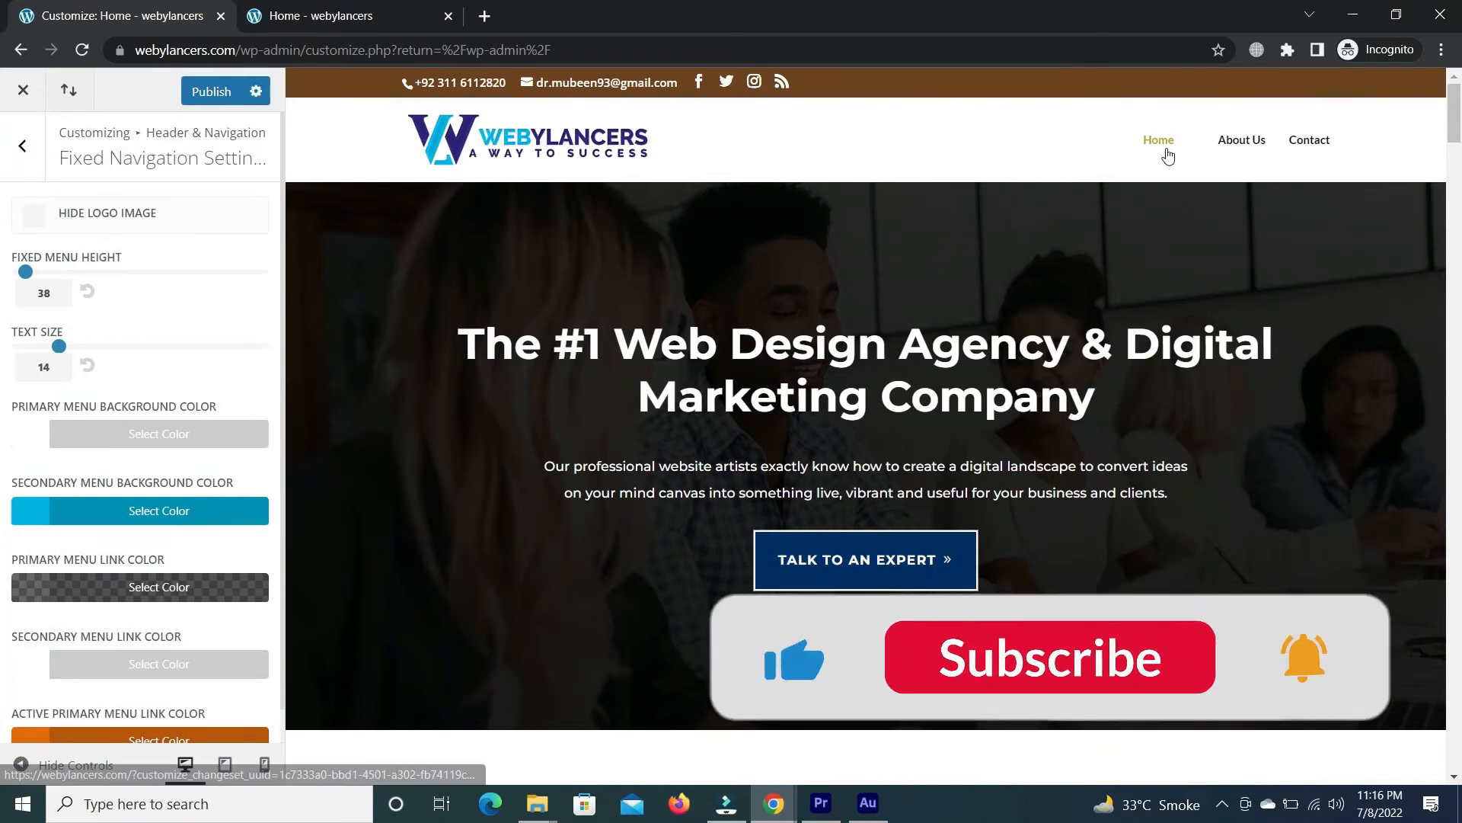
{"action": "left_click_drag", "start_coordinate": [1455, 111], "coordinate": [1460, 144]}
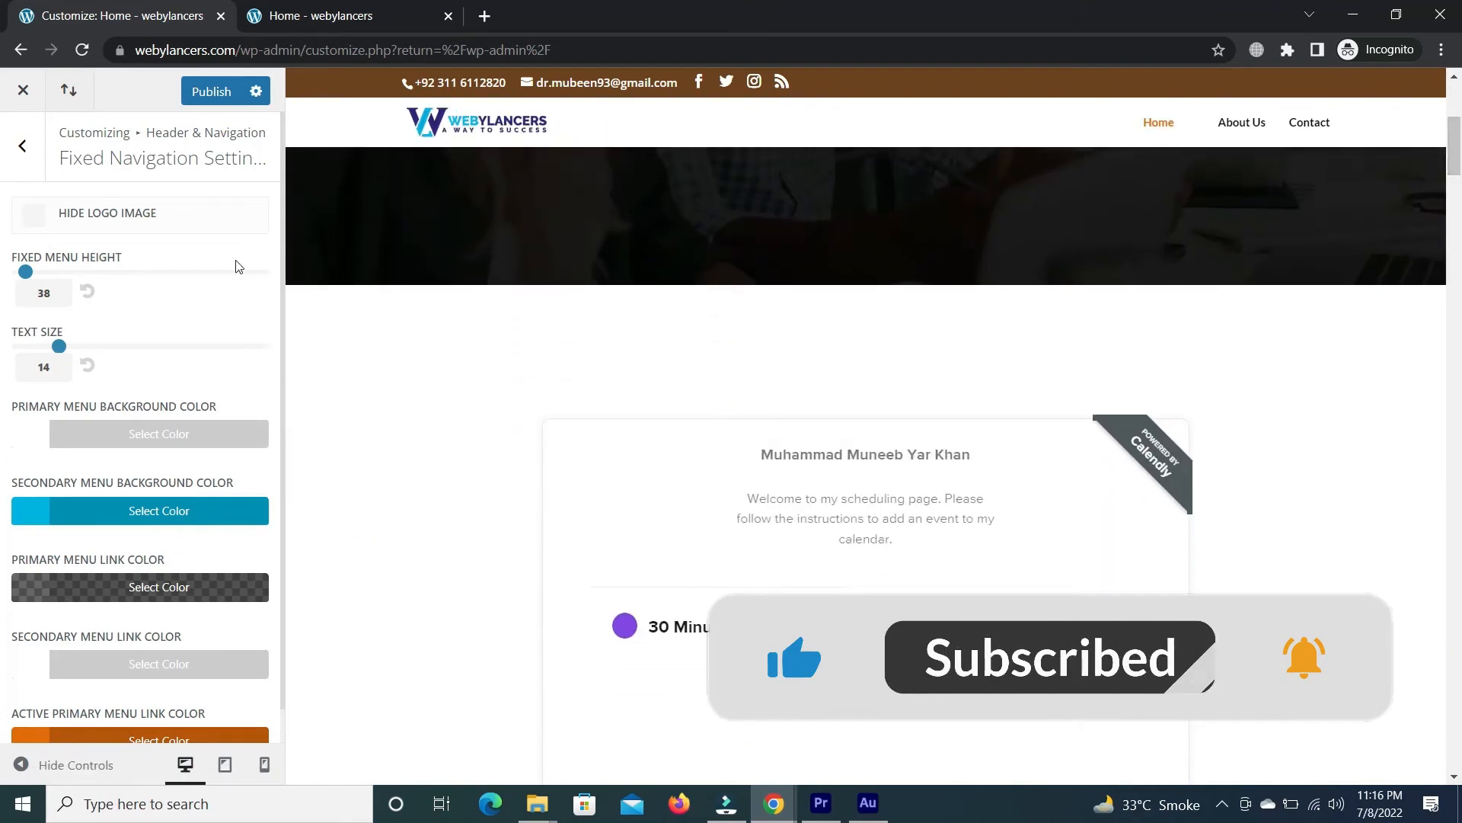
{"action": "left_click", "coordinate": [31, 222]}
{"action": "left_click", "coordinate": [31, 223]}
Set the fixed navigation's menu height to 66 and its text size to 15.
{"action": "left_click_drag", "start_coordinate": [28, 273], "coordinate": [51, 272]}
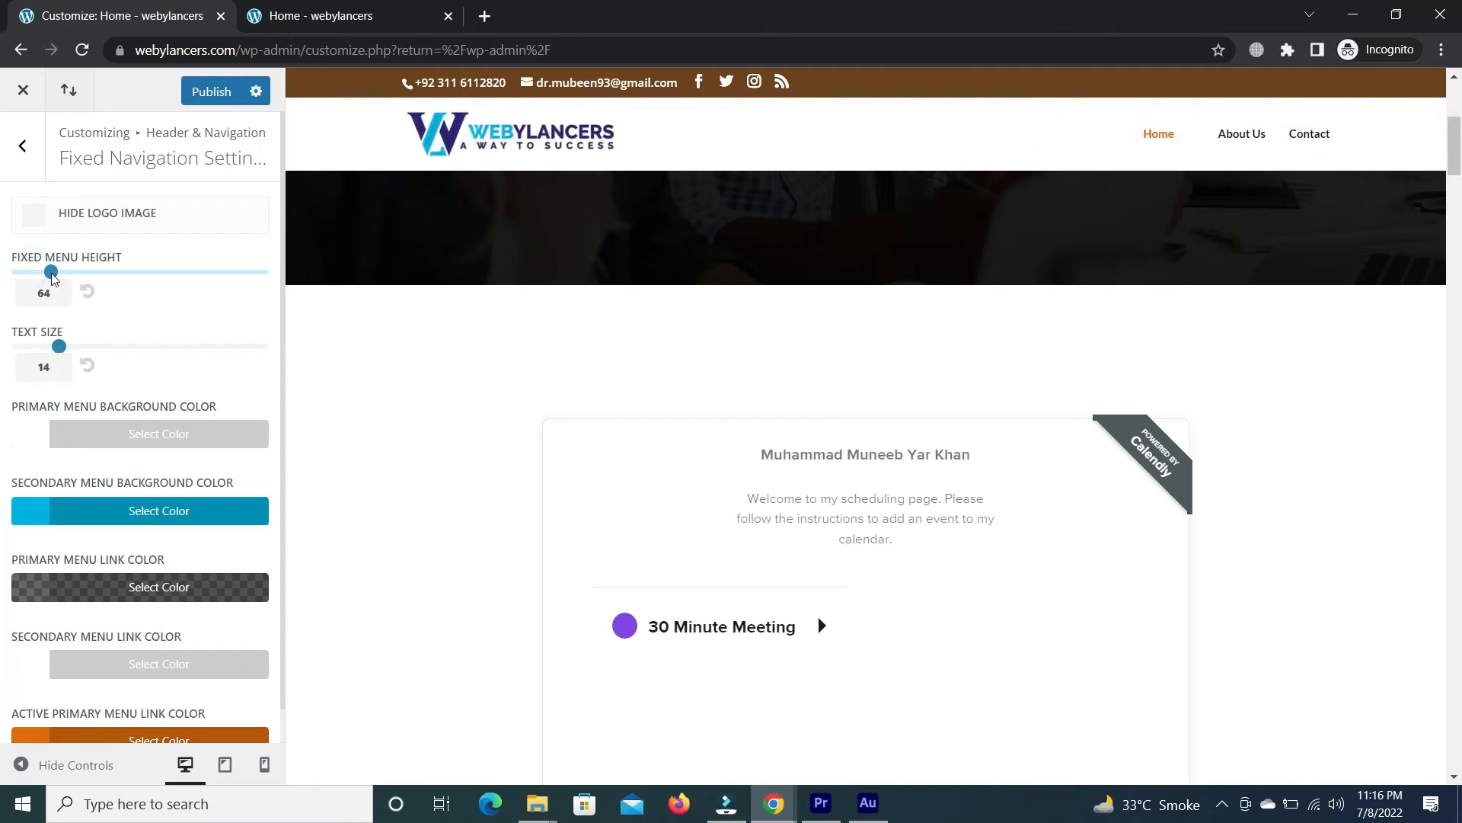
{"action": "left_click_drag", "start_coordinate": [59, 347], "coordinate": [85, 348]}
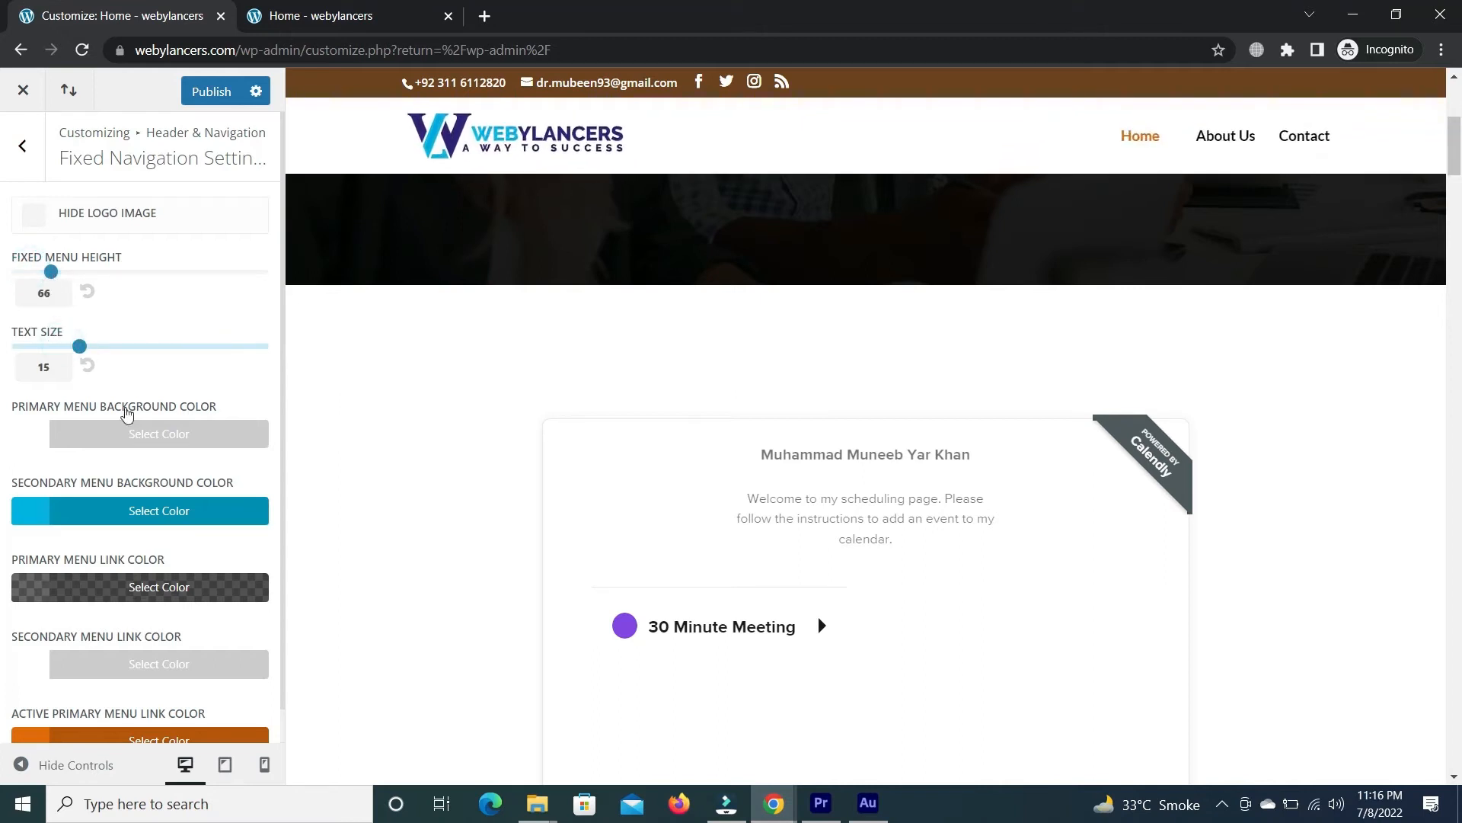
Try other primary menu background colours for the fixed navigation and return the colour to white.
{"action": "left_click", "coordinate": [148, 445]}
{"action": "left_click_drag", "start_coordinate": [117, 669], "coordinate": [64, 480]}
{"action": "left_click", "coordinate": [2, 519]}
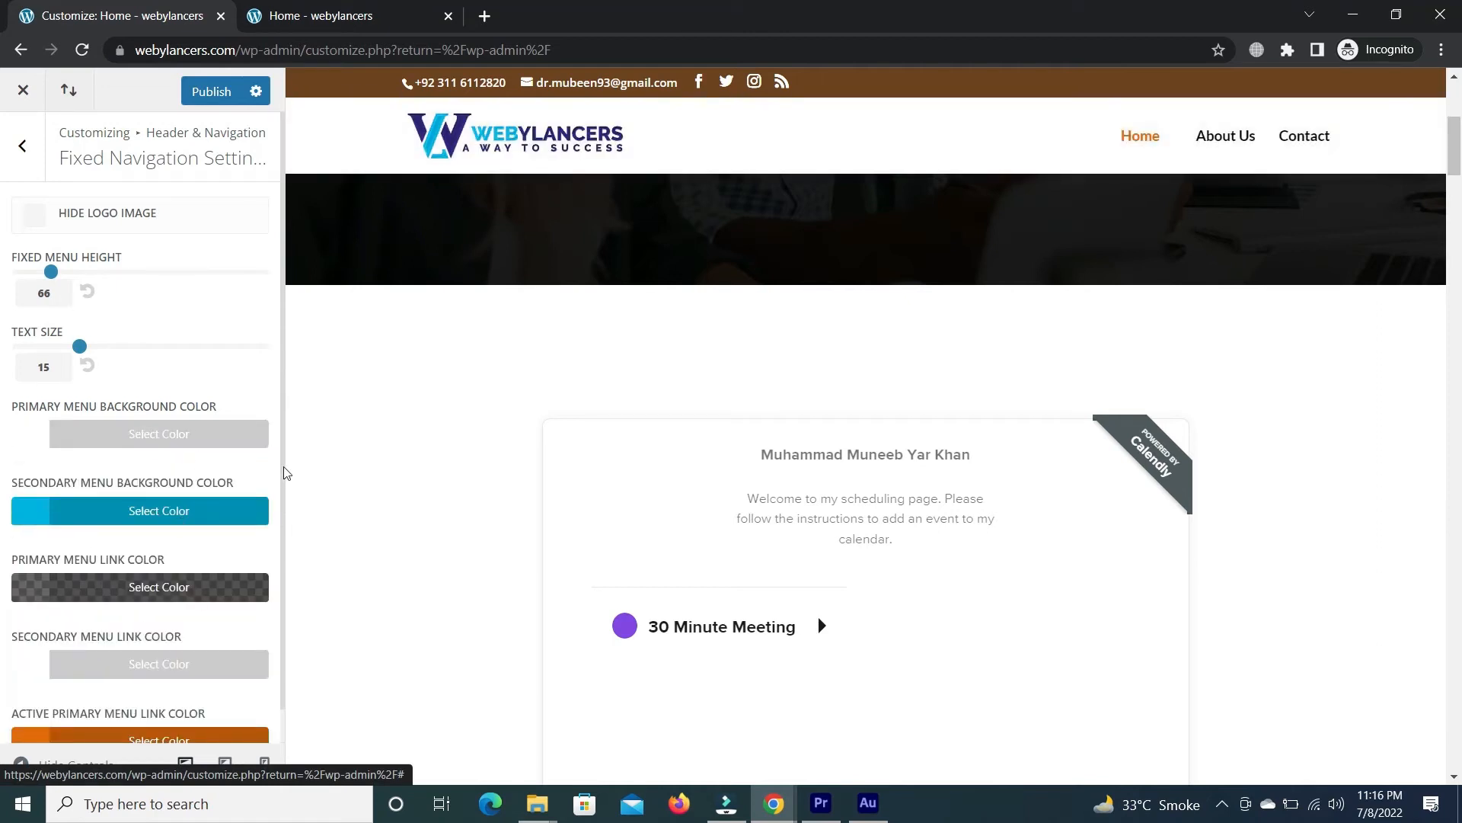
Set the fixed navigation's secondary menu background colour to dark blue and return to the Header & Navigation list.
{"action": "scroll", "coordinate": [286, 474], "scroll_direction": "down", "scroll_amount": 1}
{"action": "left_click", "coordinate": [223, 479]}
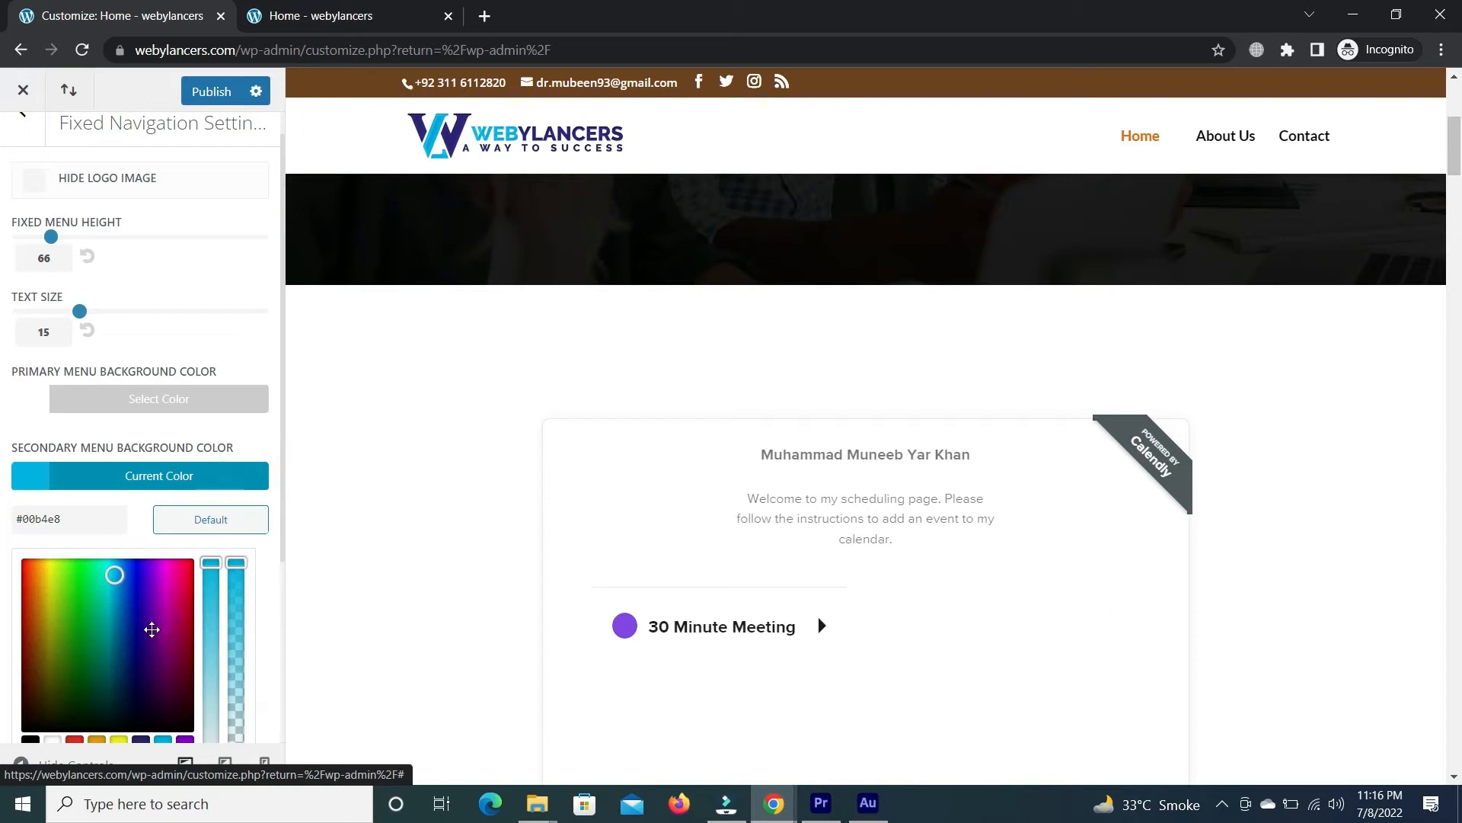
{"action": "left_click", "coordinate": [152, 629]}
{"action": "left_click", "coordinate": [242, 485]}
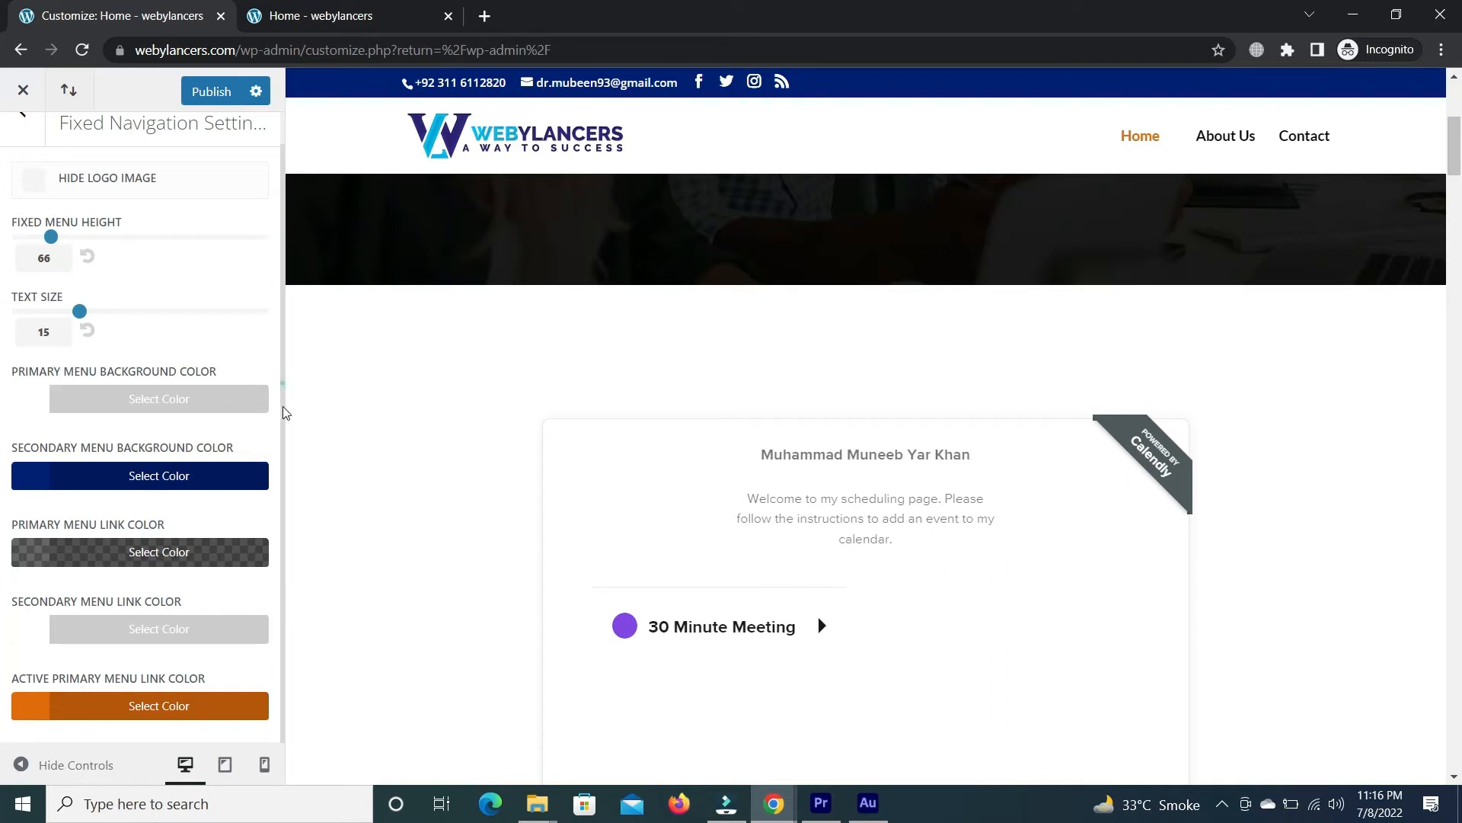
{"action": "left_click_drag", "start_coordinate": [283, 384], "coordinate": [281, 341]}
{"action": "left_click", "coordinate": [23, 147]}
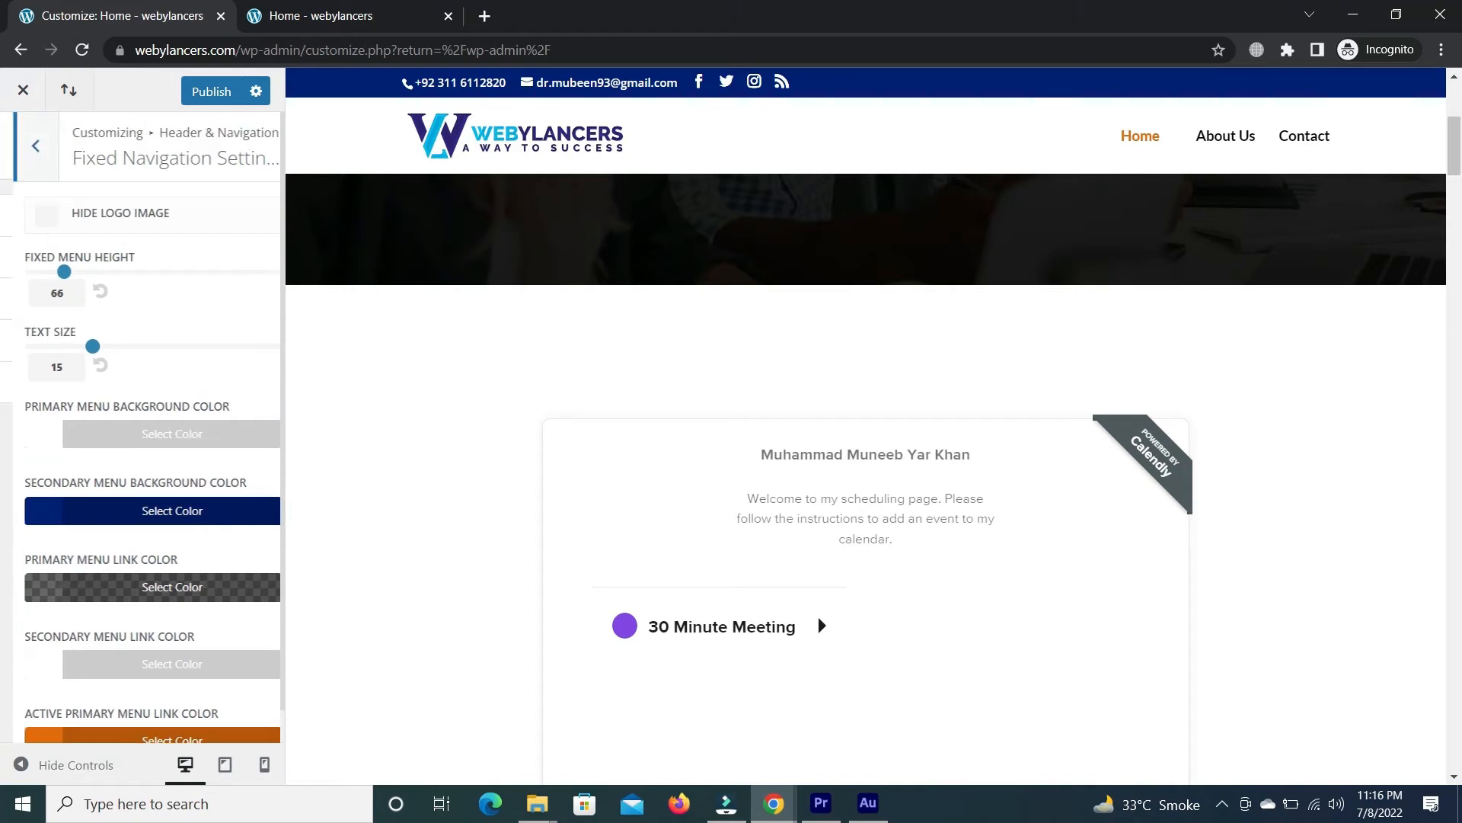
Open Header Elements and preview toggling the social icons and the search icon, leaving only the social icons enabled.
{"action": "left_click", "coordinate": [74, 387]}
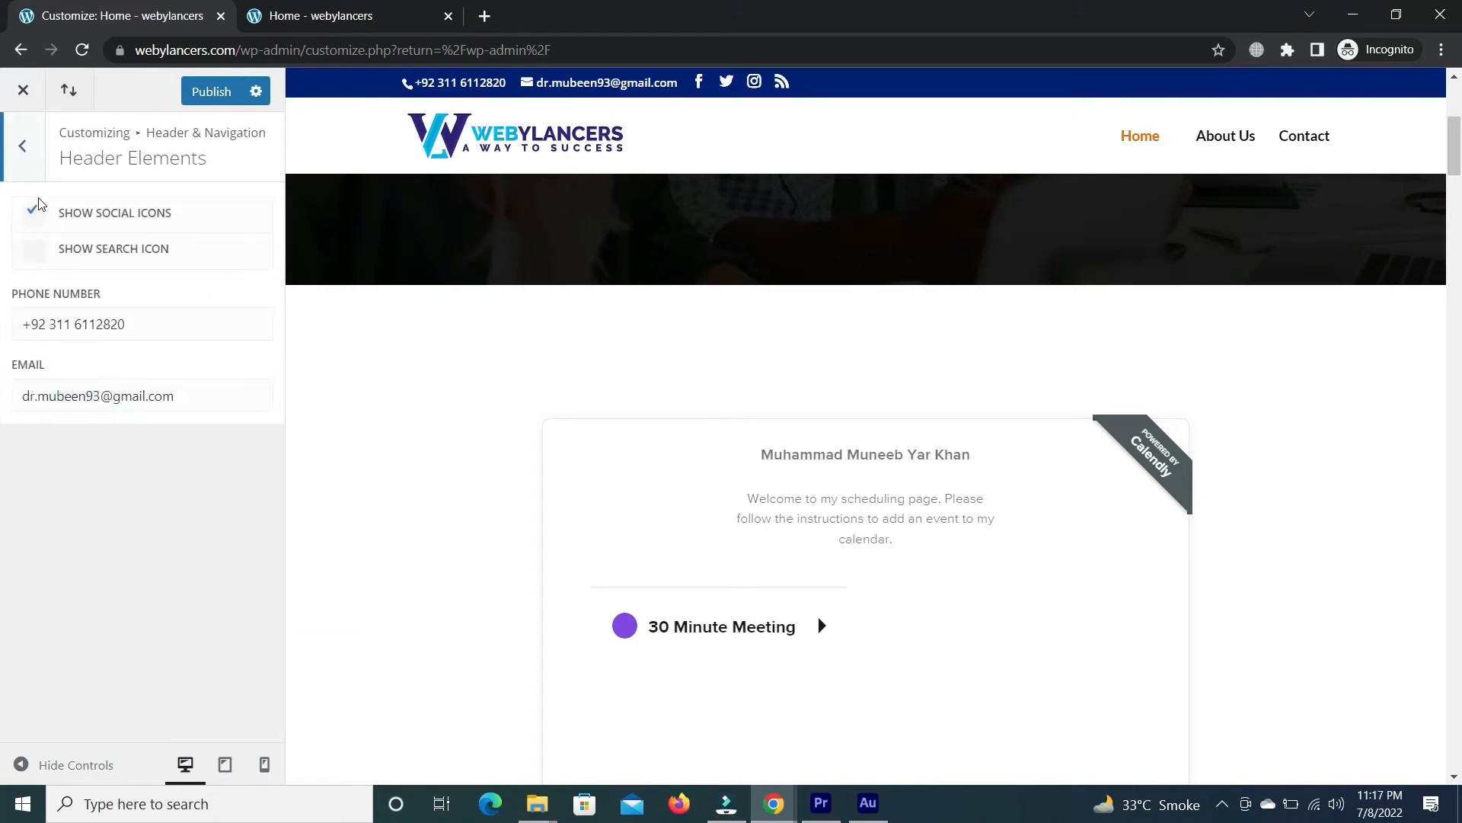
{"action": "left_click", "coordinate": [35, 217]}
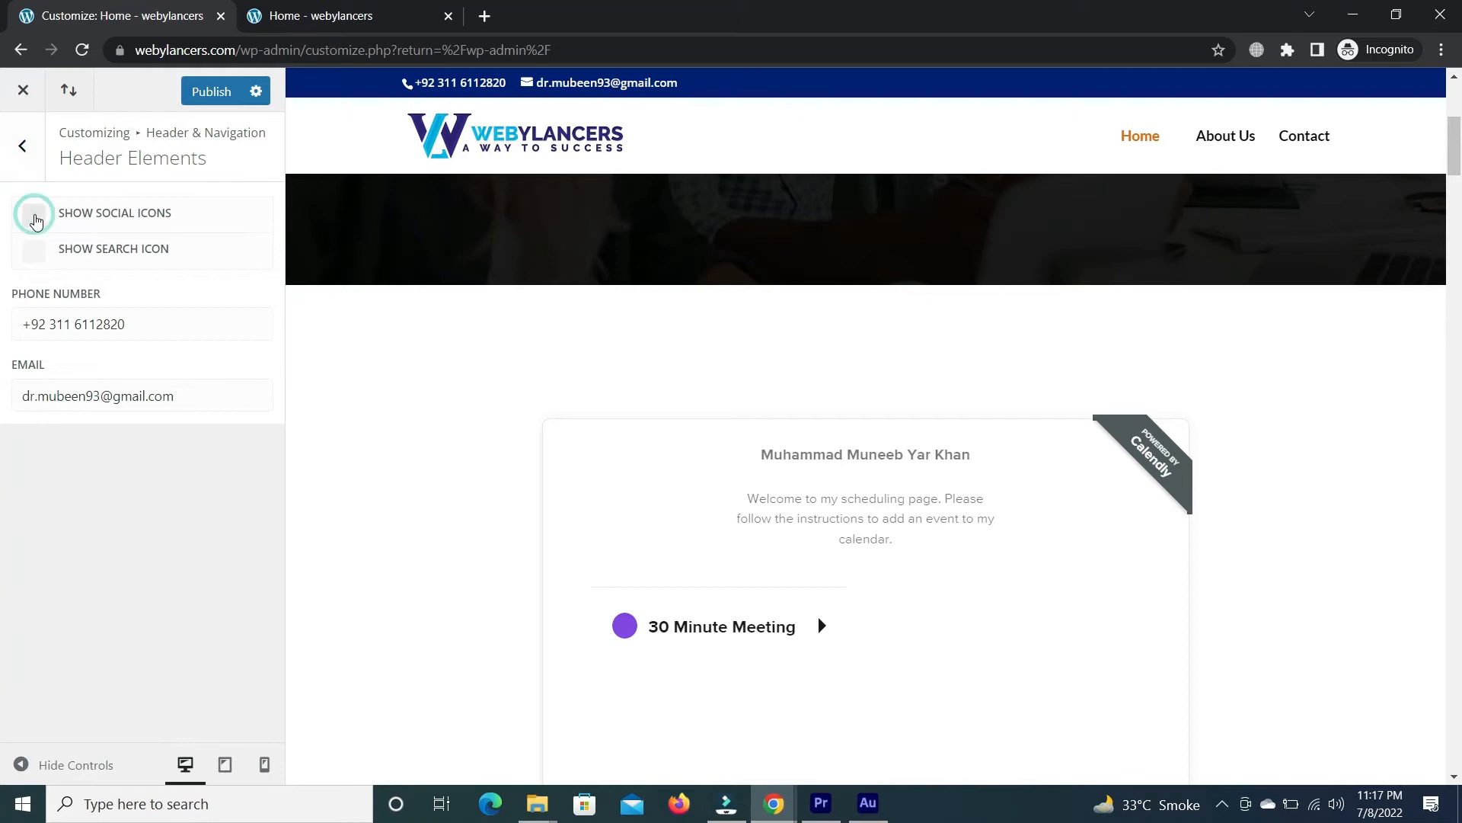
{"action": "left_click", "coordinate": [35, 219]}
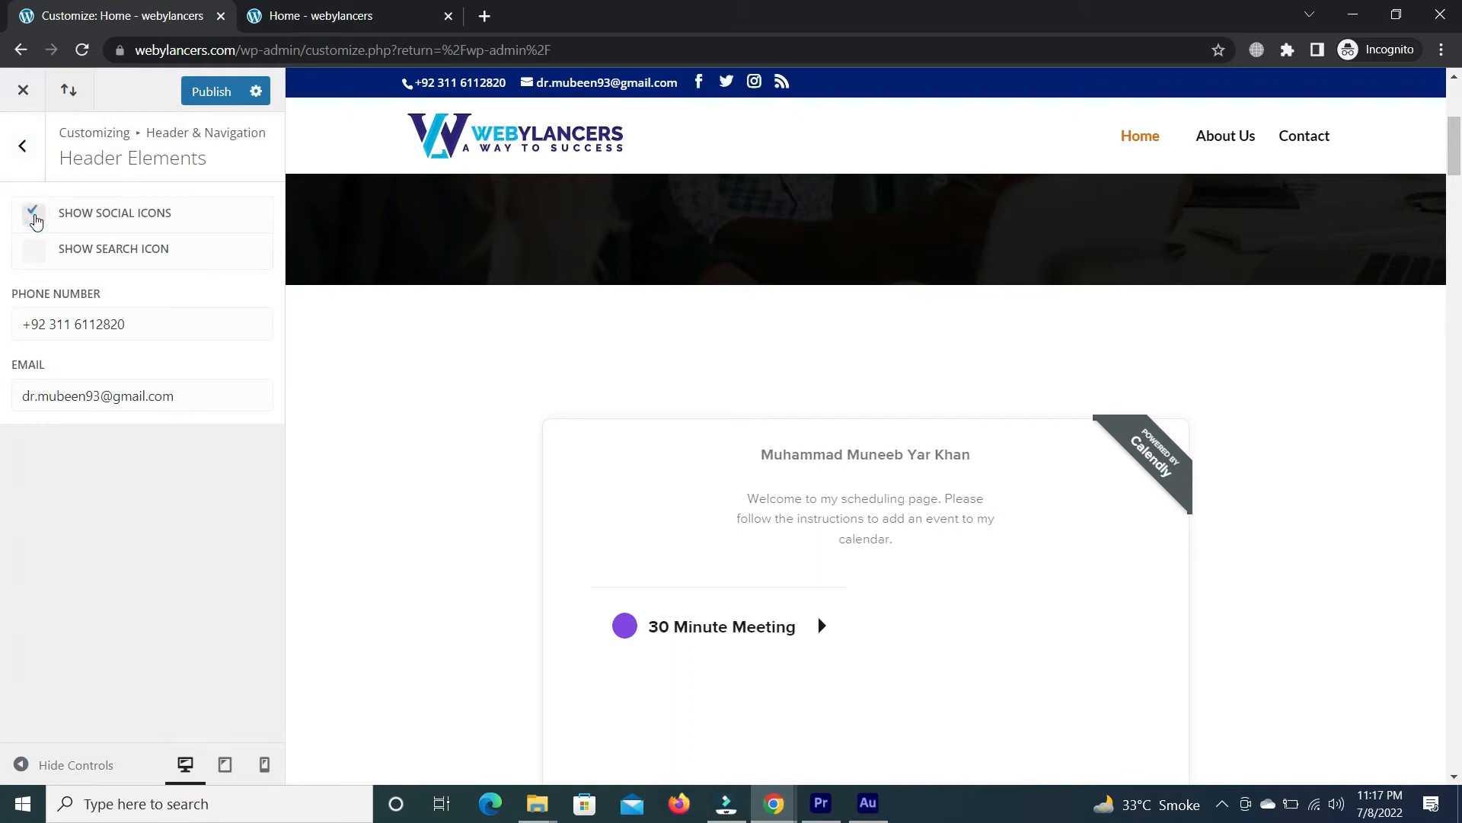
{"action": "left_click", "coordinate": [35, 219]}
{"action": "left_click", "coordinate": [35, 220]}
{"action": "left_click", "coordinate": [35, 258]}
{"action": "left_click", "coordinate": [33, 254]}
Replace the header's email text with the sample text "ojefjweifwe" and return to the main customizer list.
{"action": "left_click_drag", "start_coordinate": [20, 327], "coordinate": [122, 326]}
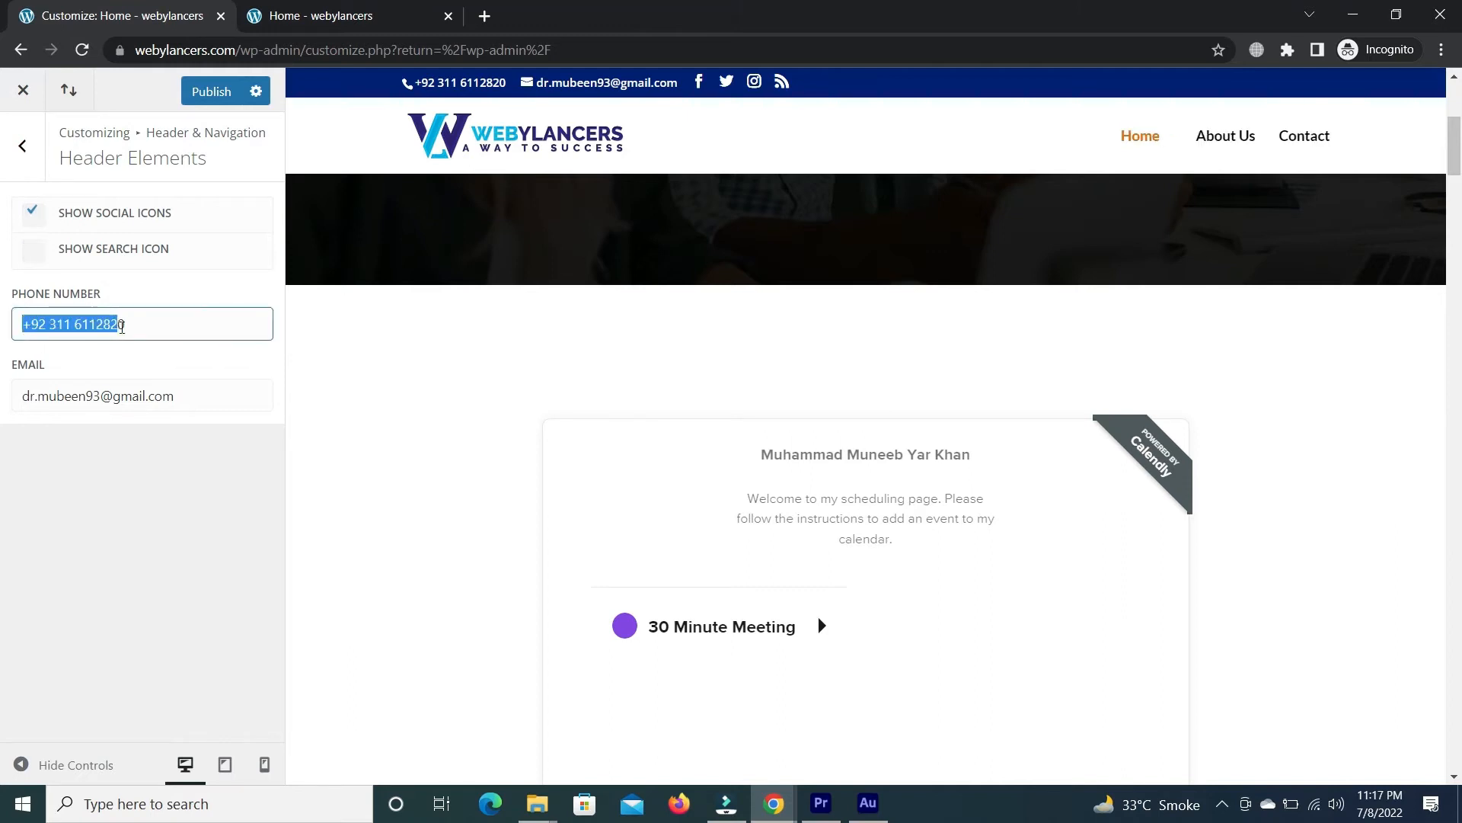
{"action": "left_click", "coordinate": [154, 323]}
{"action": "left_click", "coordinate": [60, 392]}
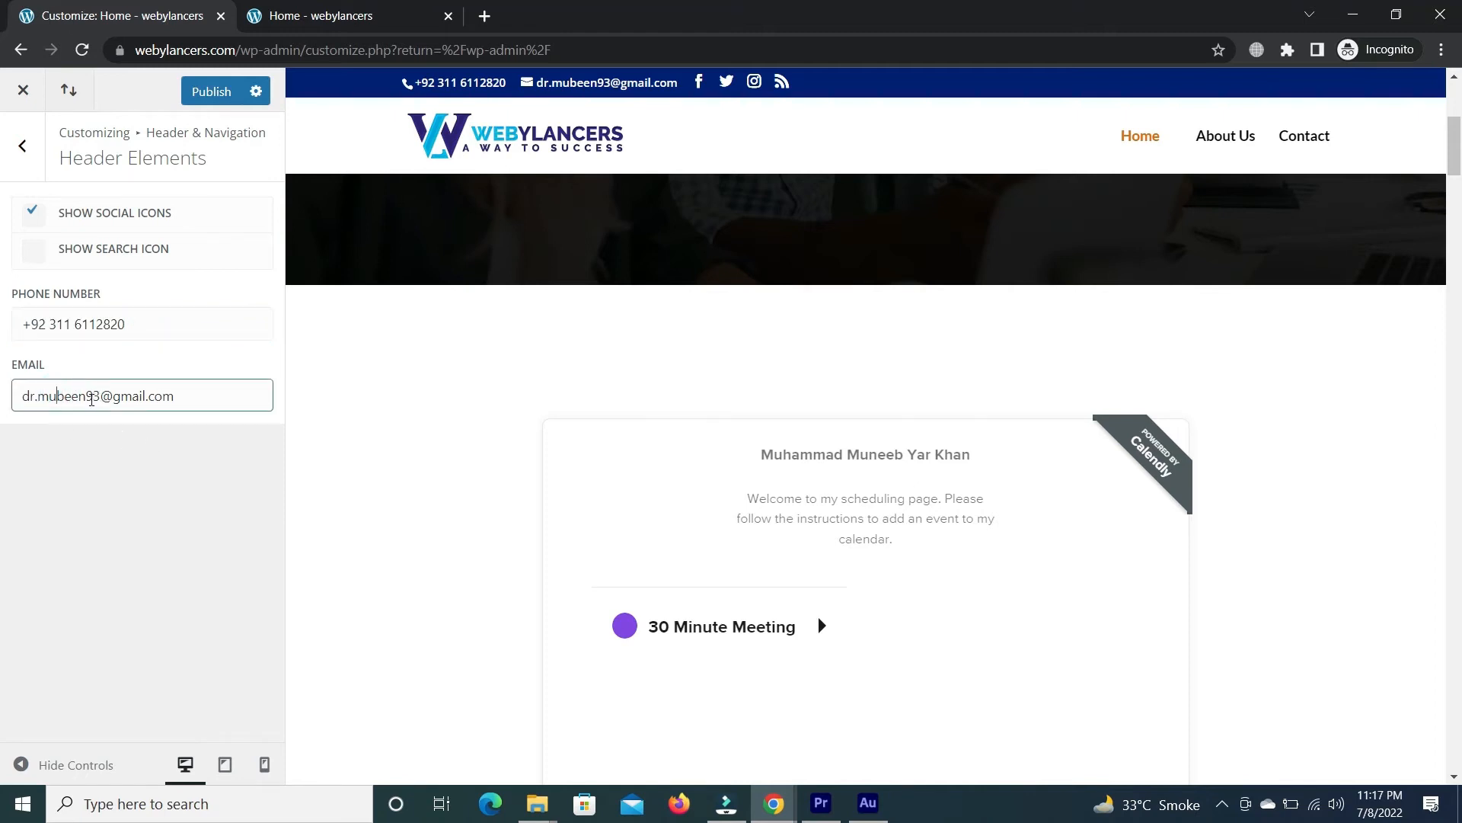
{"action": "type", "text": "asdeoa"}
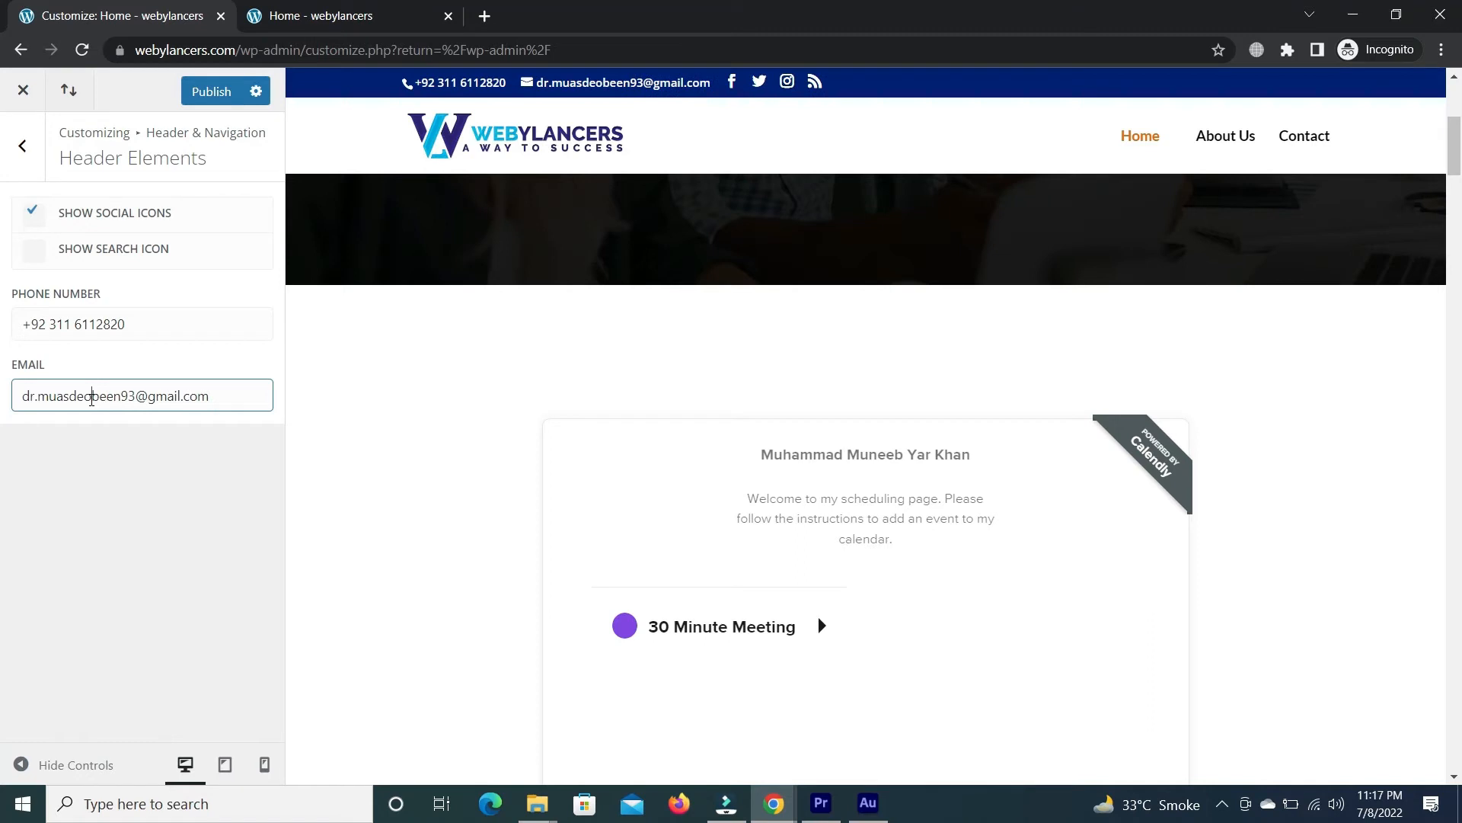
{"action": "key", "text": "ctrl+a"}
{"action": "type", "text": "ojefjweifwe"}
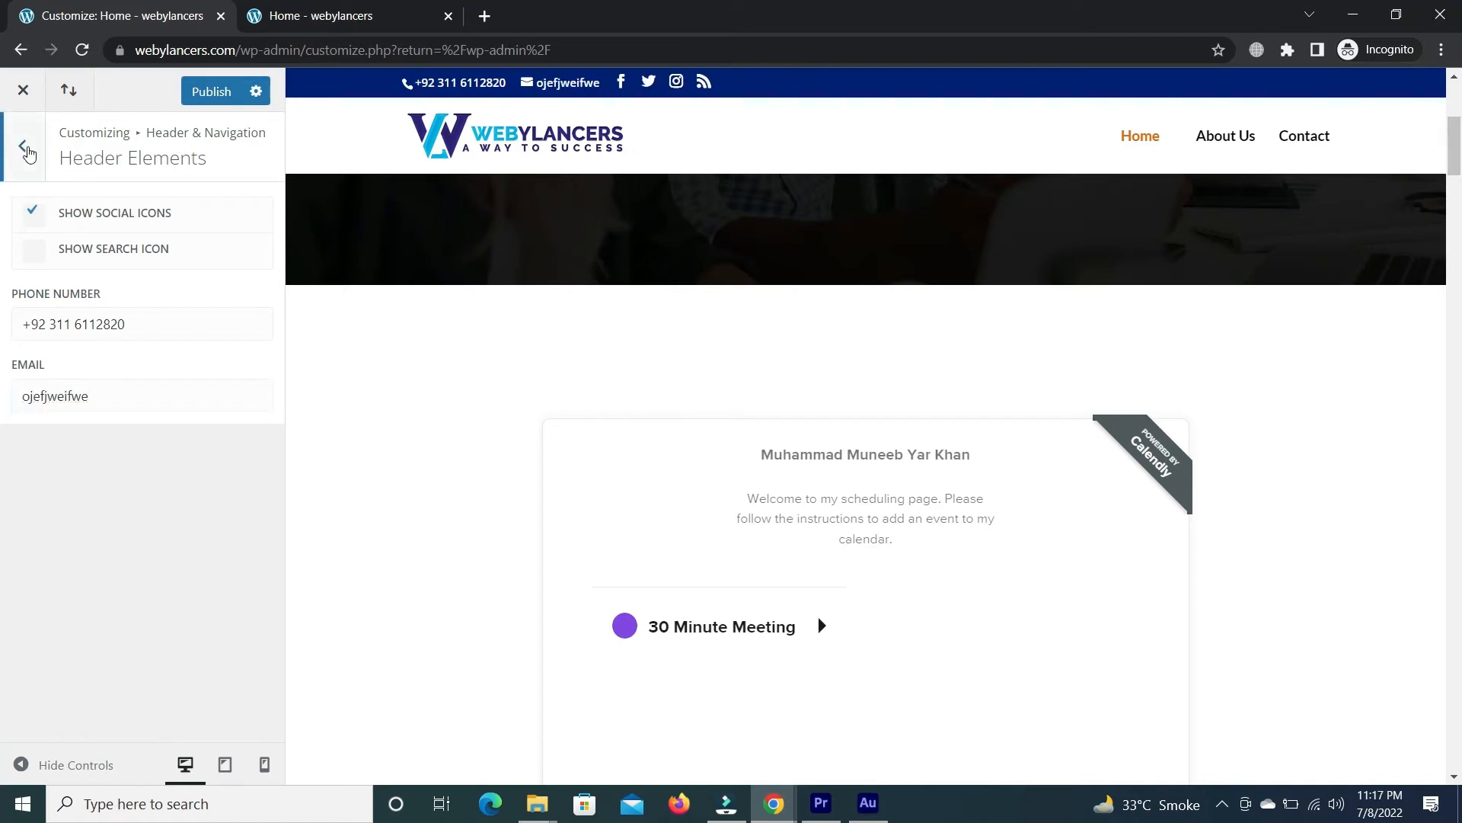
{"action": "left_click", "coordinate": [25, 131]}
{"action": "left_click", "coordinate": [25, 131]}
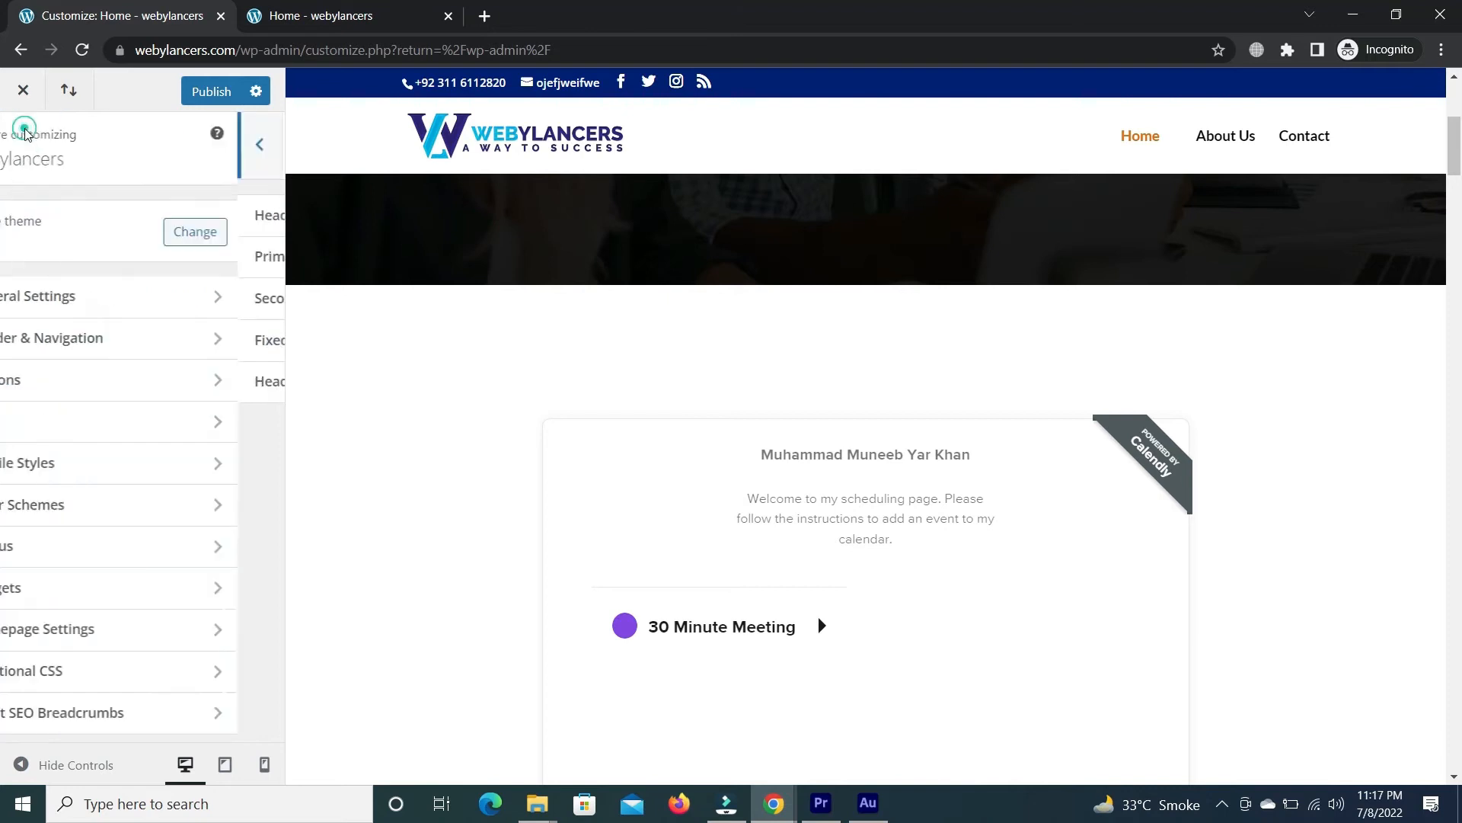
View the Buttons Style and Buttons Hover Style settings and return to the main customizer list.
{"action": "left_click", "coordinate": [87, 391]}
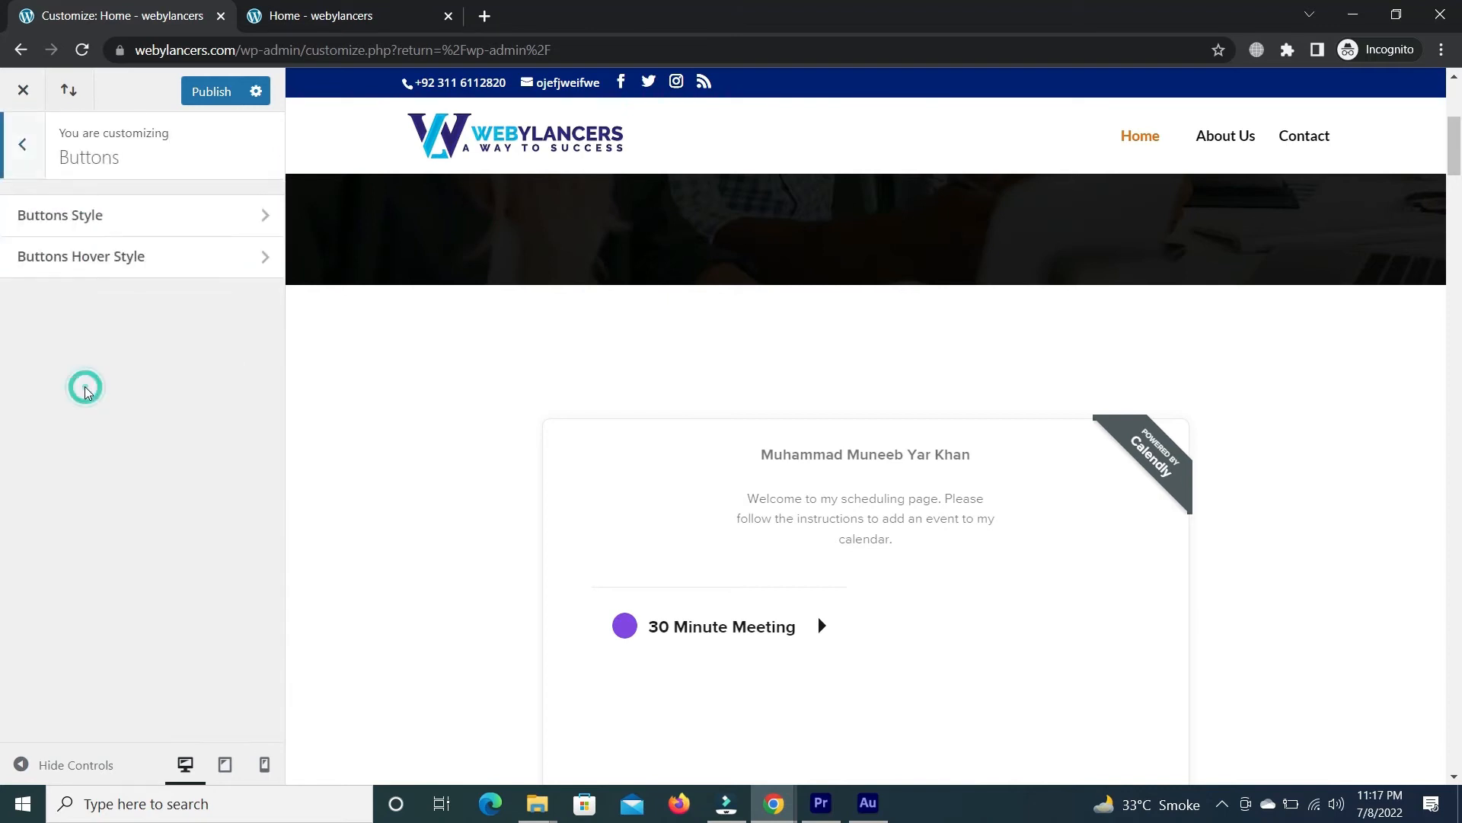
{"action": "left_click", "coordinate": [86, 214]}
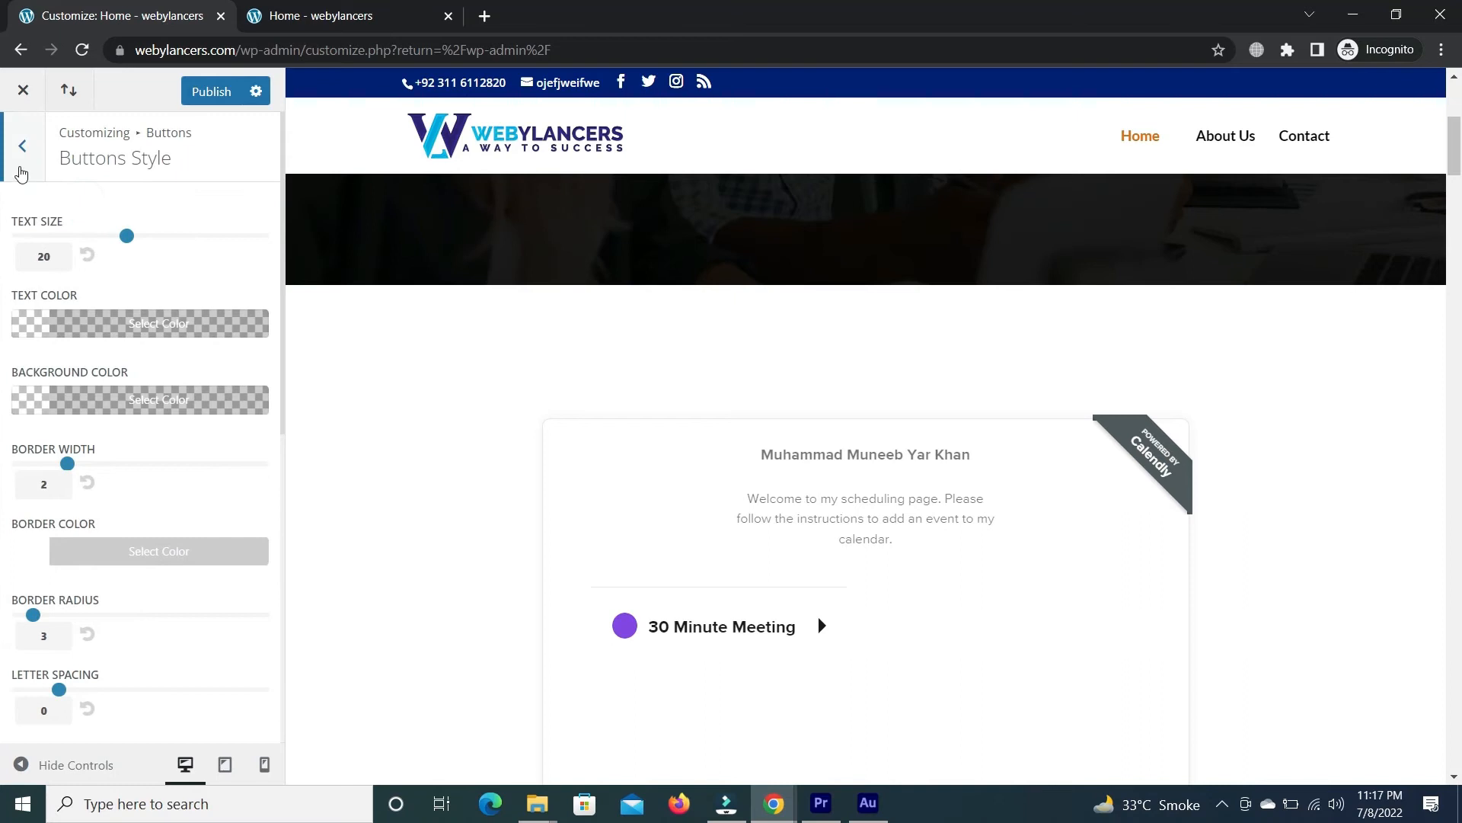
{"action": "left_click", "coordinate": [26, 174]}
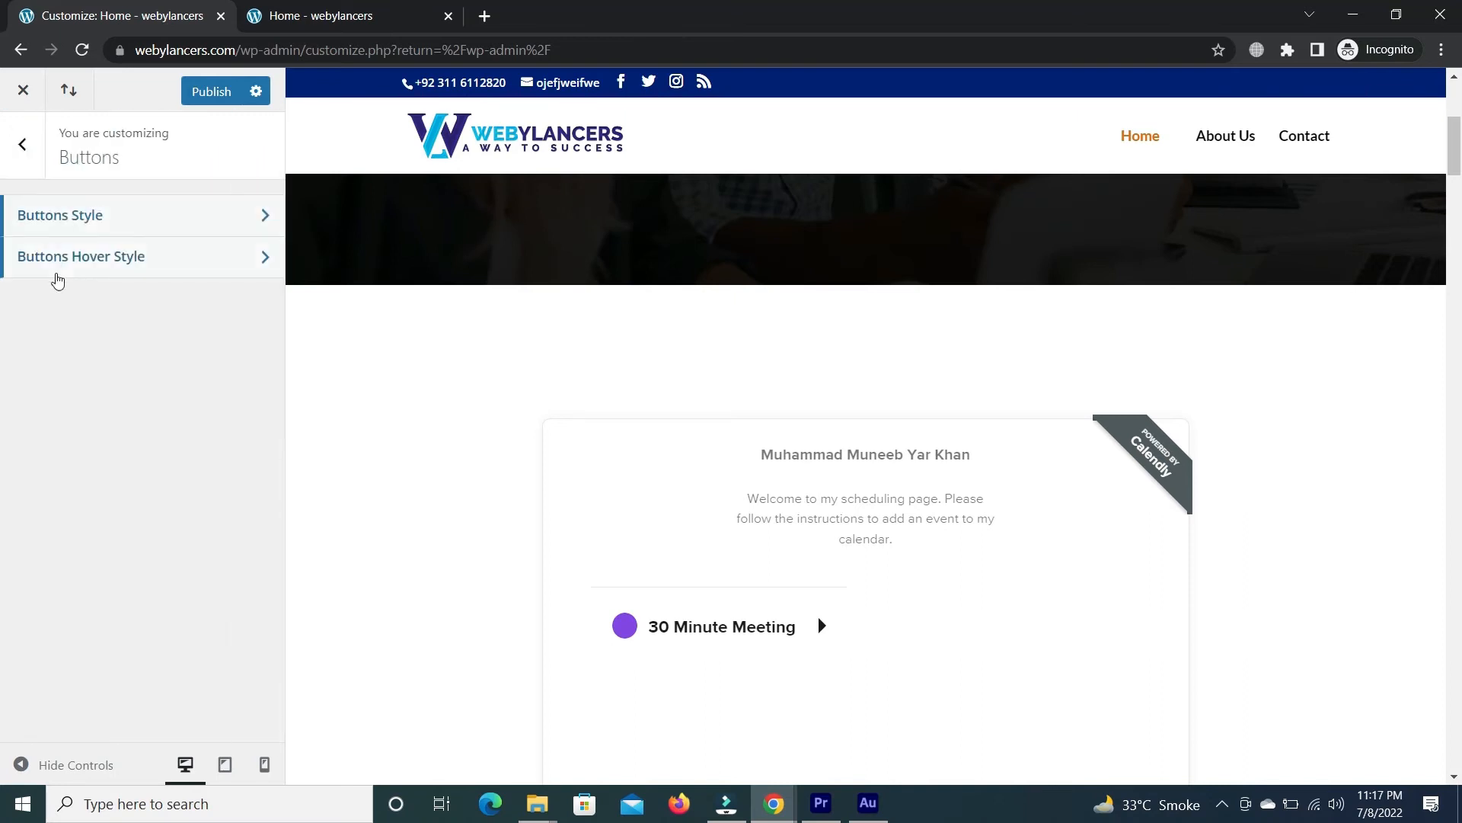
{"action": "left_click", "coordinate": [58, 259]}
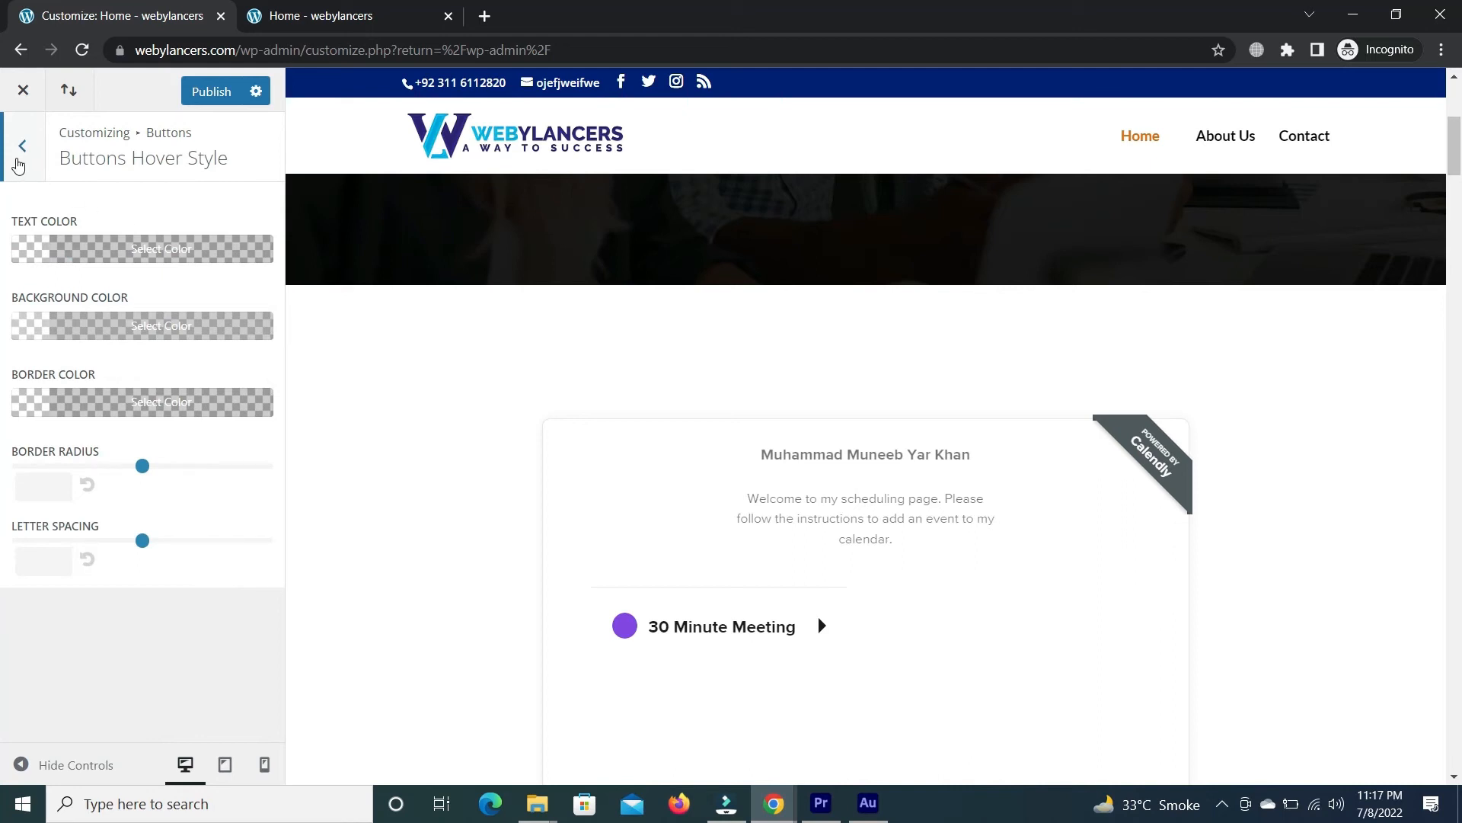
{"action": "left_click", "coordinate": [20, 153]}
{"action": "left_click", "coordinate": [21, 149]}
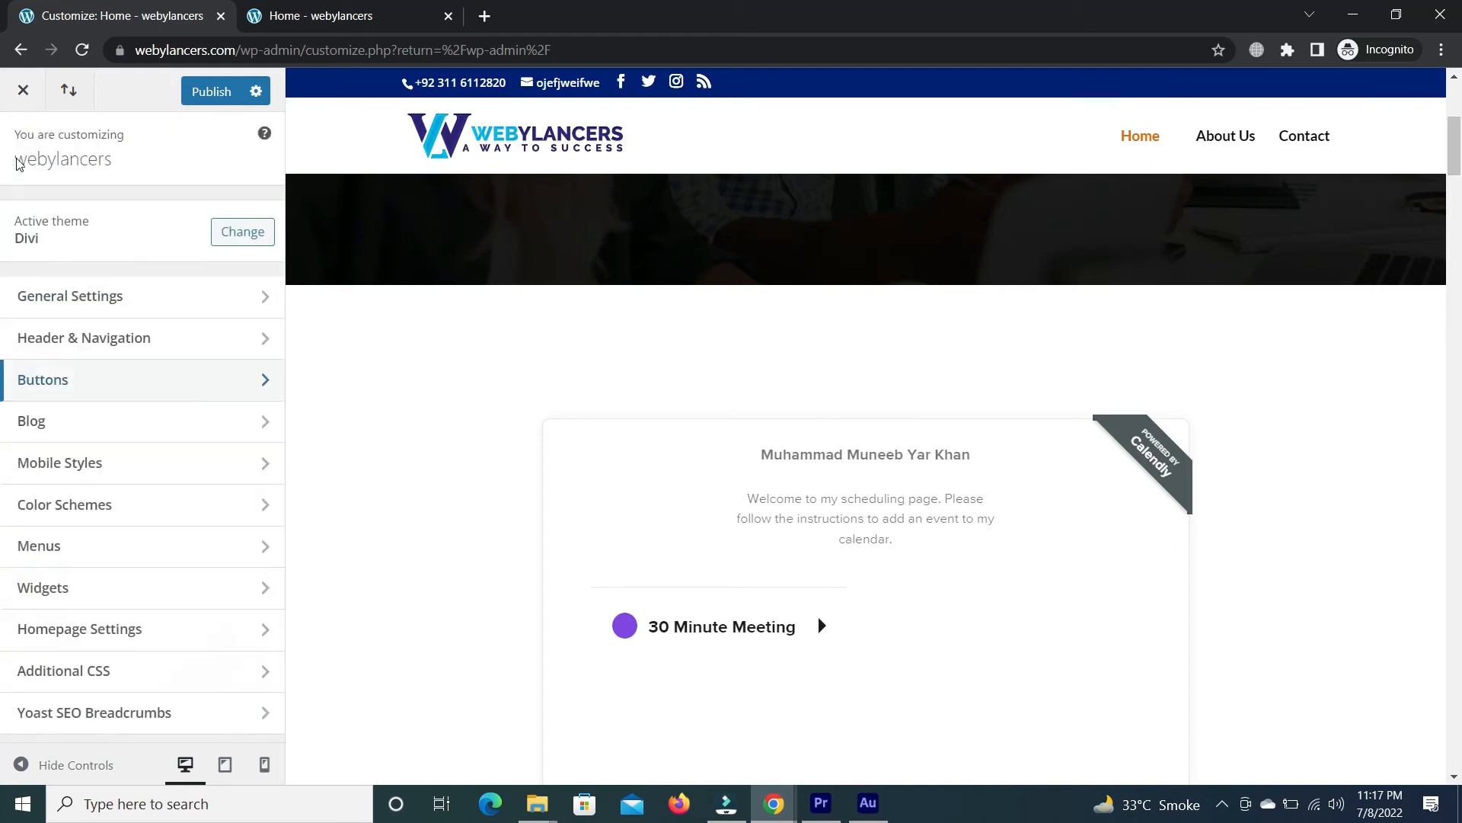
Look through the Blog section's Post settings for meta and header text and return to the main customizer list.
{"action": "left_click", "coordinate": [75, 419]}
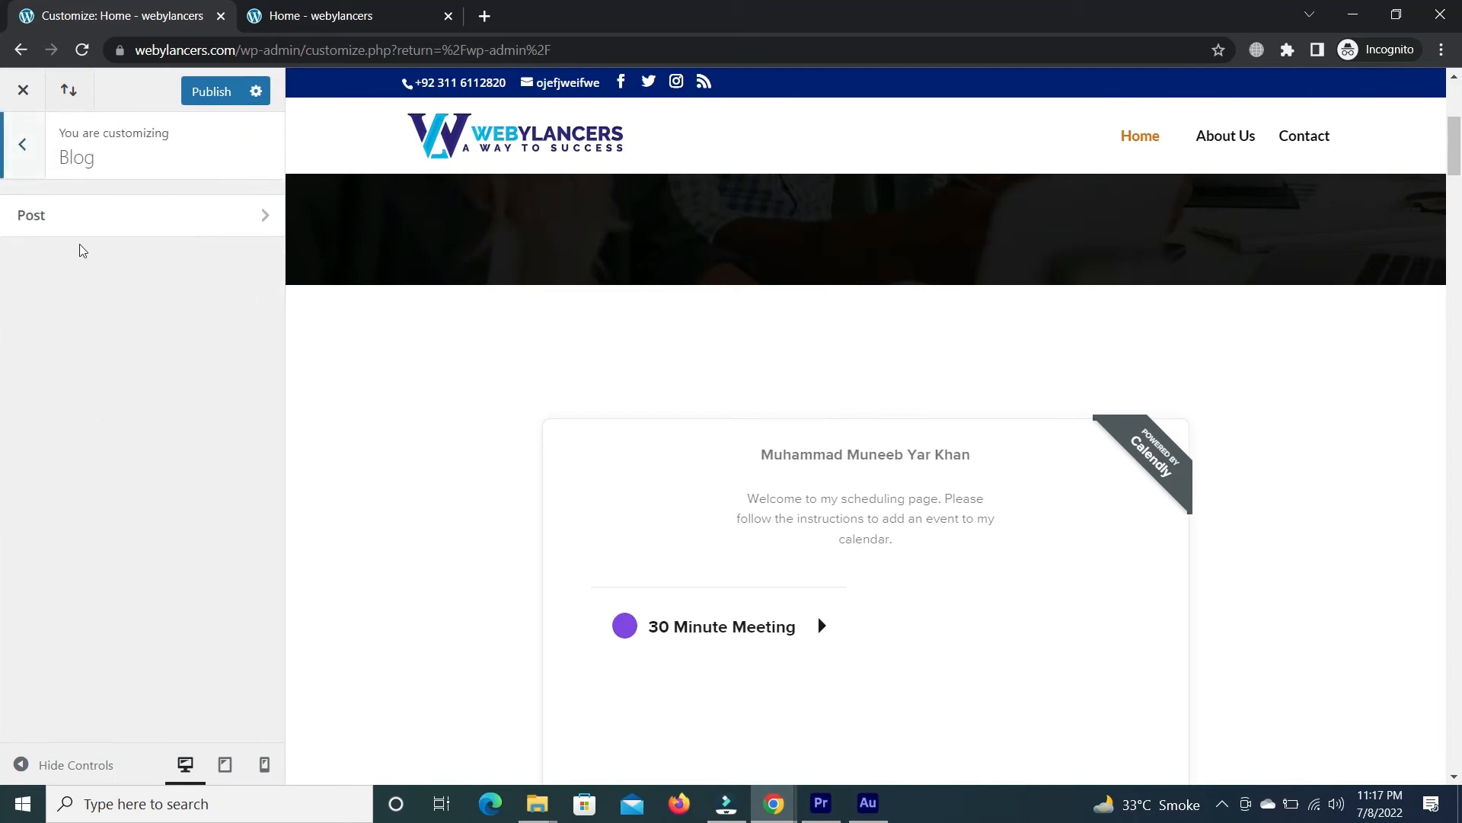
{"action": "left_click", "coordinate": [81, 225]}
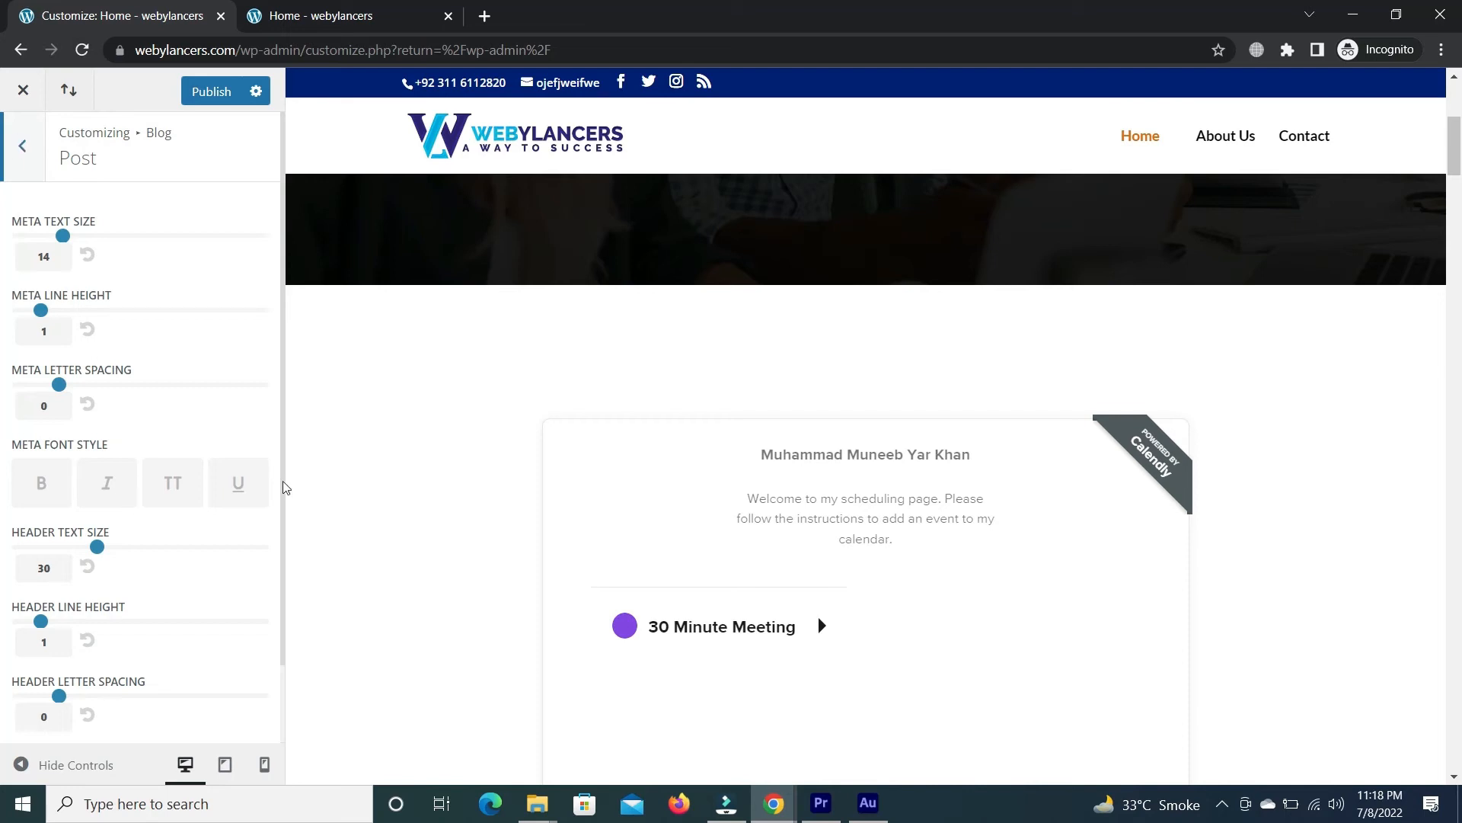
{"action": "scroll", "coordinate": [283, 483], "scroll_direction": "down", "scroll_amount": 2}
{"action": "scroll", "coordinate": [288, 435], "scroll_direction": "up", "scroll_amount": 2}
{"action": "left_click", "coordinate": [22, 160]}
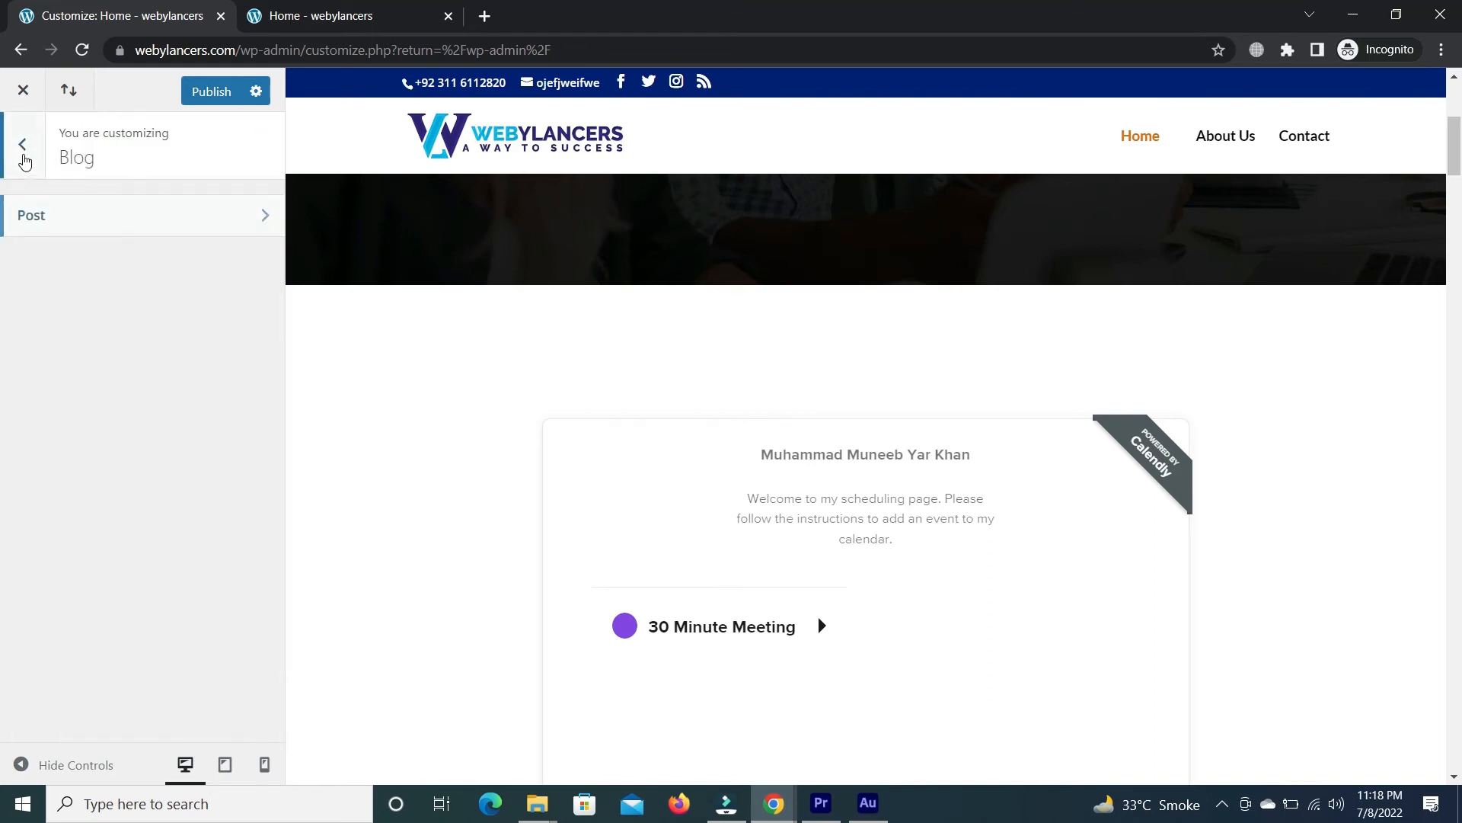
{"action": "left_click", "coordinate": [22, 154]}
View the Tablet, Phone and Mobile Menu settings under Mobile Styles, check the mobile header in the preview and return to the main list.
{"action": "left_click", "coordinate": [96, 467]}
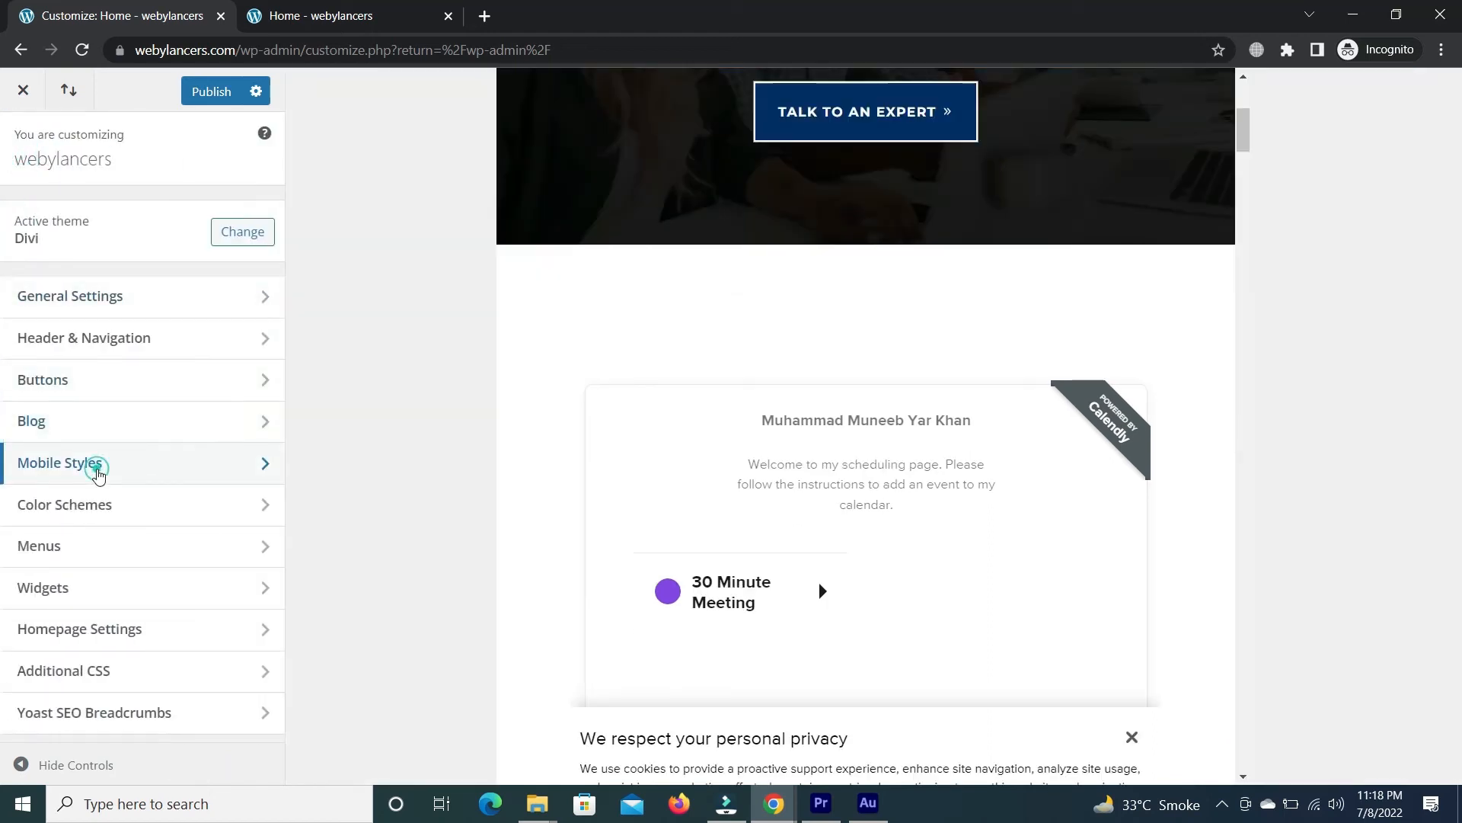
{"action": "left_click", "coordinate": [106, 215]}
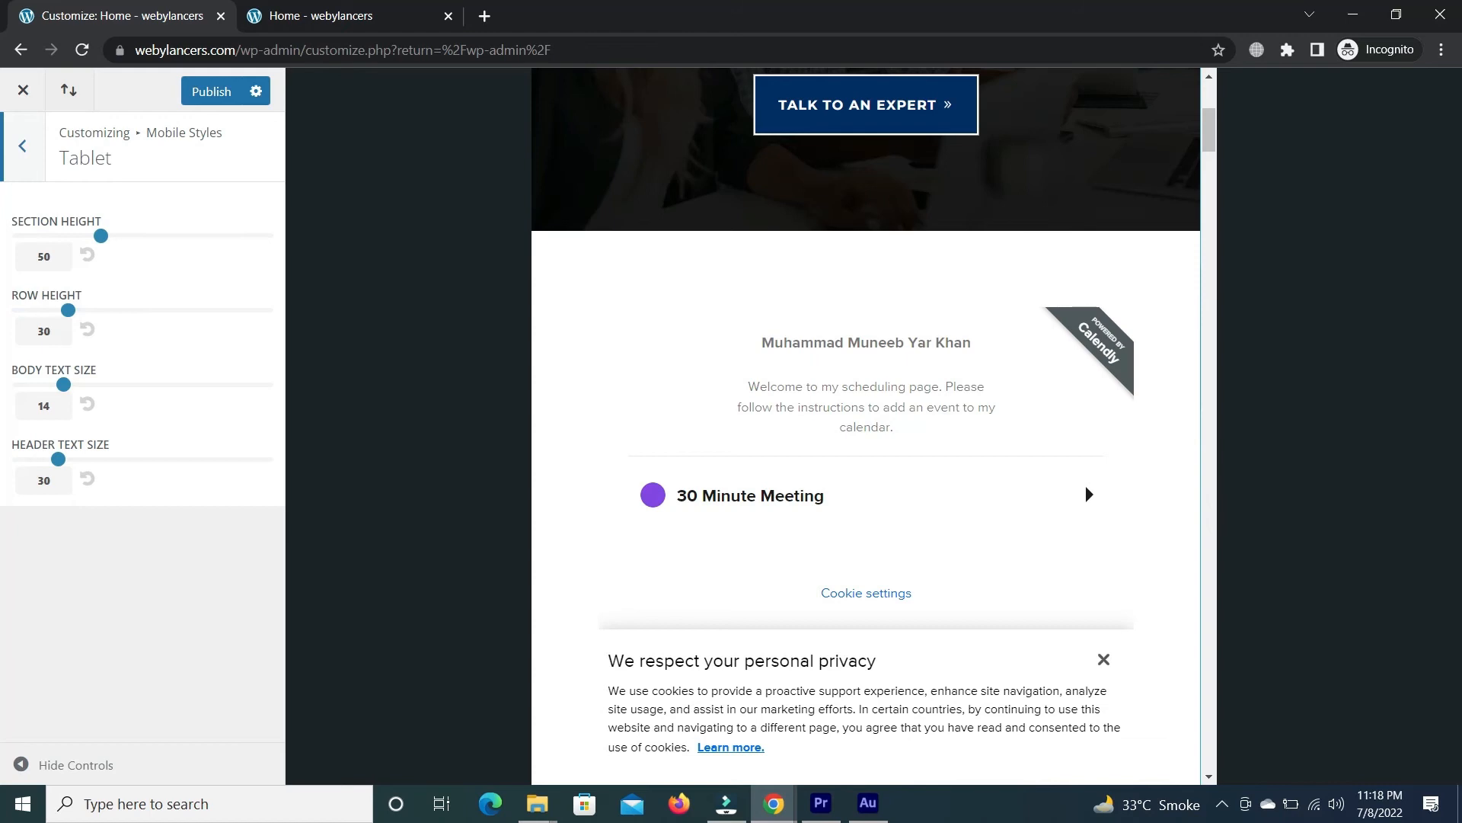
{"action": "left_click", "coordinate": [22, 146]}
{"action": "left_click", "coordinate": [45, 264]}
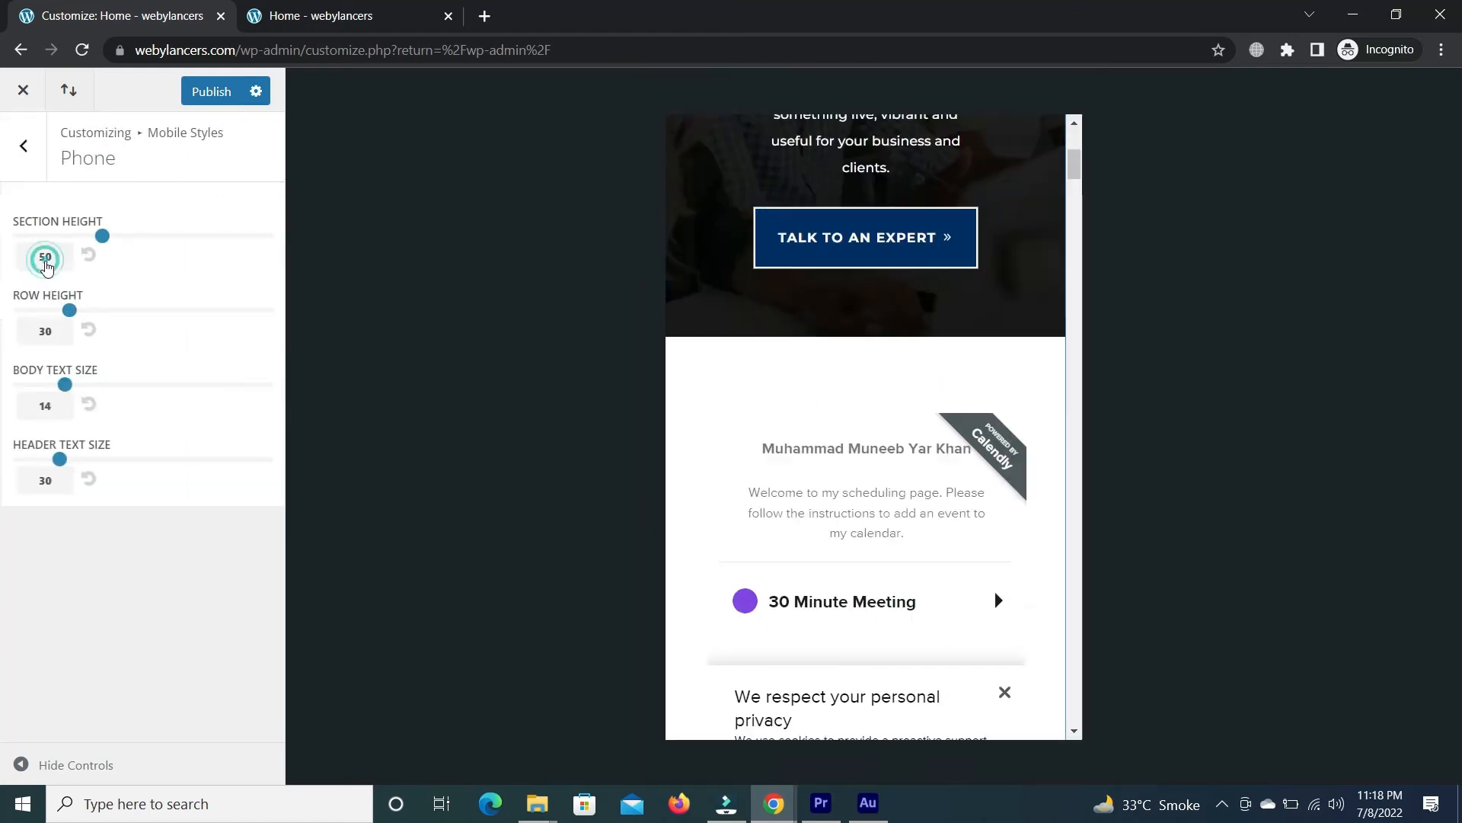
{"action": "left_click", "coordinate": [35, 167]}
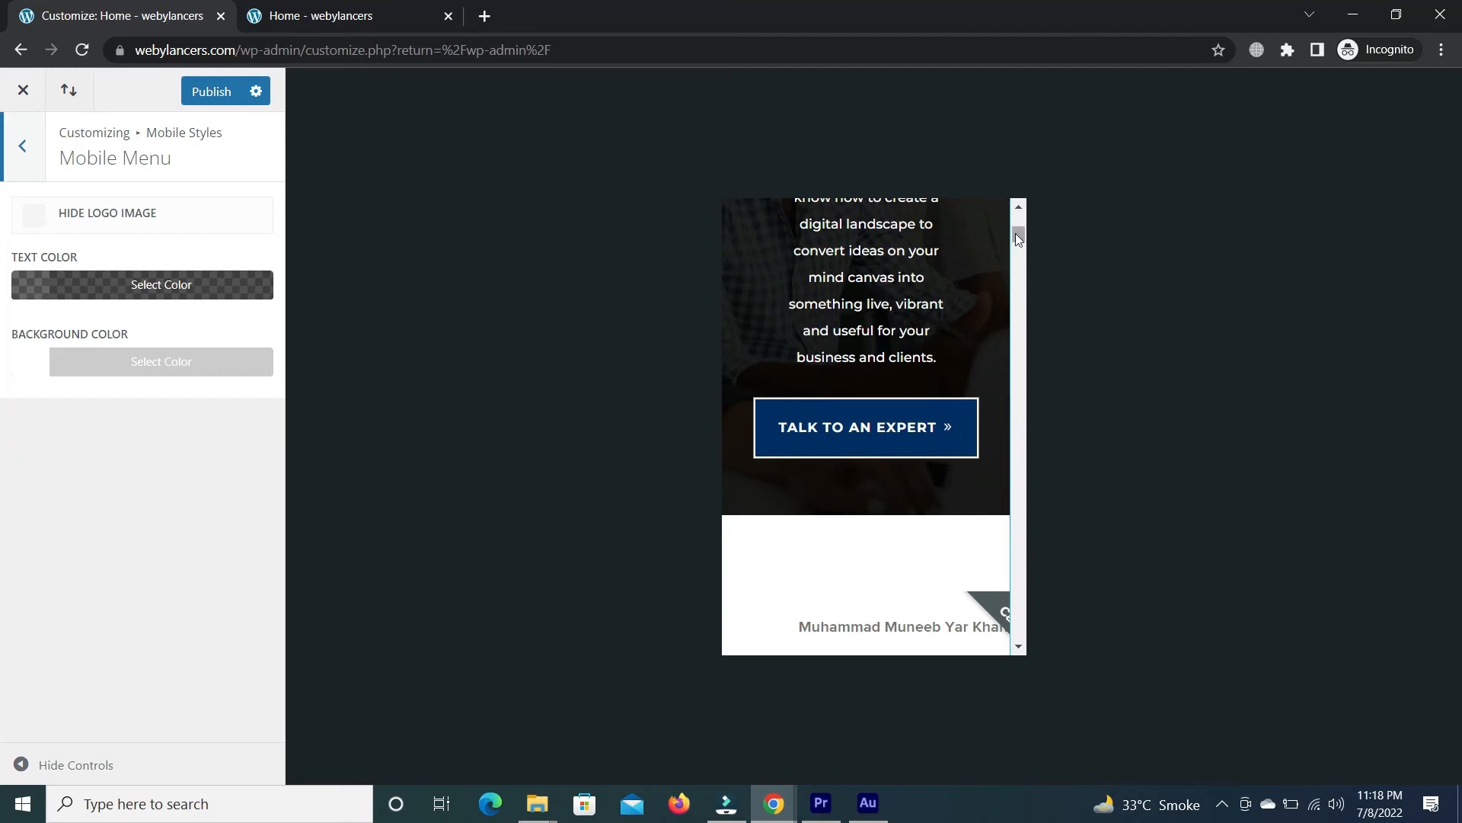
{"action": "left_click_drag", "start_coordinate": [1018, 238], "coordinate": [1021, 186]}
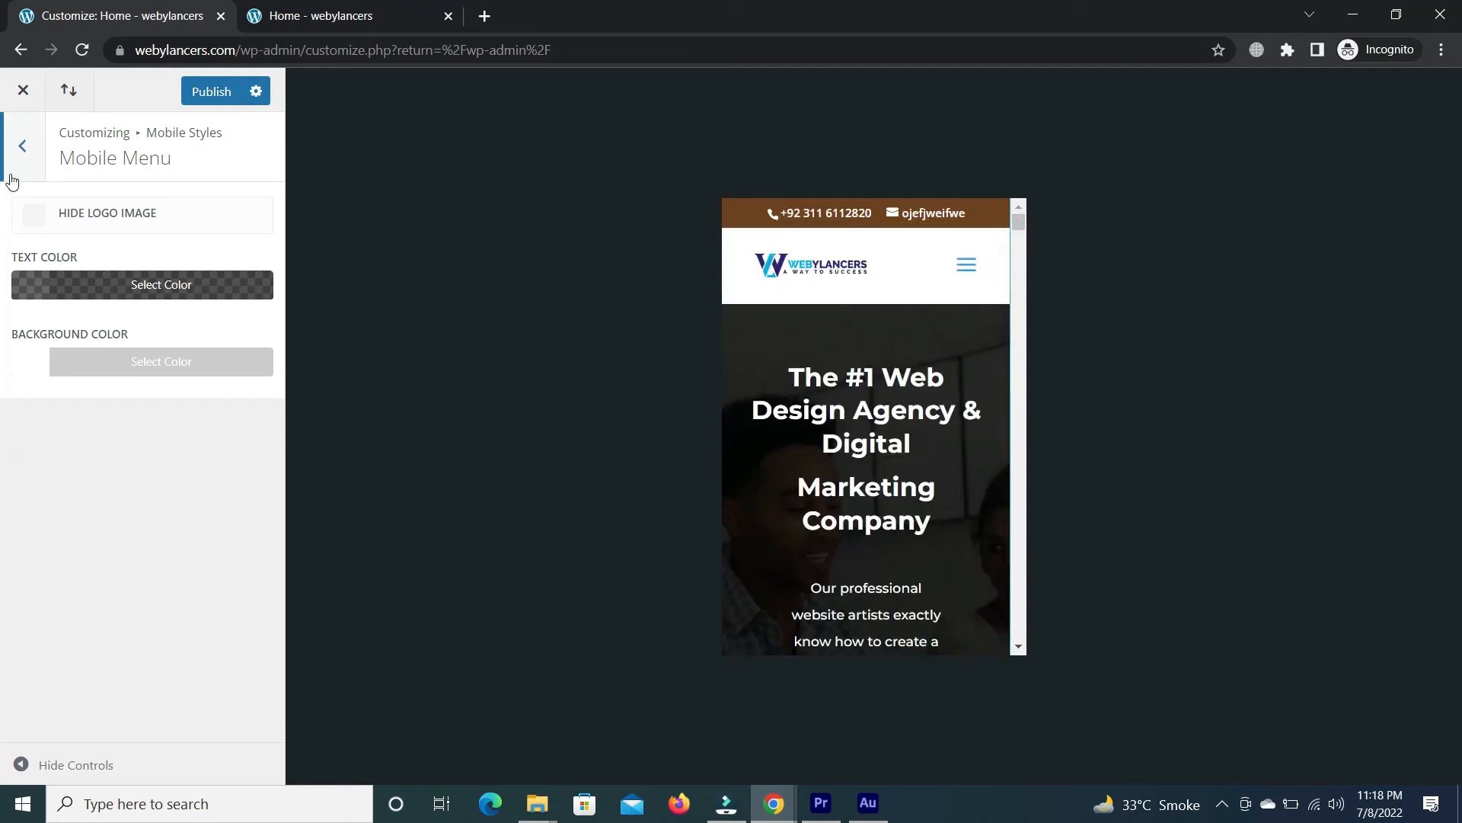
{"action": "left_click", "coordinate": [18, 146]}
{"action": "left_click", "coordinate": [18, 148]}
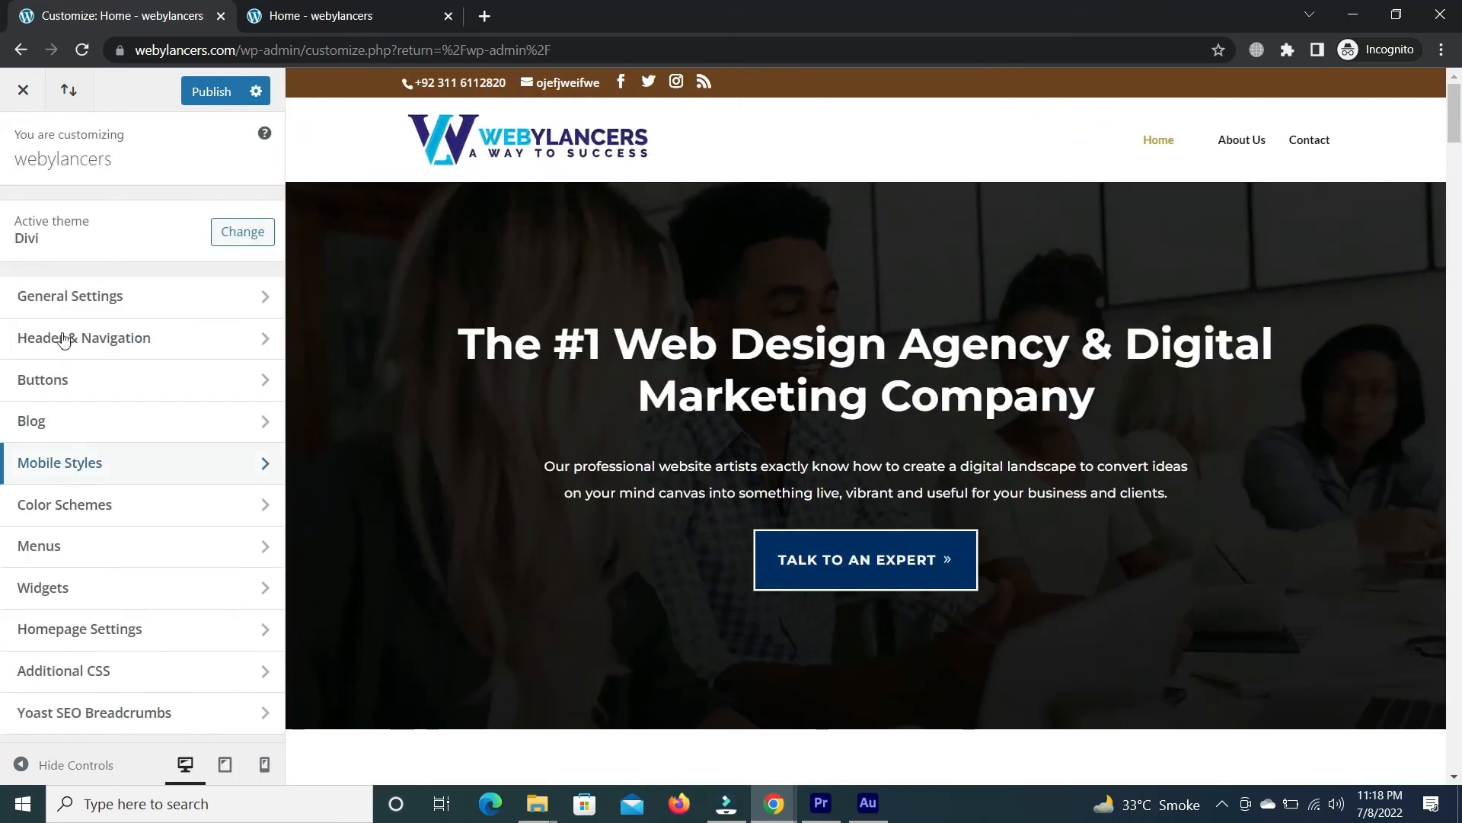
Preview other color schemes such as Green and Orange, set the scheme back to Default and return to the main customizer list.
{"action": "left_click", "coordinate": [59, 504]}
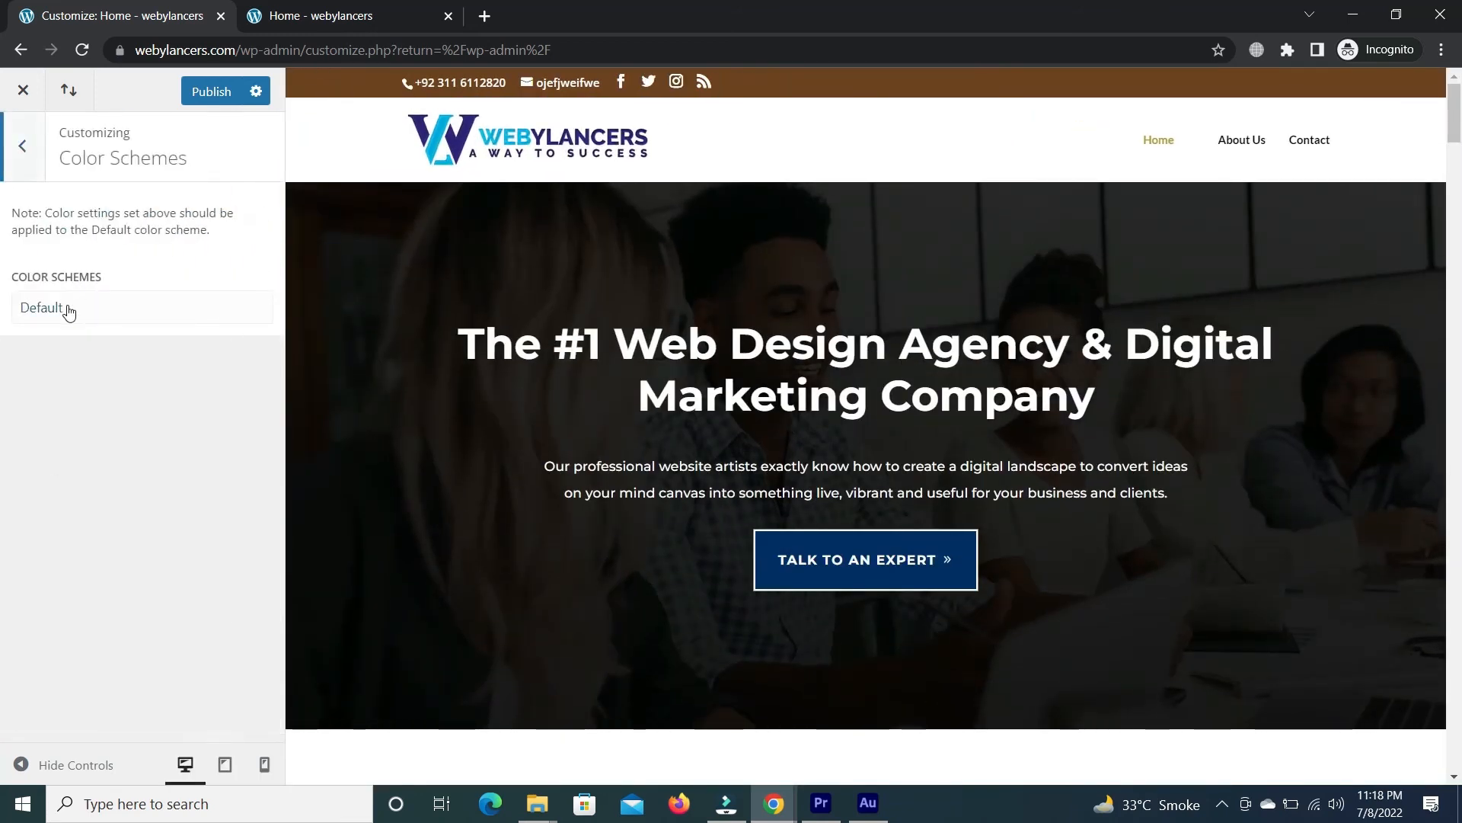
{"action": "left_click", "coordinate": [68, 308]}
{"action": "left_click", "coordinate": [77, 354]}
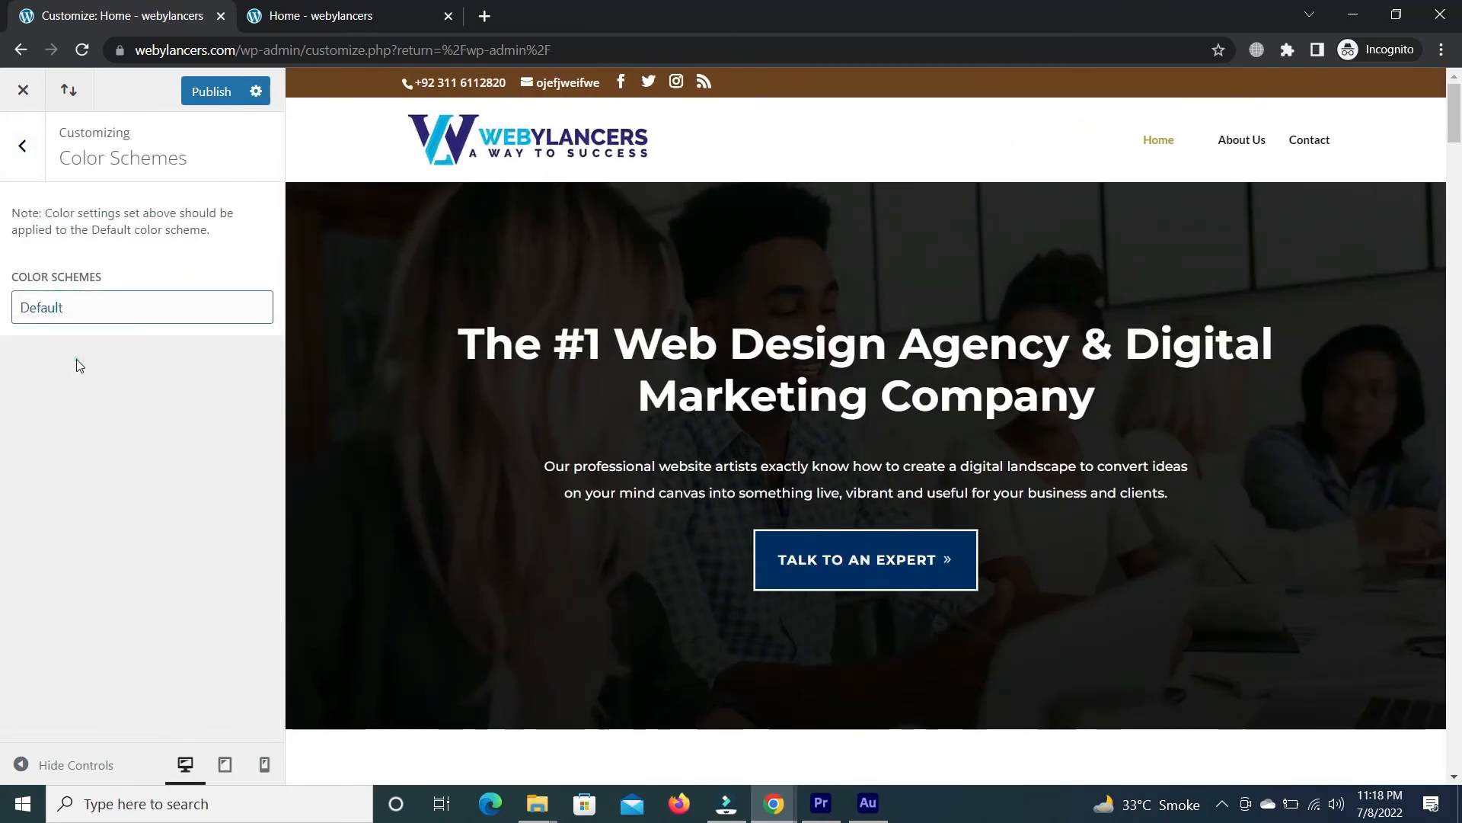
{"action": "left_click", "coordinate": [84, 309]}
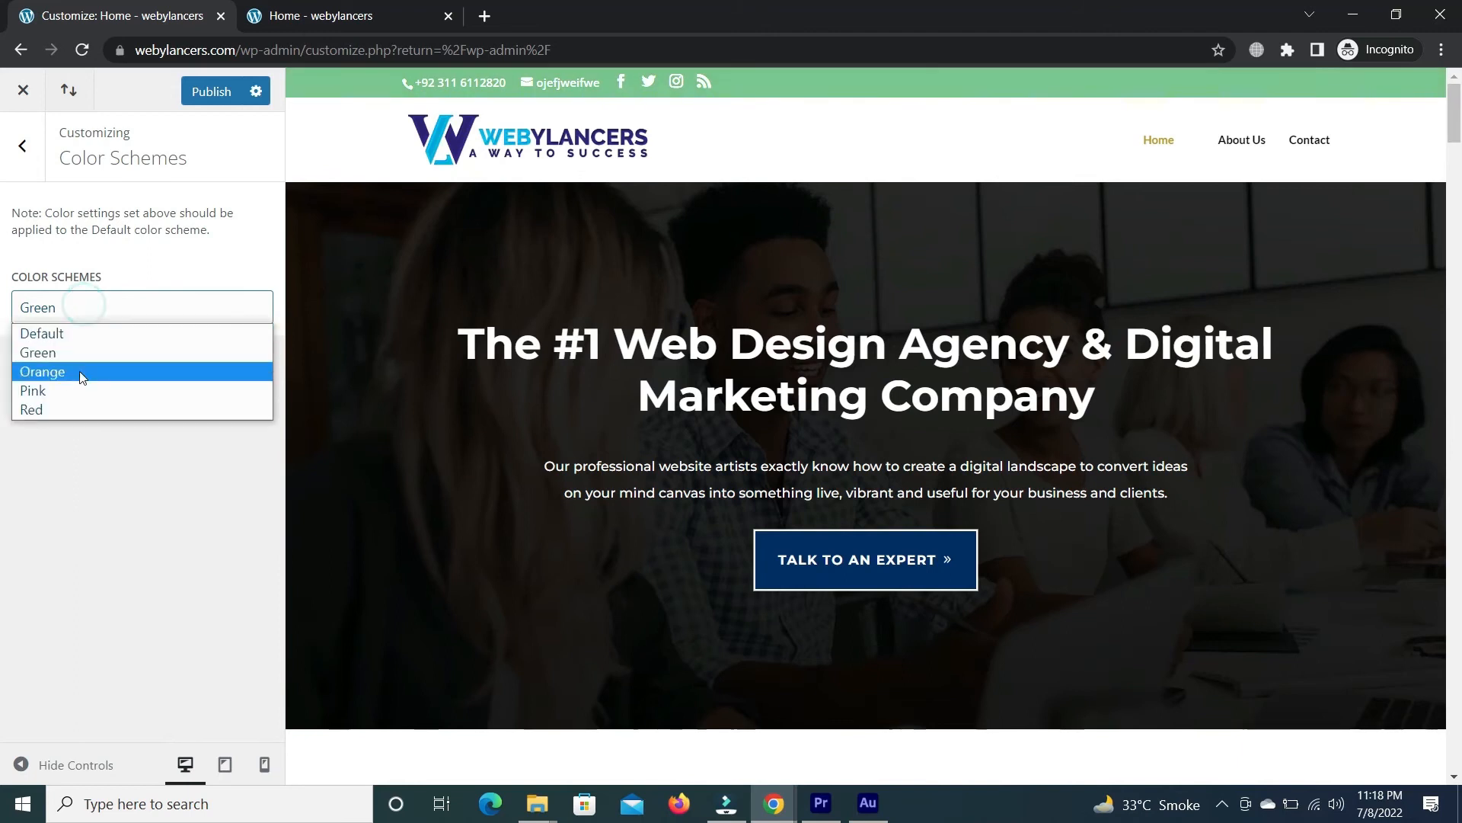
{"action": "left_click", "coordinate": [81, 372]}
{"action": "left_click", "coordinate": [87, 316]}
{"action": "left_click", "coordinate": [87, 320]}
{"action": "left_click", "coordinate": [84, 316]}
{"action": "left_click", "coordinate": [68, 335]}
{"action": "left_click", "coordinate": [22, 146]}
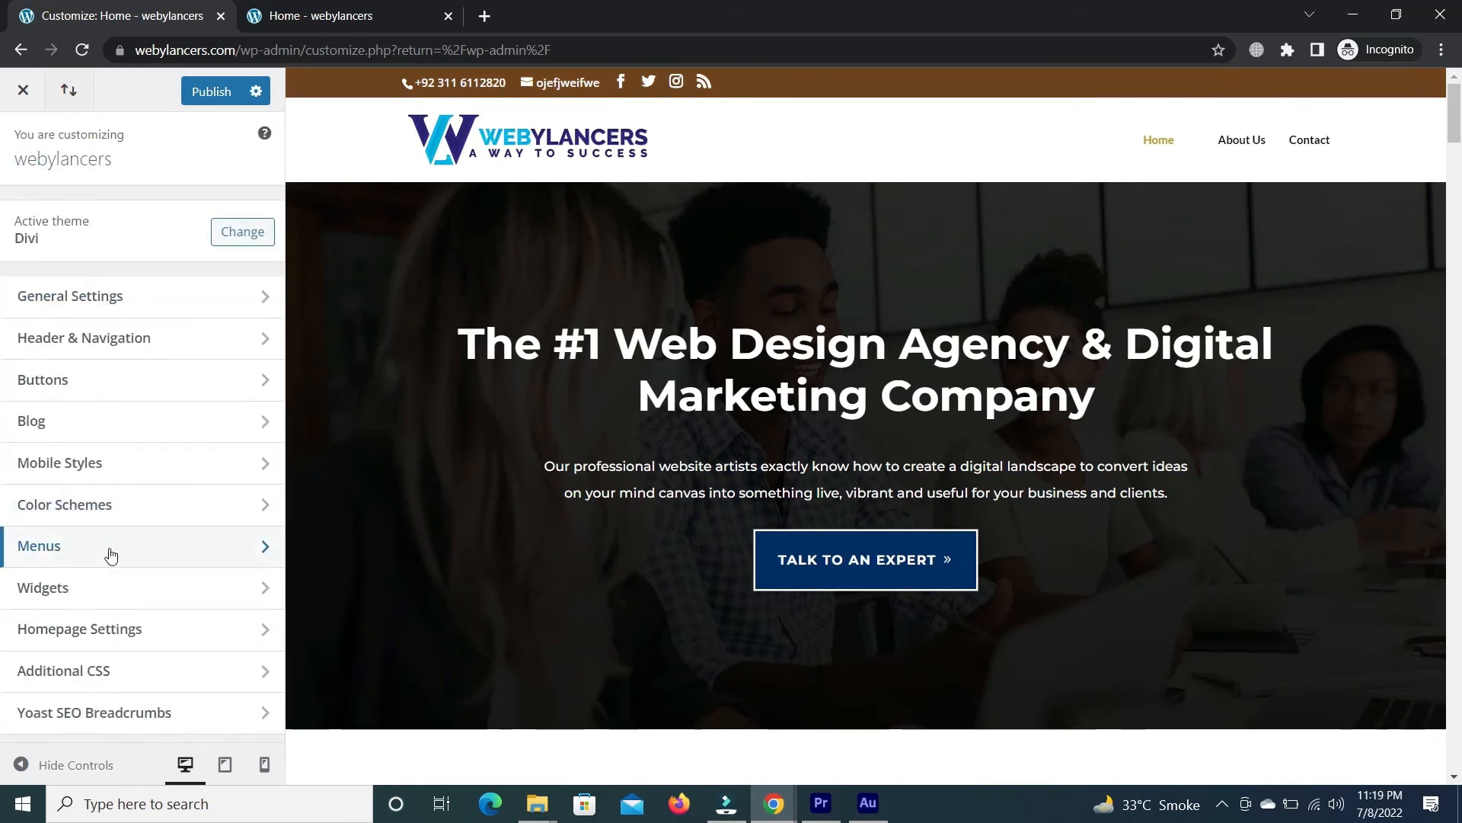
Assign the Main Menu to the Secondary Menu location as well and return to the Menus list.
{"action": "left_click", "coordinate": [111, 555]}
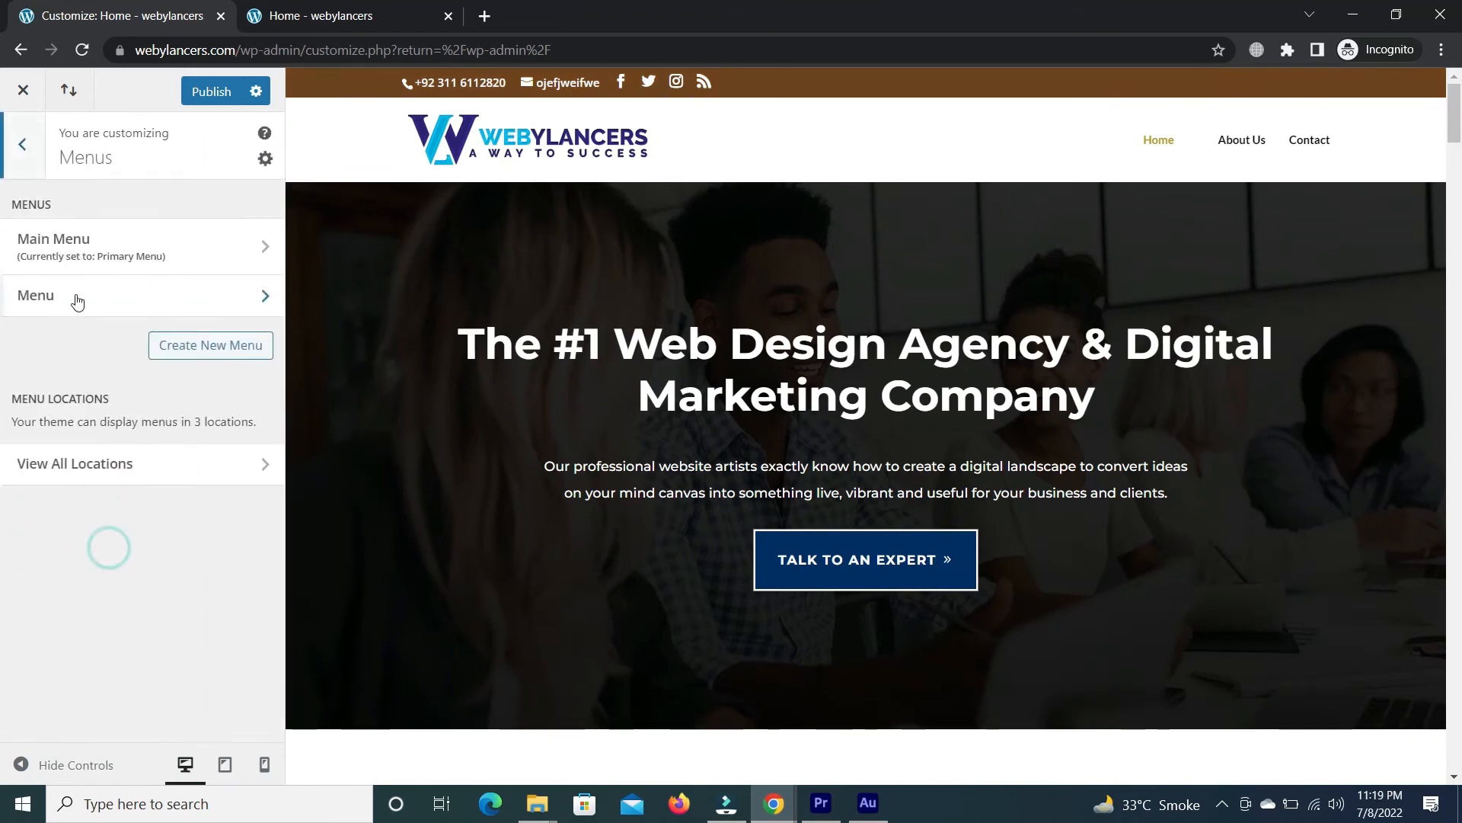
{"action": "left_click", "coordinate": [92, 267]}
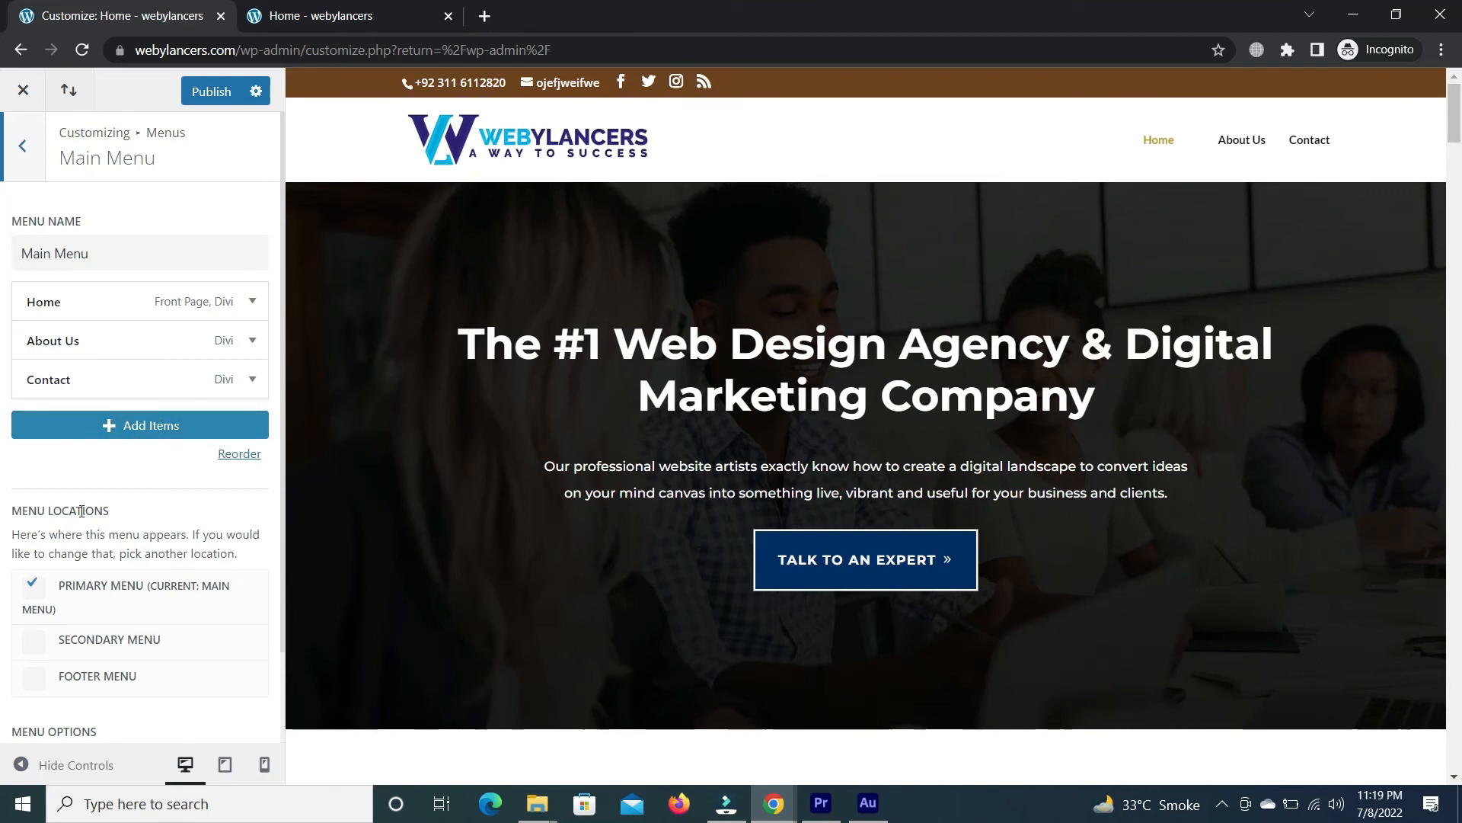
{"action": "left_click", "coordinate": [33, 641]}
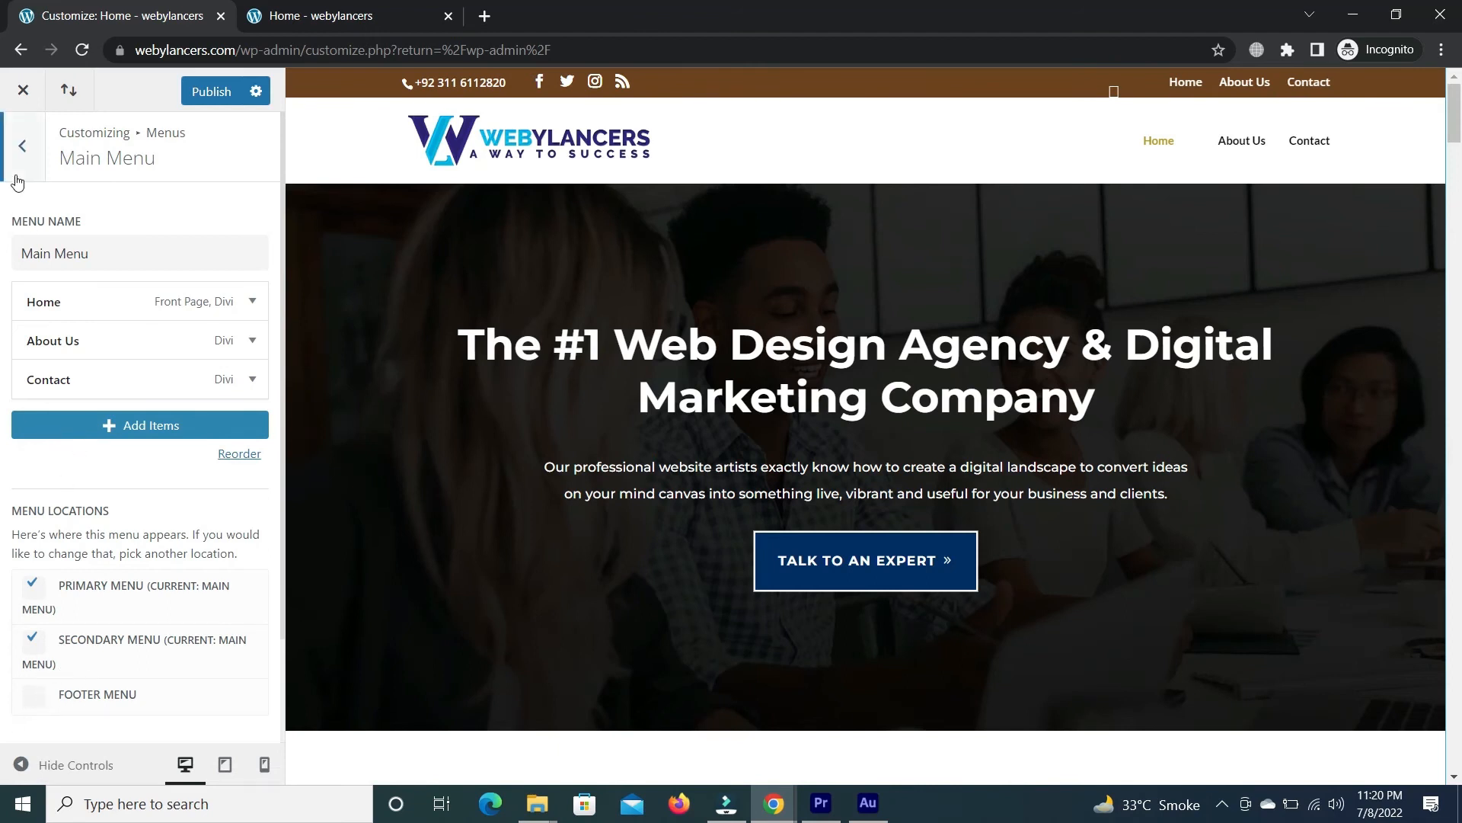
{"action": "left_click", "coordinate": [22, 146]}
View the settings of the menu named Menu and the menus assigned to each theme location.
{"action": "left_click", "coordinate": [76, 308]}
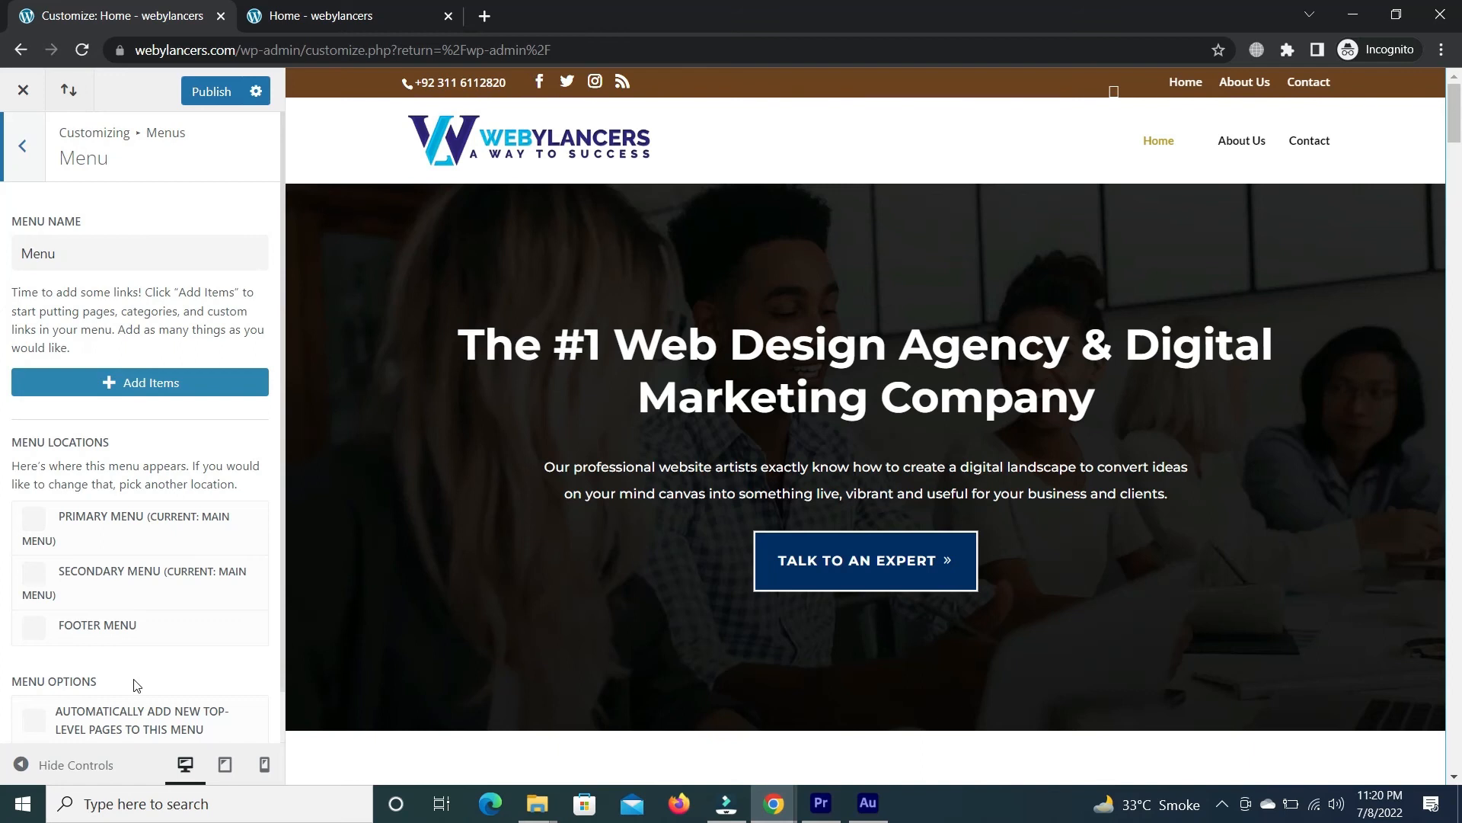
{"action": "left_click", "coordinate": [22, 146]}
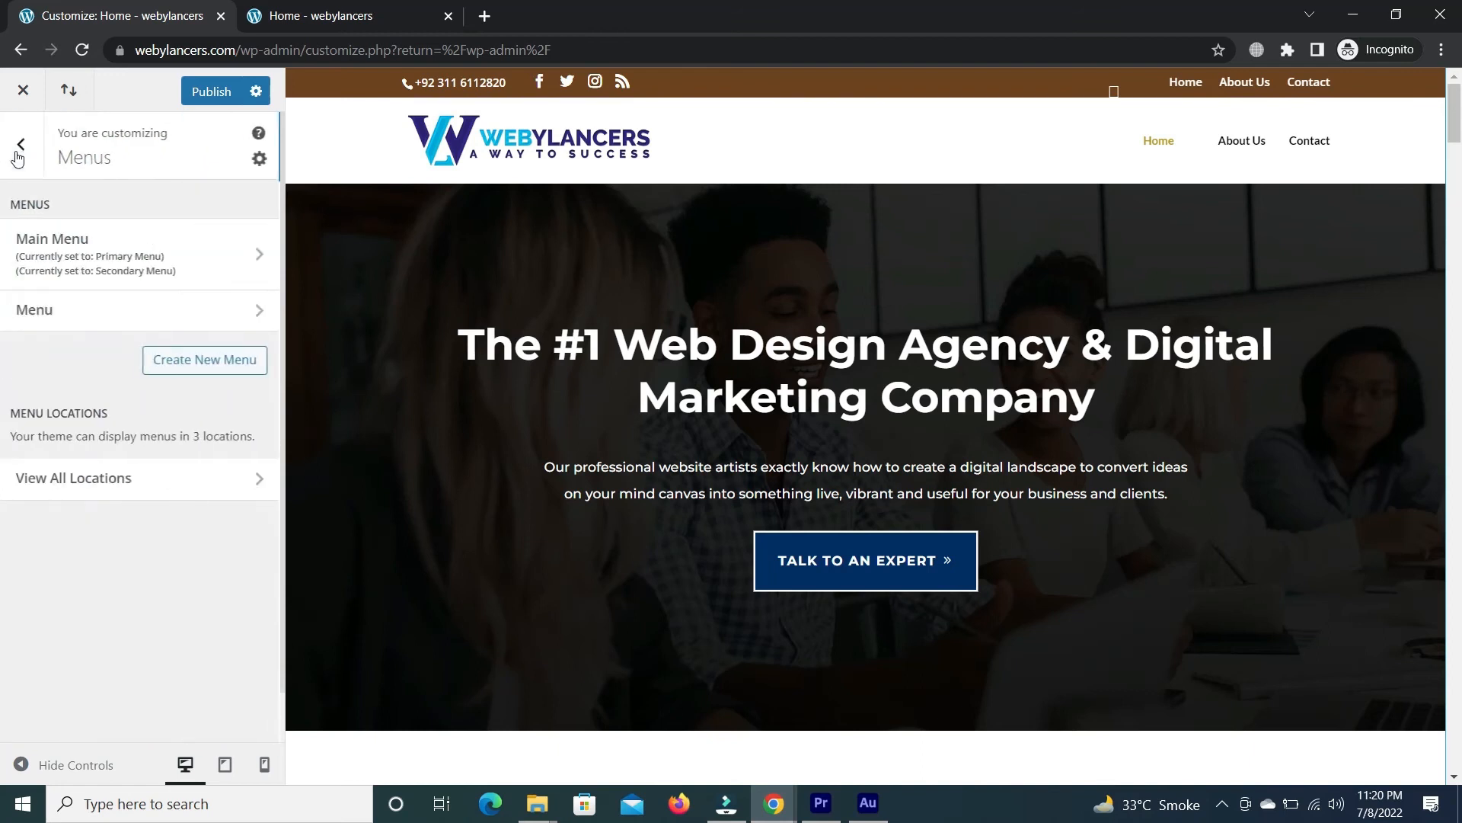
{"action": "left_click", "coordinate": [131, 478]}
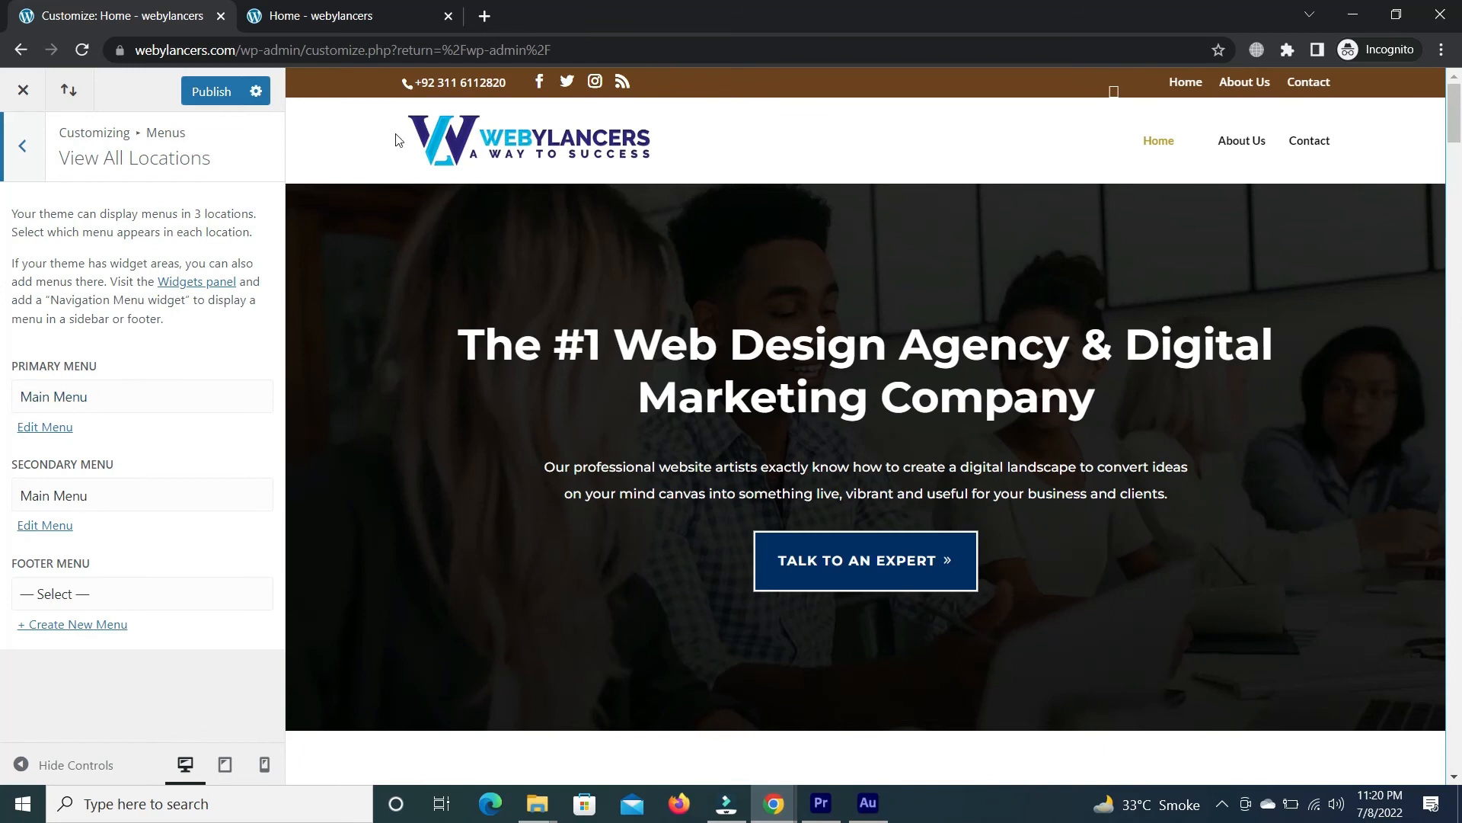
View the menus available for the Secondary Menu and Footer Menu locations without changing either assignment.
{"action": "left_click", "coordinate": [76, 498]}
{"action": "left_click", "coordinate": [76, 498]}
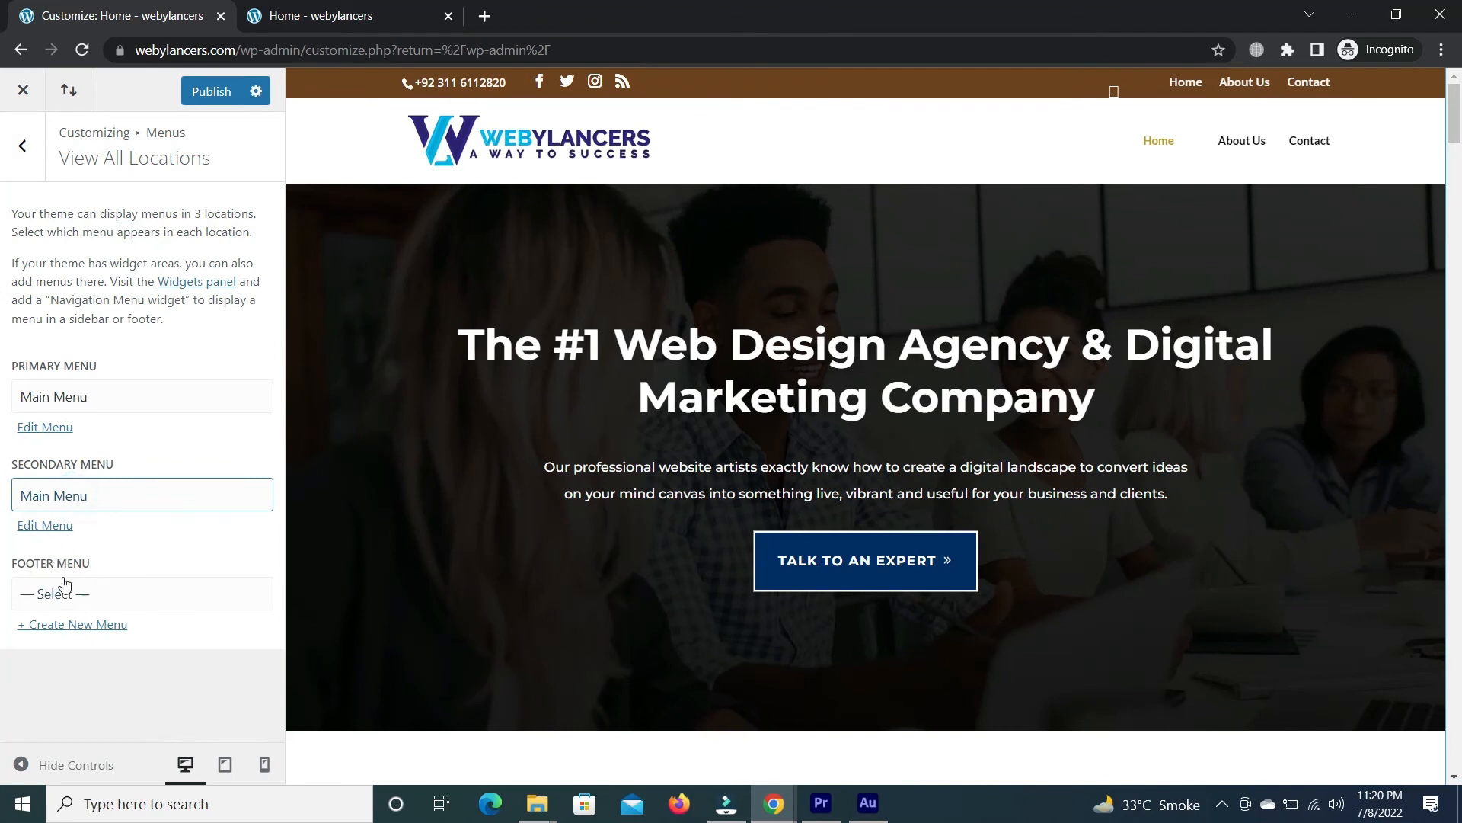
{"action": "left_click", "coordinate": [77, 598]}
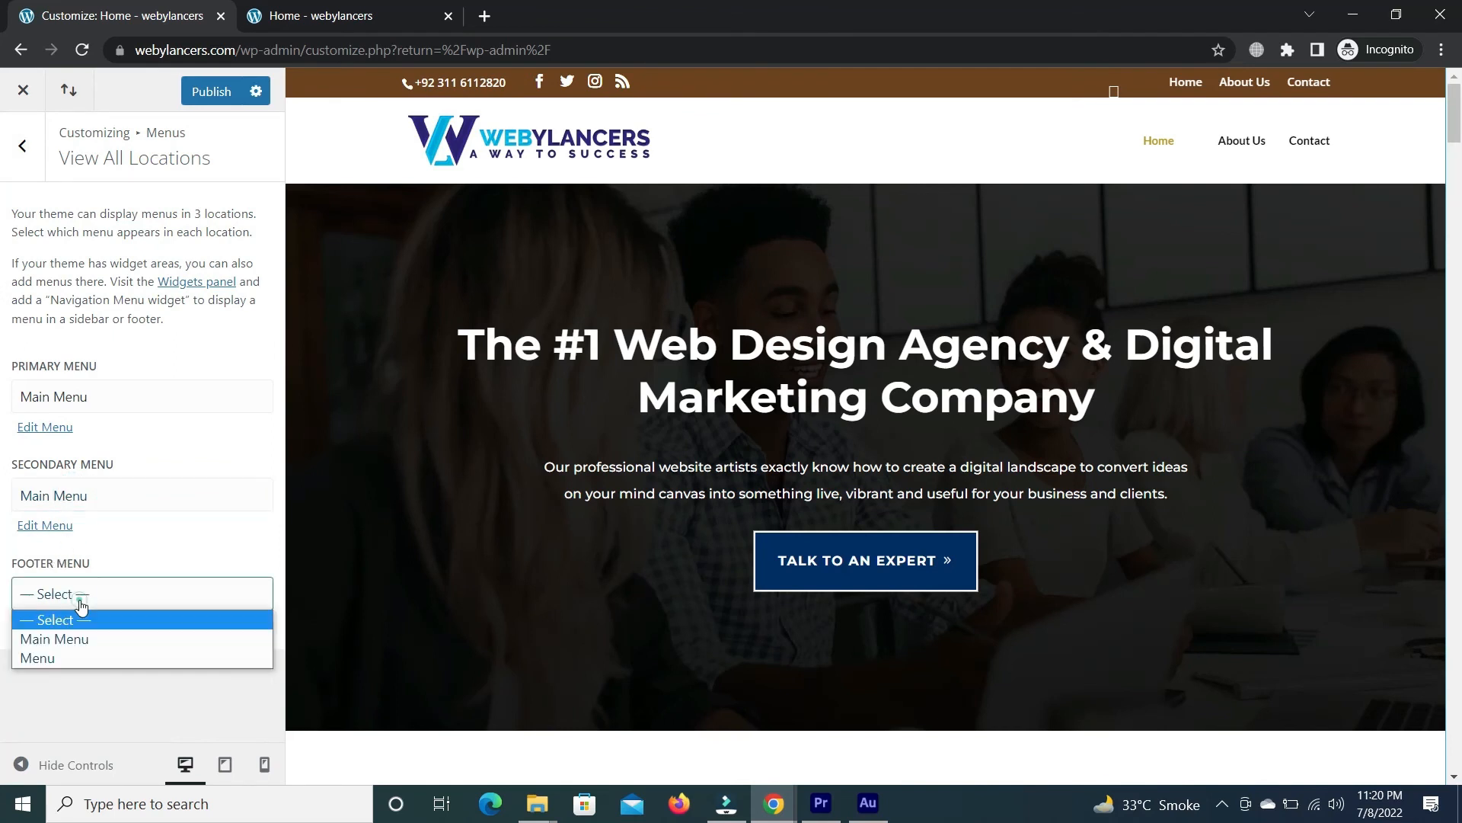
{"action": "left_click", "coordinate": [74, 594]}
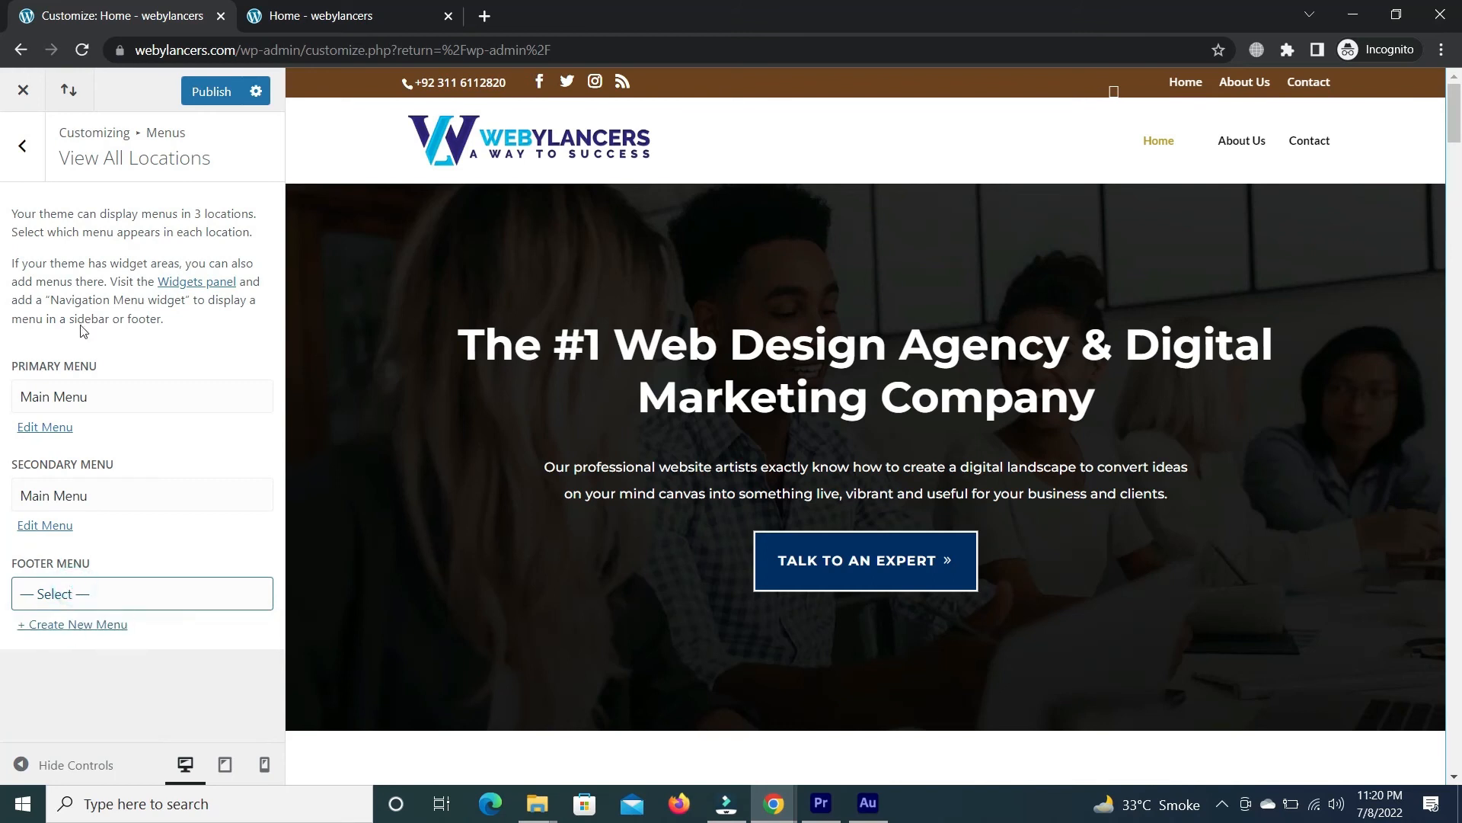
Return to the main customizer list, check the Widgets section and come back to the list.
{"action": "left_click", "coordinate": [16, 168]}
{"action": "left_click", "coordinate": [19, 146]}
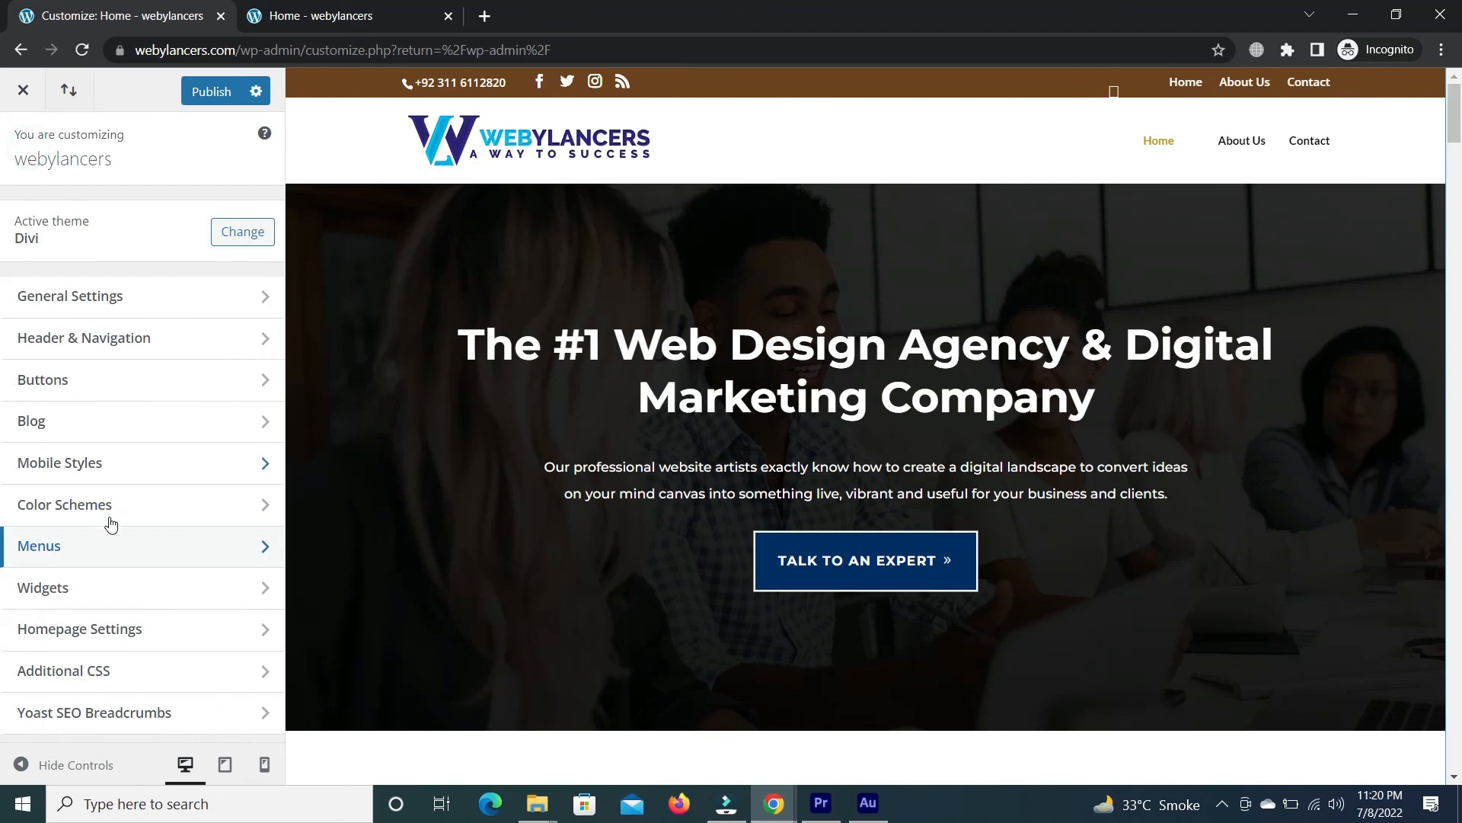
{"action": "left_click", "coordinate": [101, 589]}
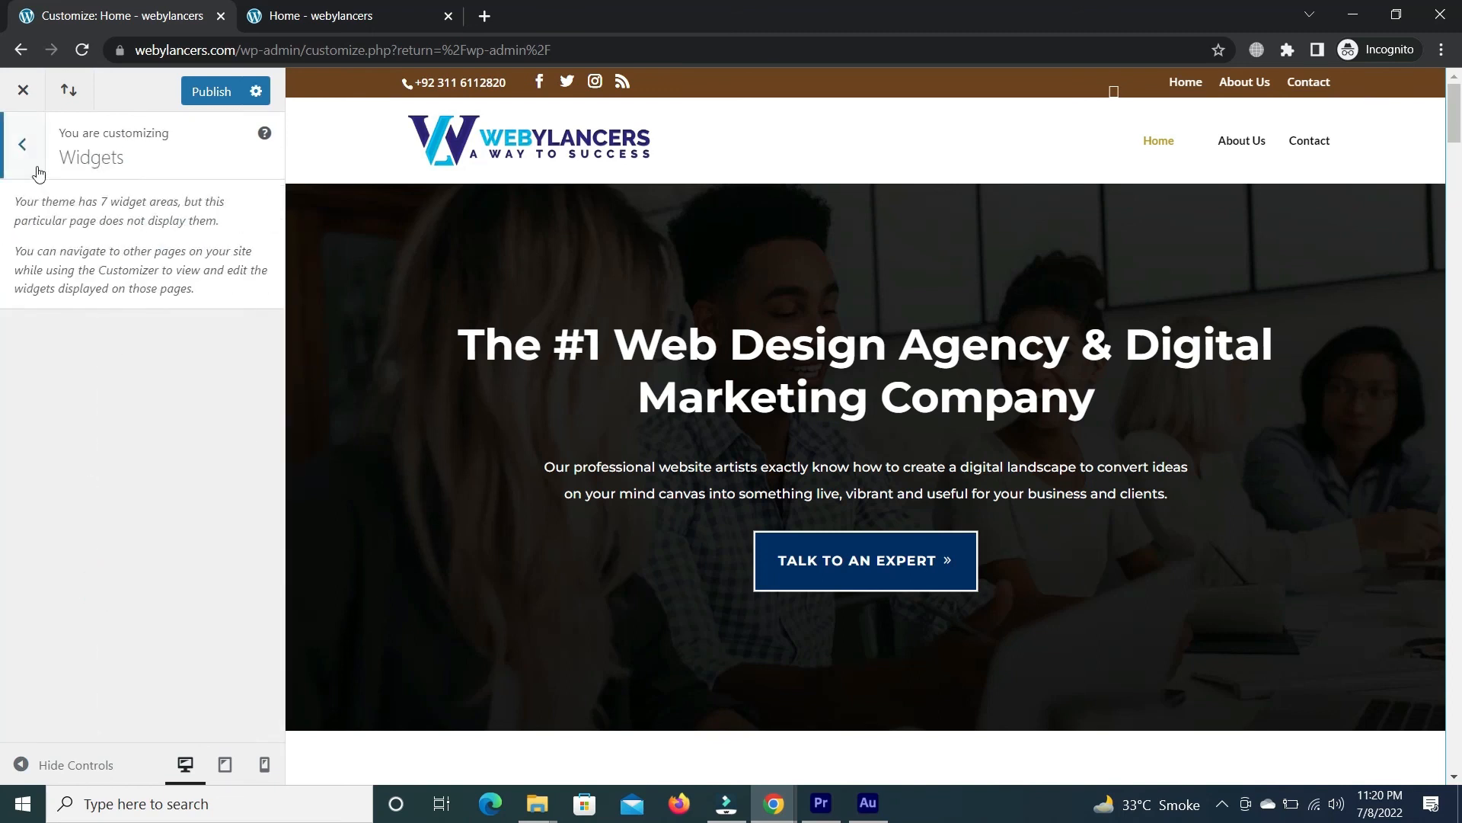
{"action": "left_click", "coordinate": [37, 169]}
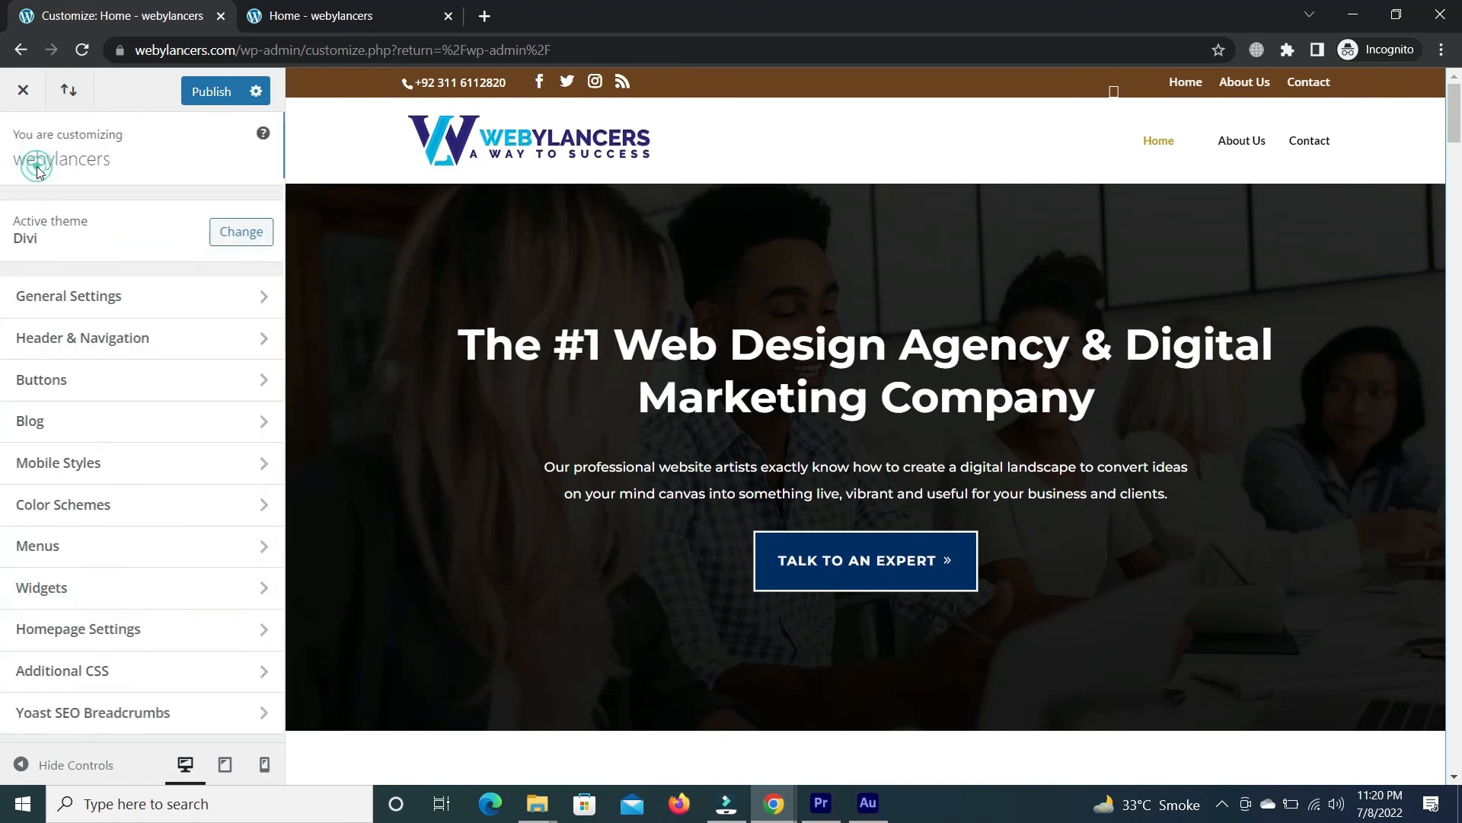
In Homepage Settings, try displaying Your latest posts, switch back to A static page and check the live site's browser tab.
{"action": "left_click", "coordinate": [79, 630]}
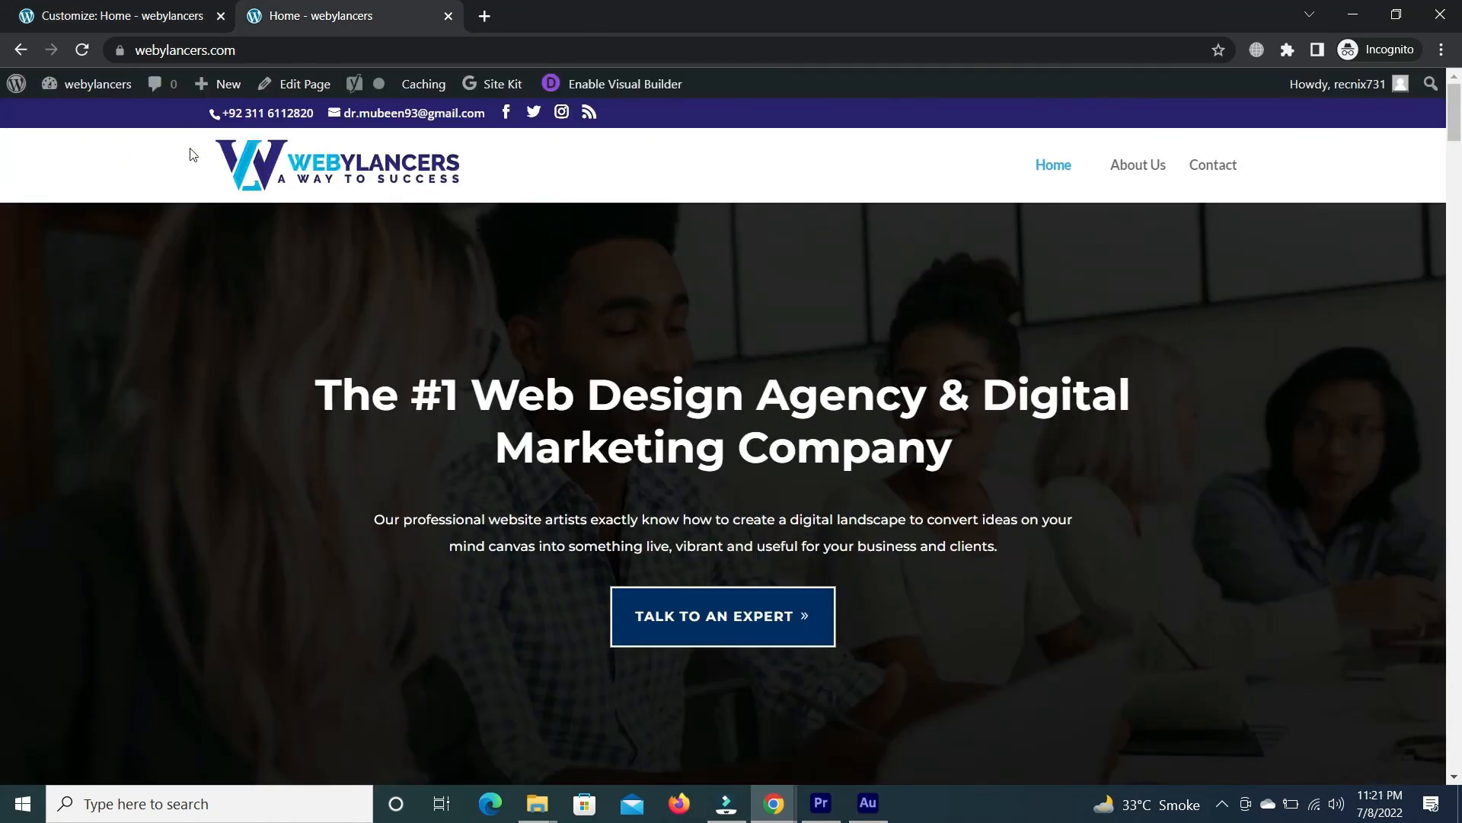
{"action": "left_click", "coordinate": [131, 15]}
{"action": "left_click", "coordinate": [20, 392]}
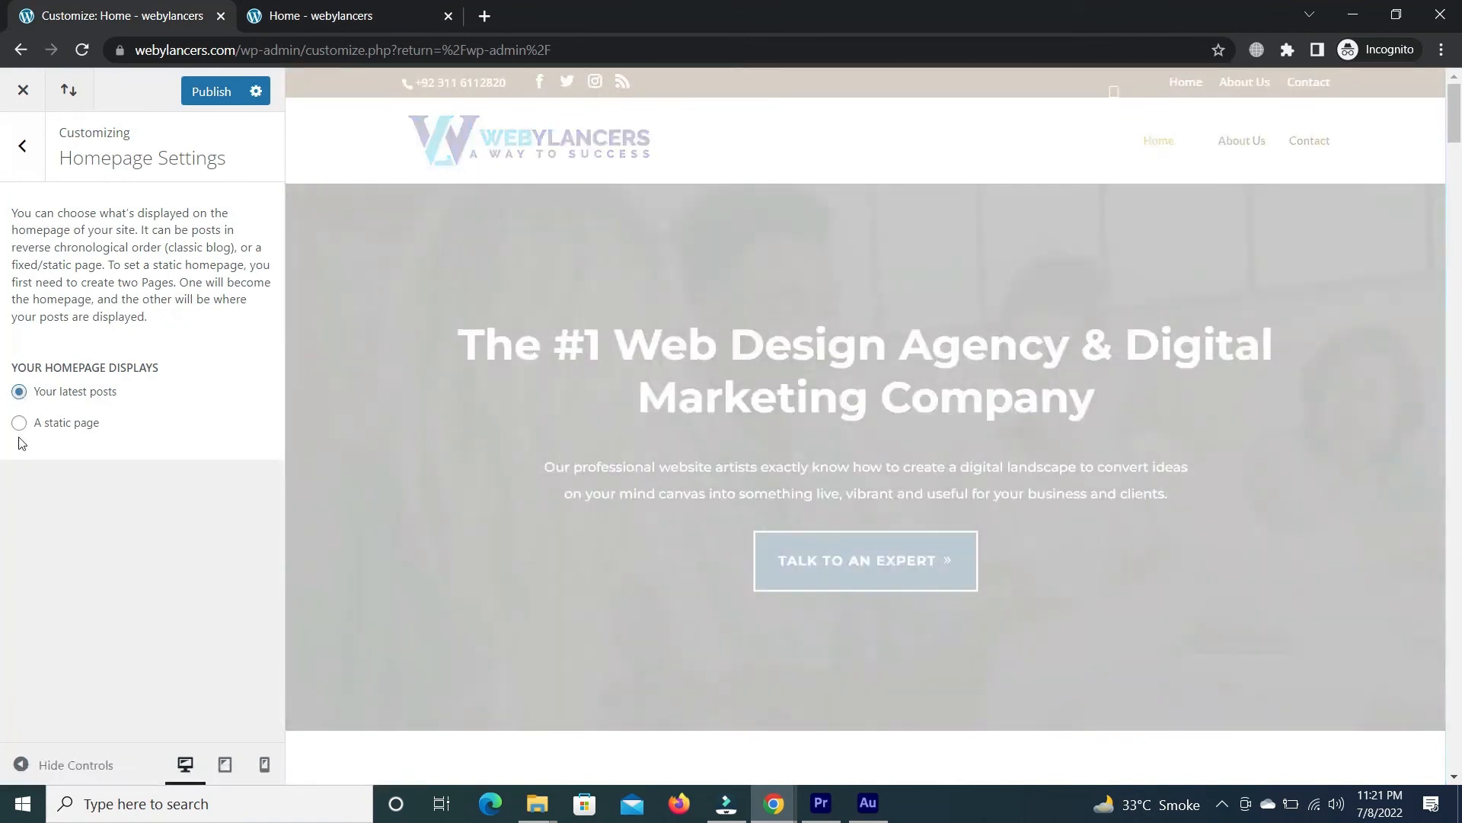
{"action": "left_click", "coordinate": [18, 427]}
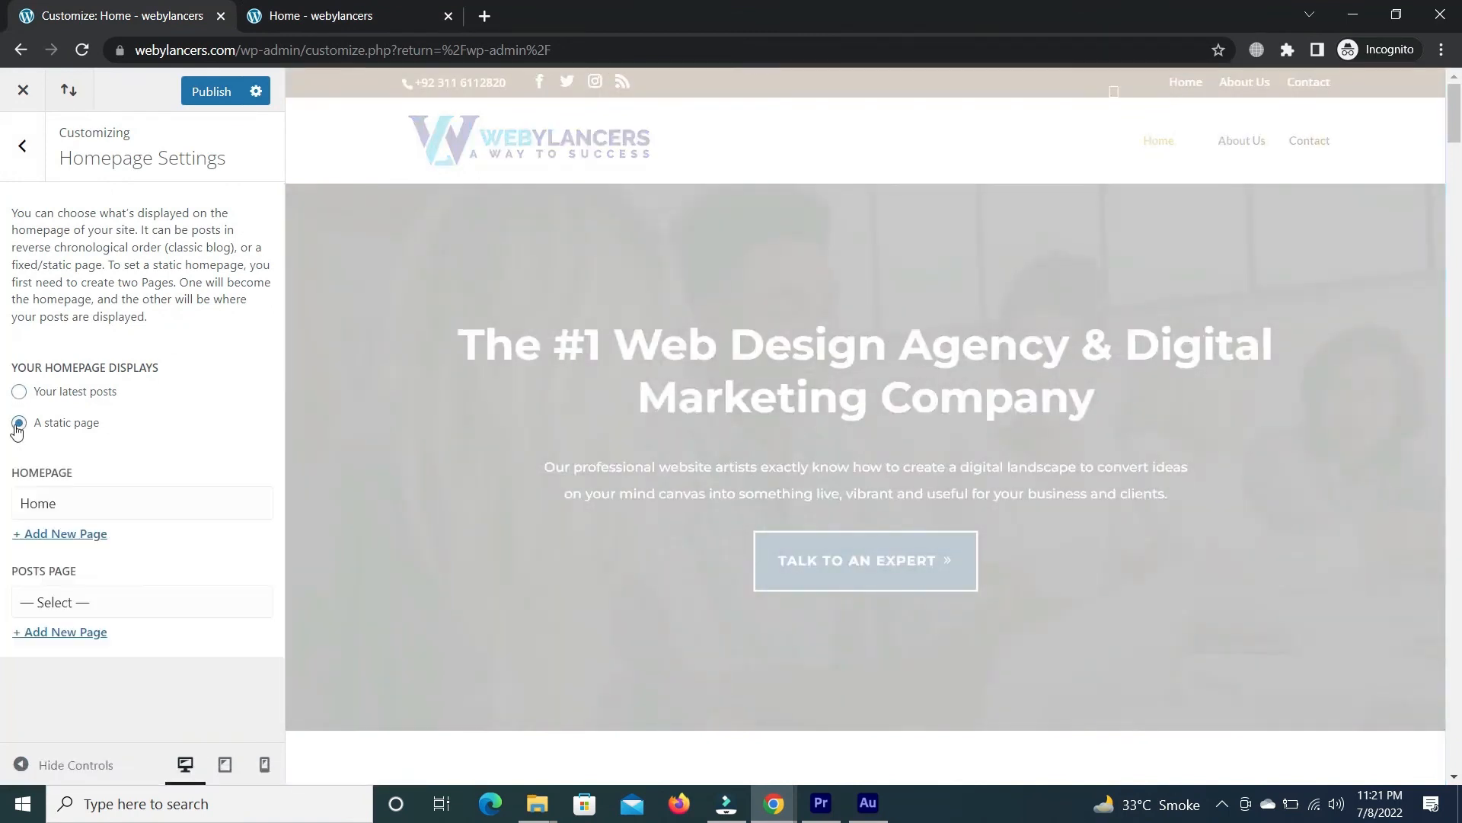
{"action": "left_click", "coordinate": [378, 9]}
{"action": "left_click", "coordinate": [99, 16]}
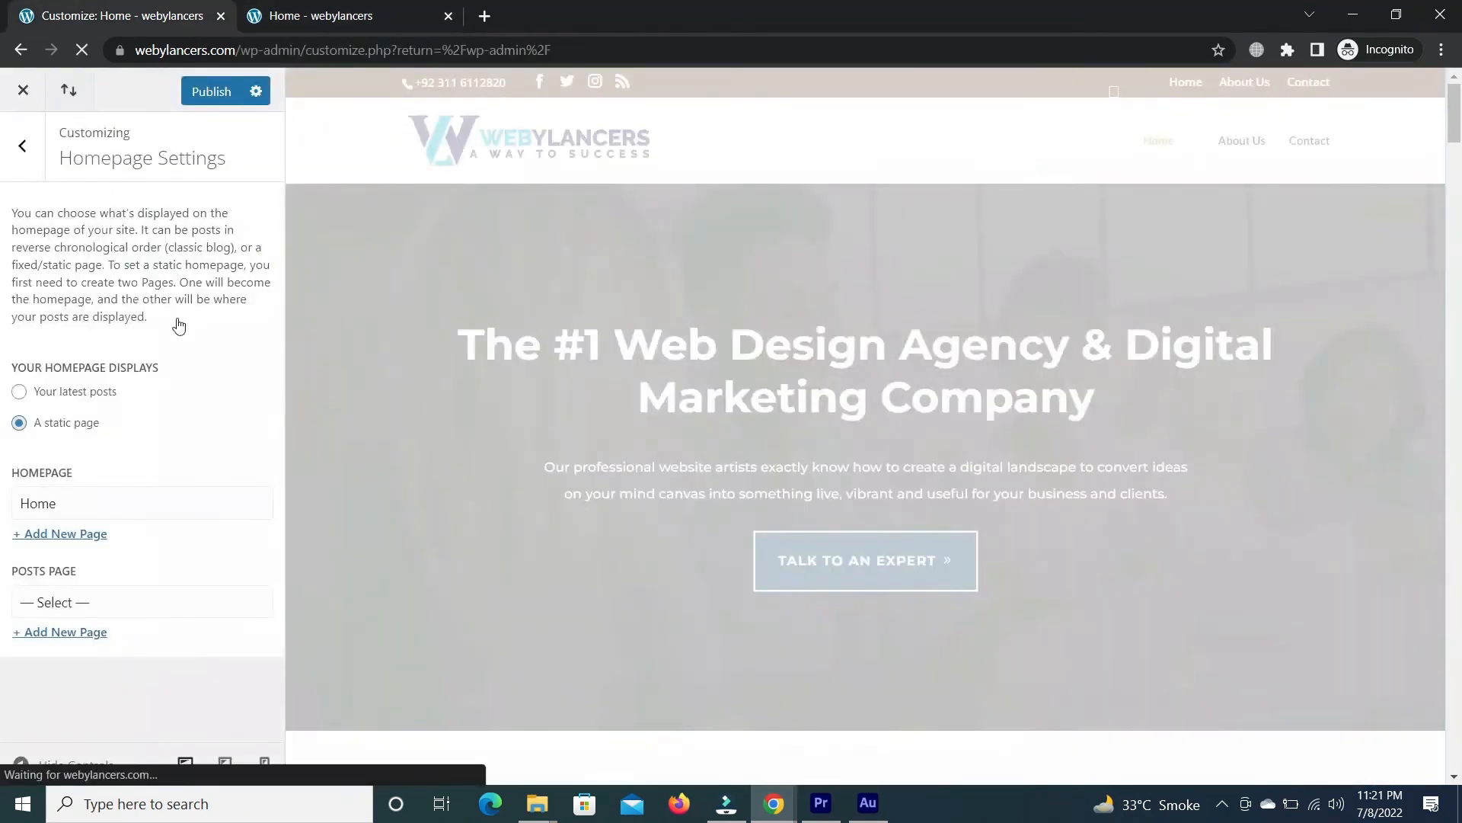
View the pages available as Homepage and Posts page, keep both selections and return to the main customizer list.
{"action": "left_click", "coordinate": [55, 507]}
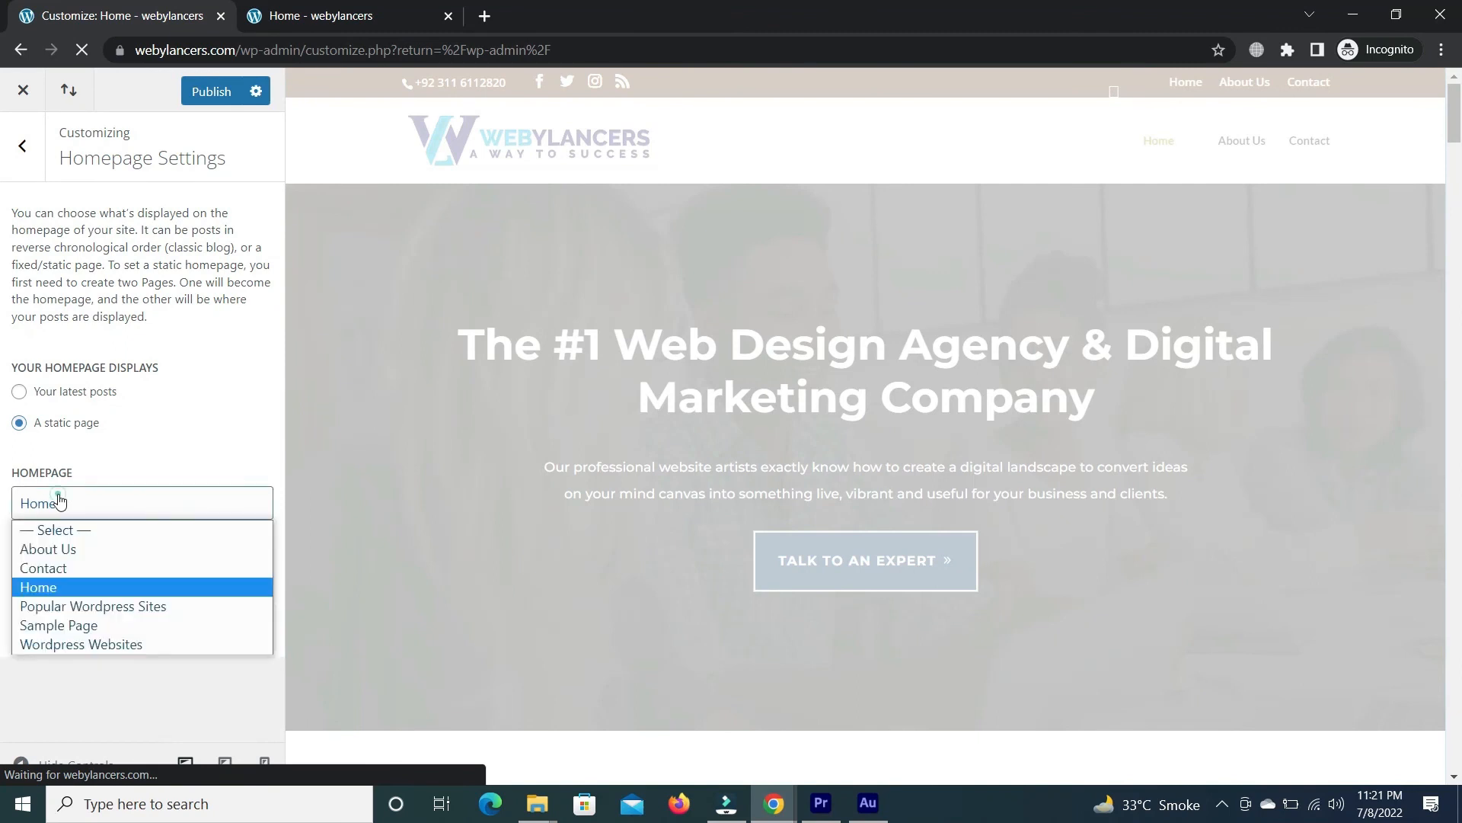
{"action": "left_click", "coordinate": [59, 501]}
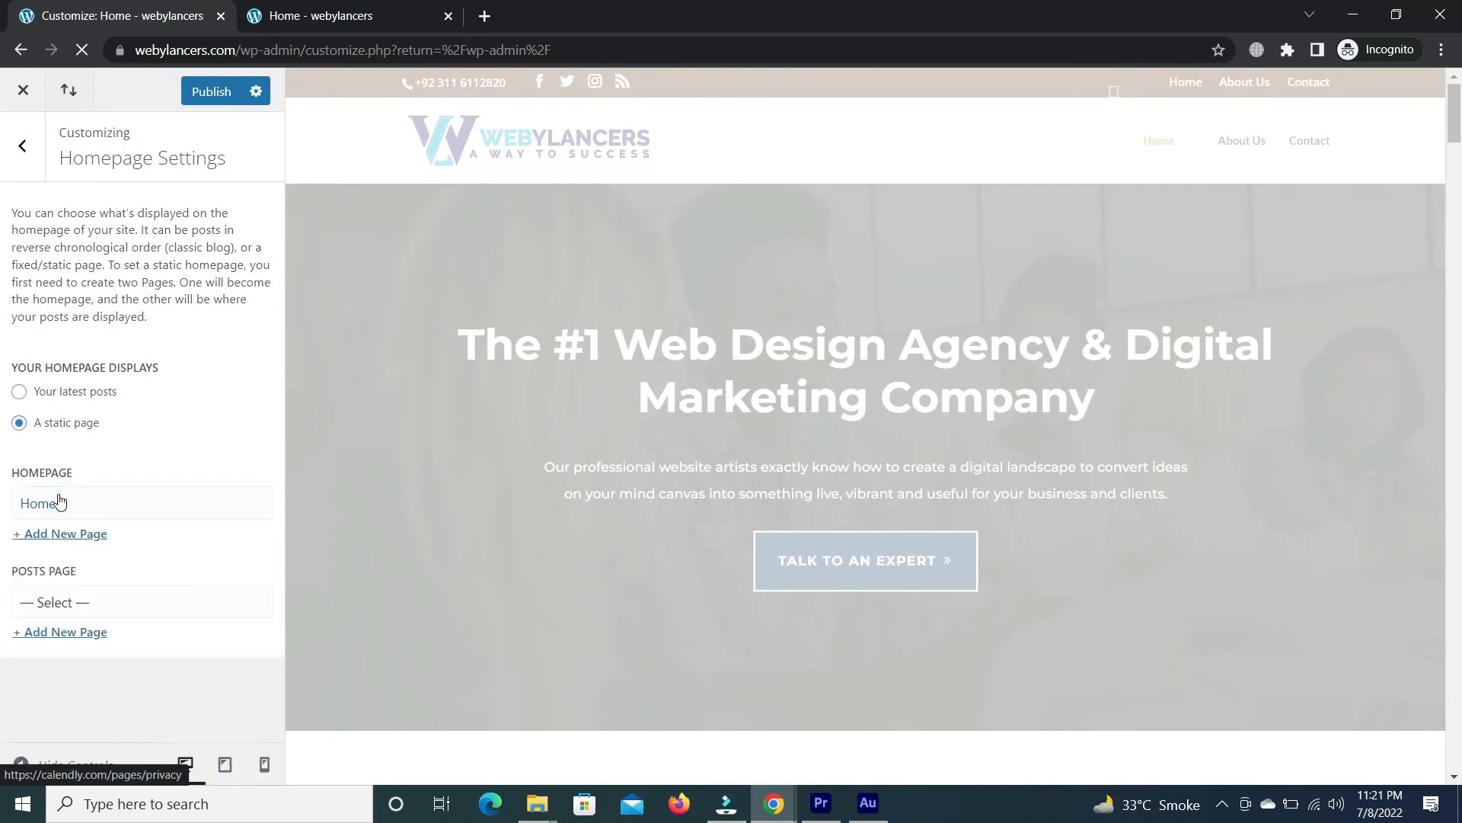
{"action": "left_click", "coordinate": [65, 600]}
{"action": "left_click", "coordinate": [65, 606]}
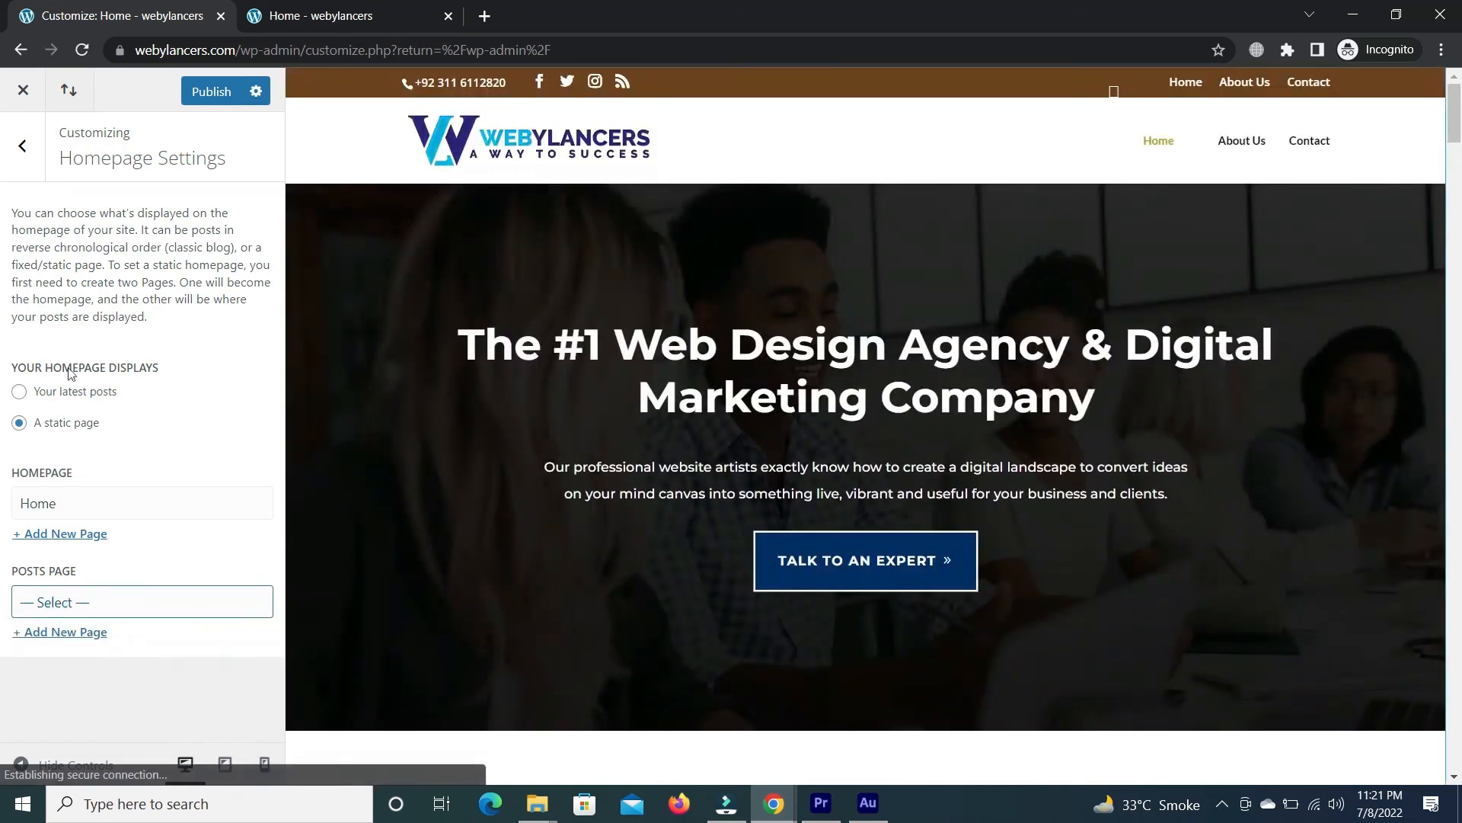
{"action": "left_click", "coordinate": [16, 149]}
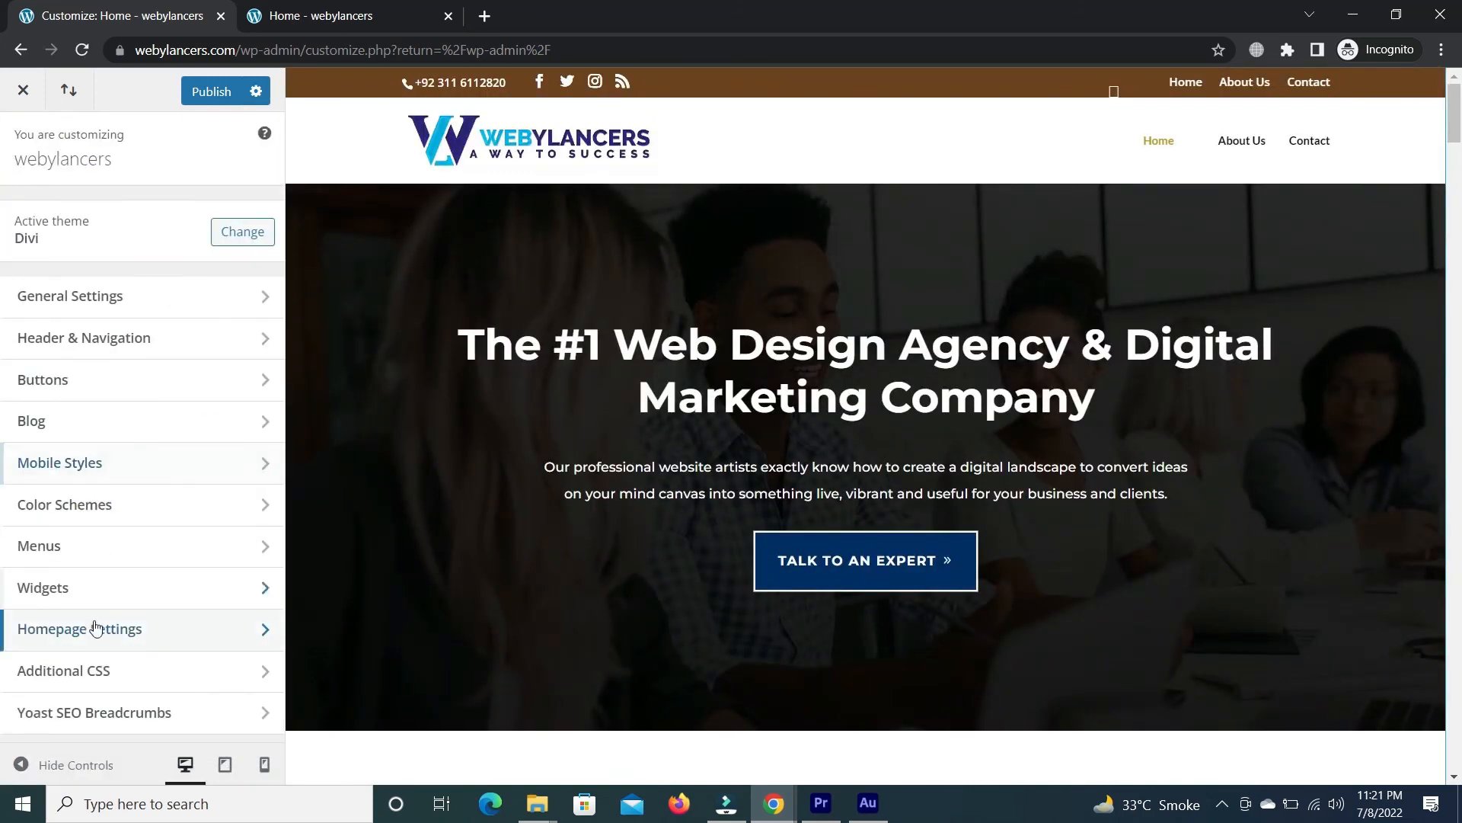
View the Additional CSS code, look through the homepage sections in the preview and return to the main customizer list.
{"action": "left_click", "coordinate": [108, 665]}
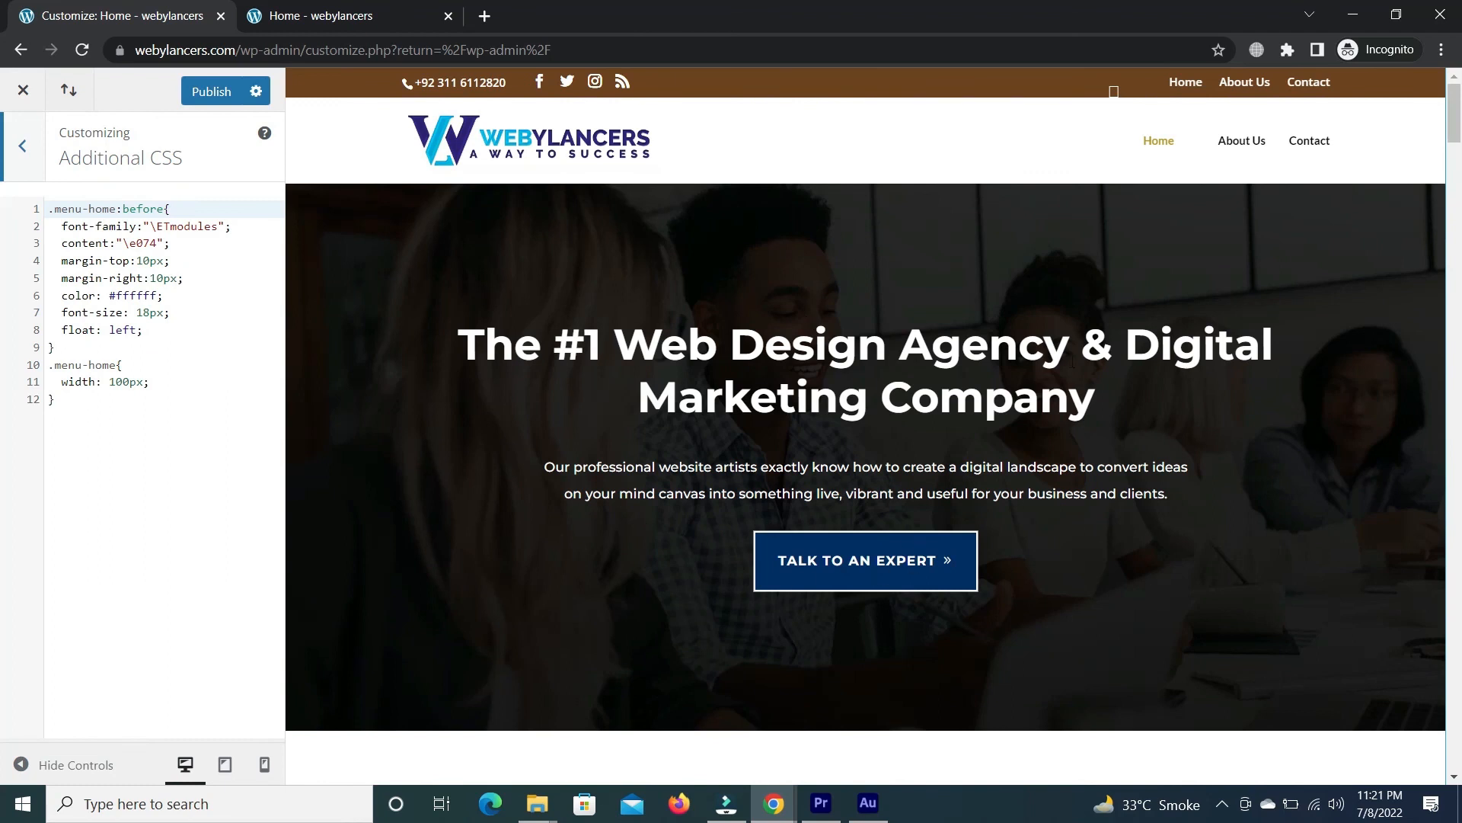
{"action": "scroll", "coordinate": [1122, 307], "scroll_direction": "down", "scroll_amount": 10}
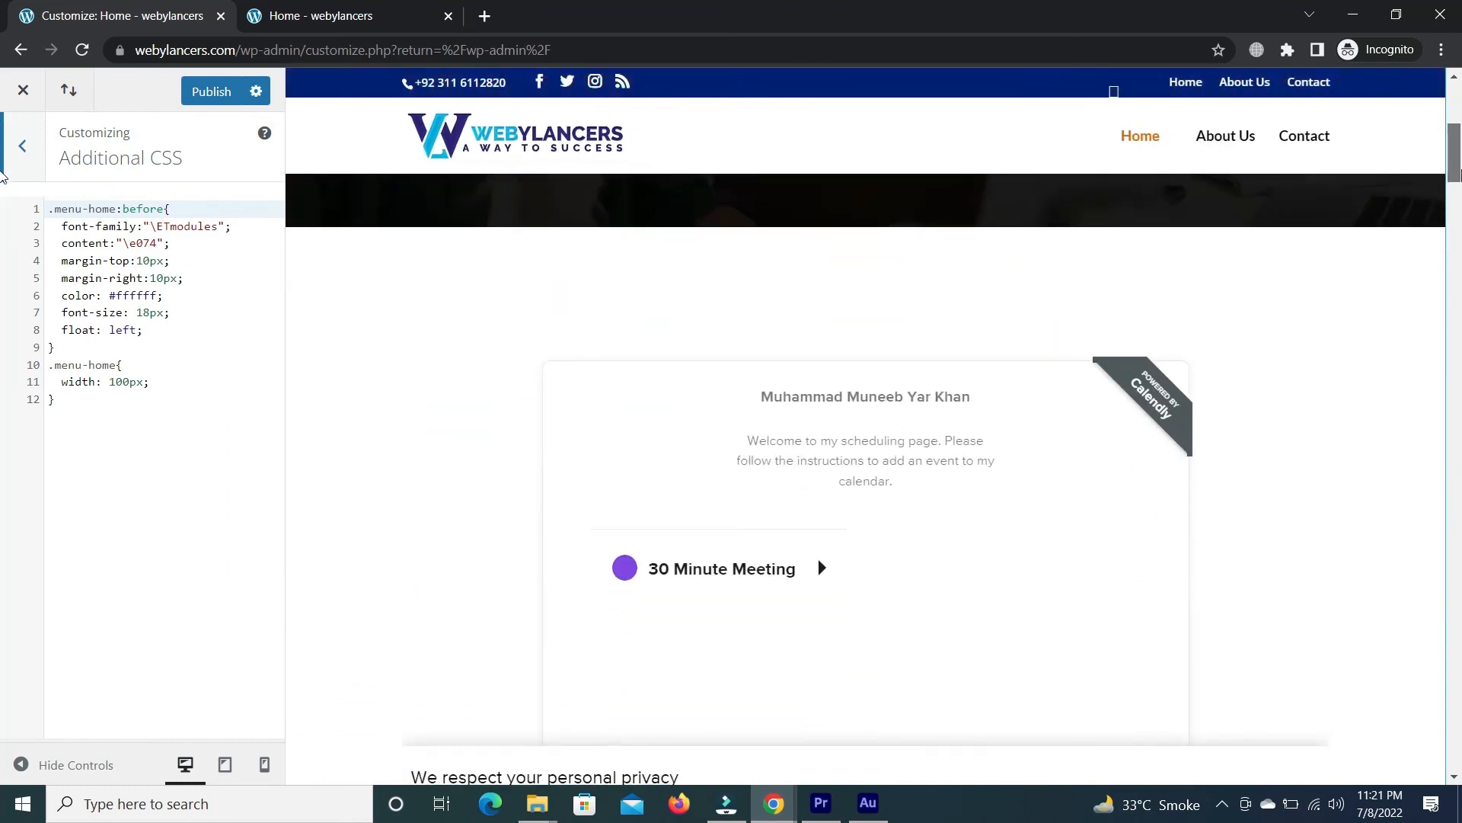
{"action": "left_click_drag", "start_coordinate": [761, 355], "coordinate": [859, 360]}
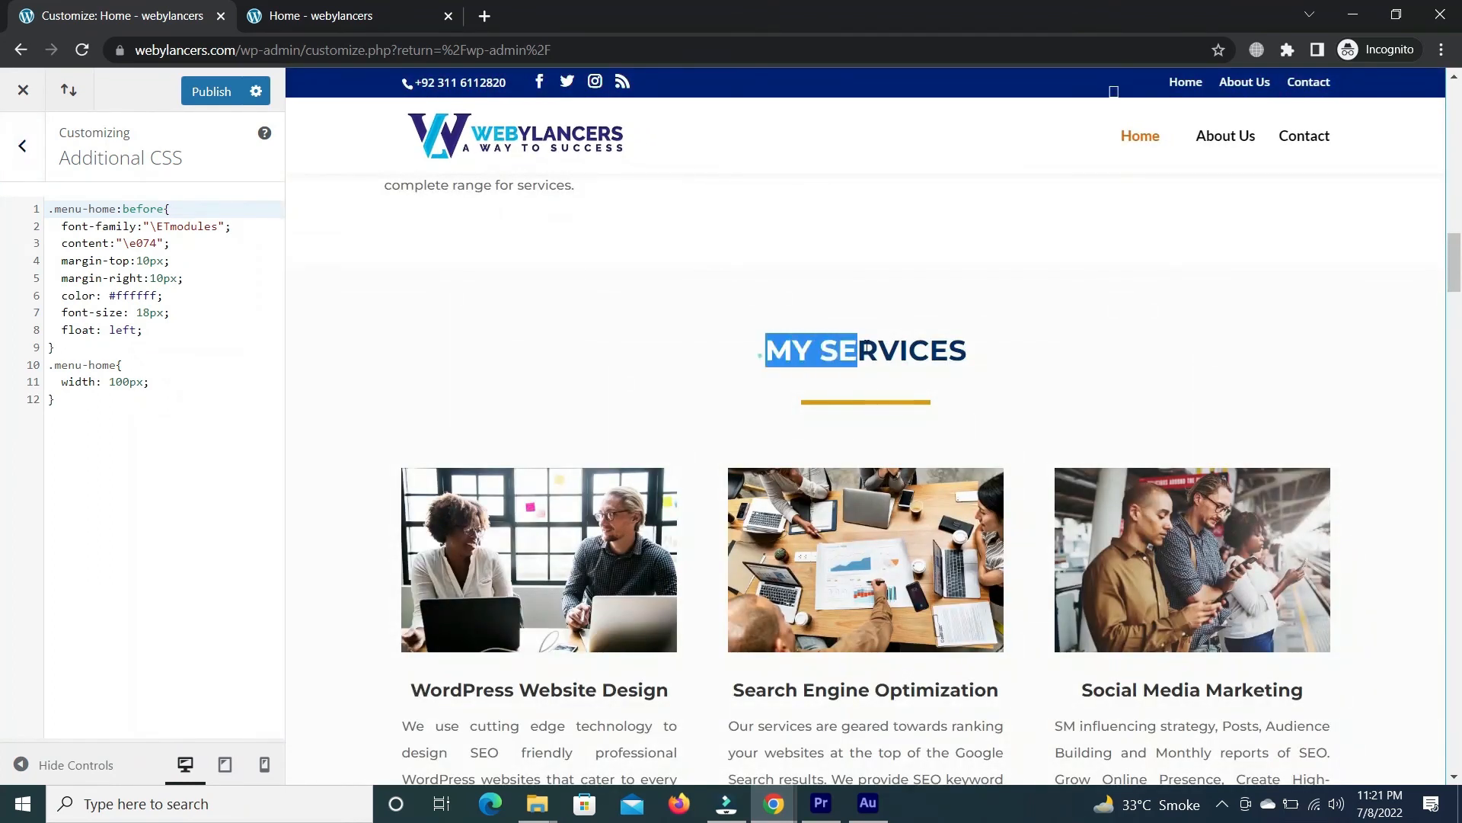
{"action": "left_click", "coordinate": [852, 406]}
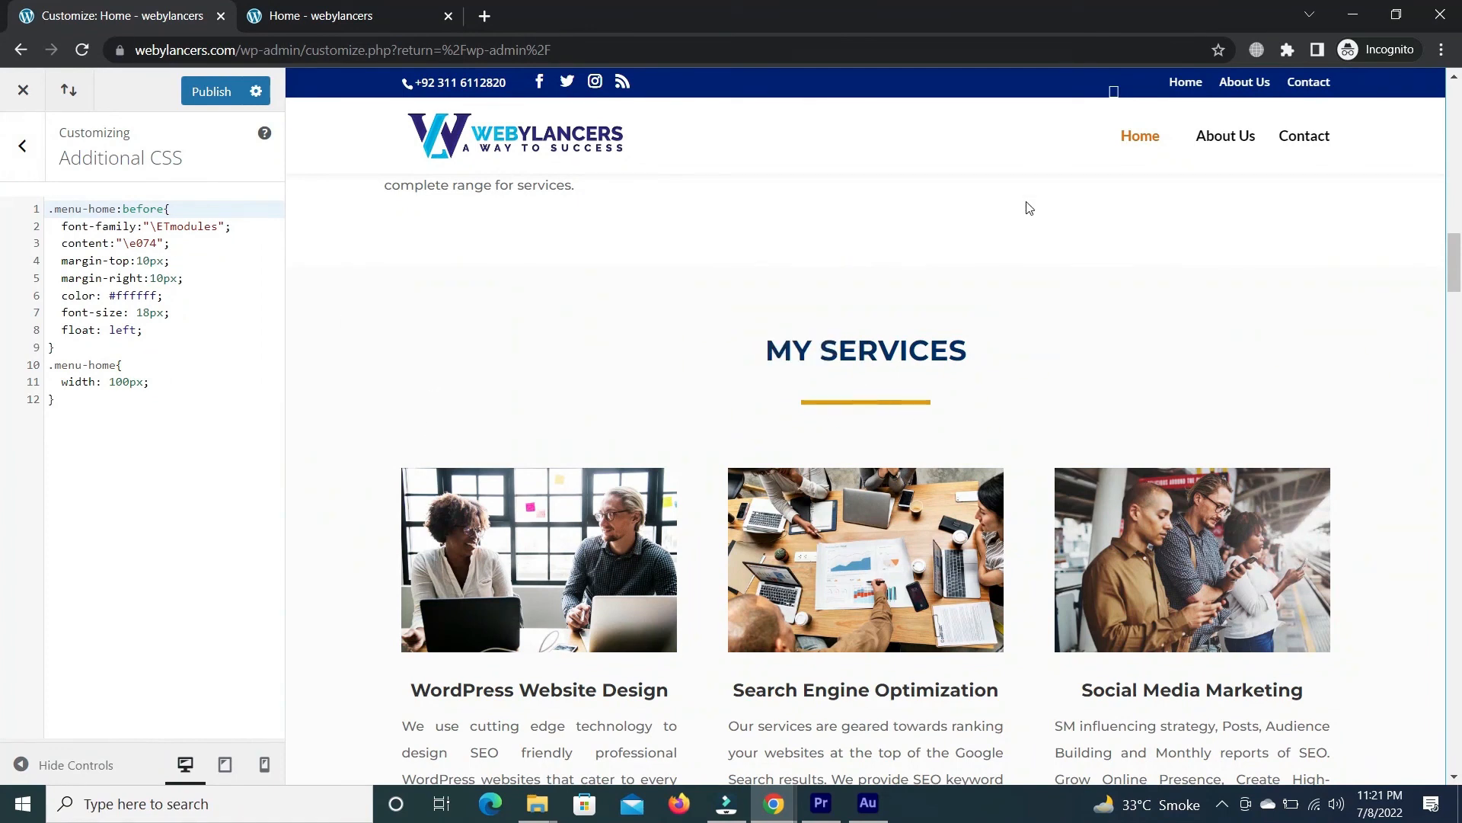
{"action": "left_click_drag", "start_coordinate": [1457, 284], "coordinate": [1458, 437]}
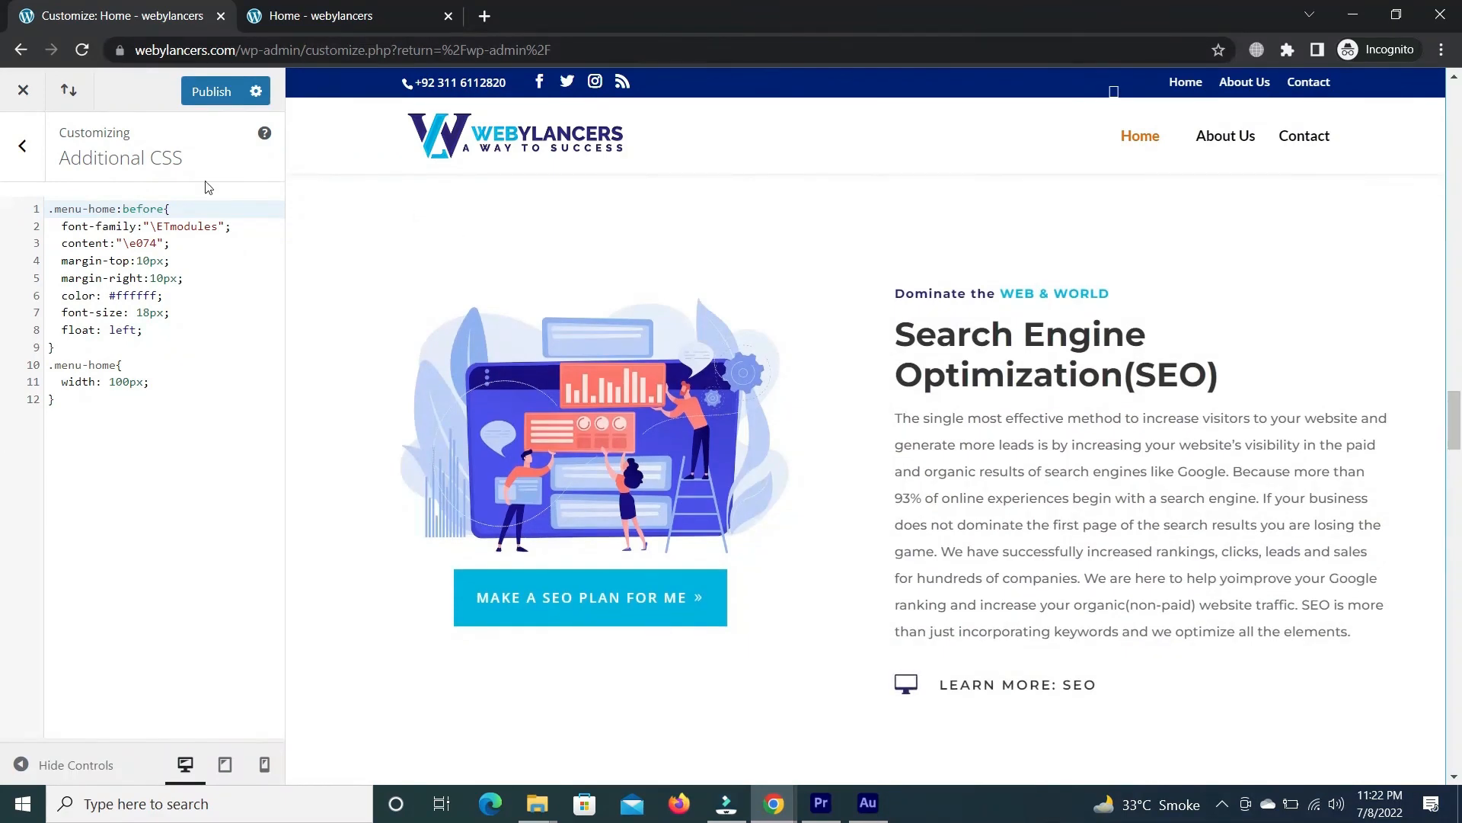
{"action": "left_click", "coordinate": [32, 168]}
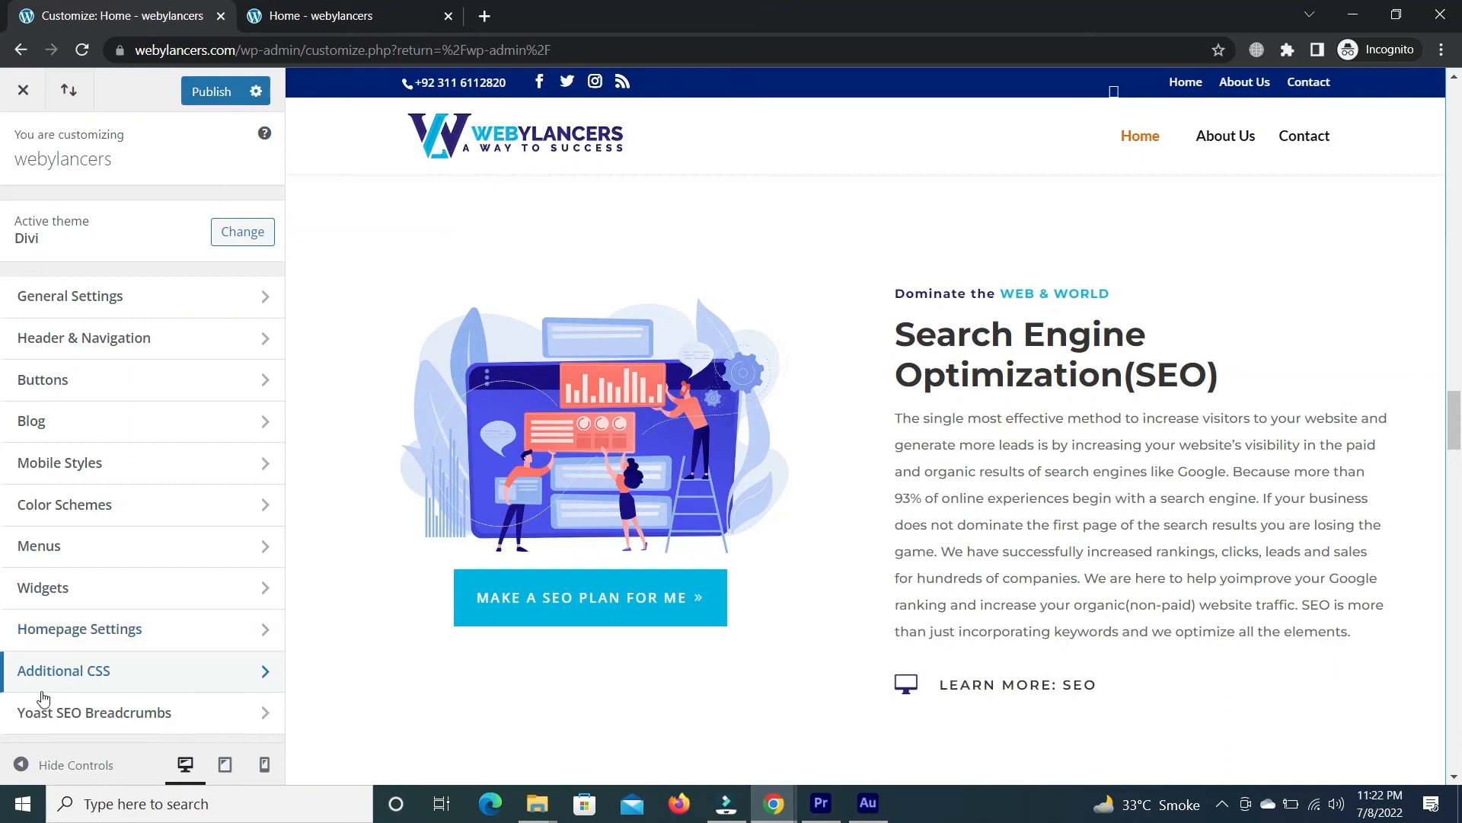
Hide and restore the customizer controls, and preview the homepage in tablet and mobile sizes.
{"action": "left_click", "coordinate": [74, 766]}
{"action": "left_click", "coordinate": [64, 767]}
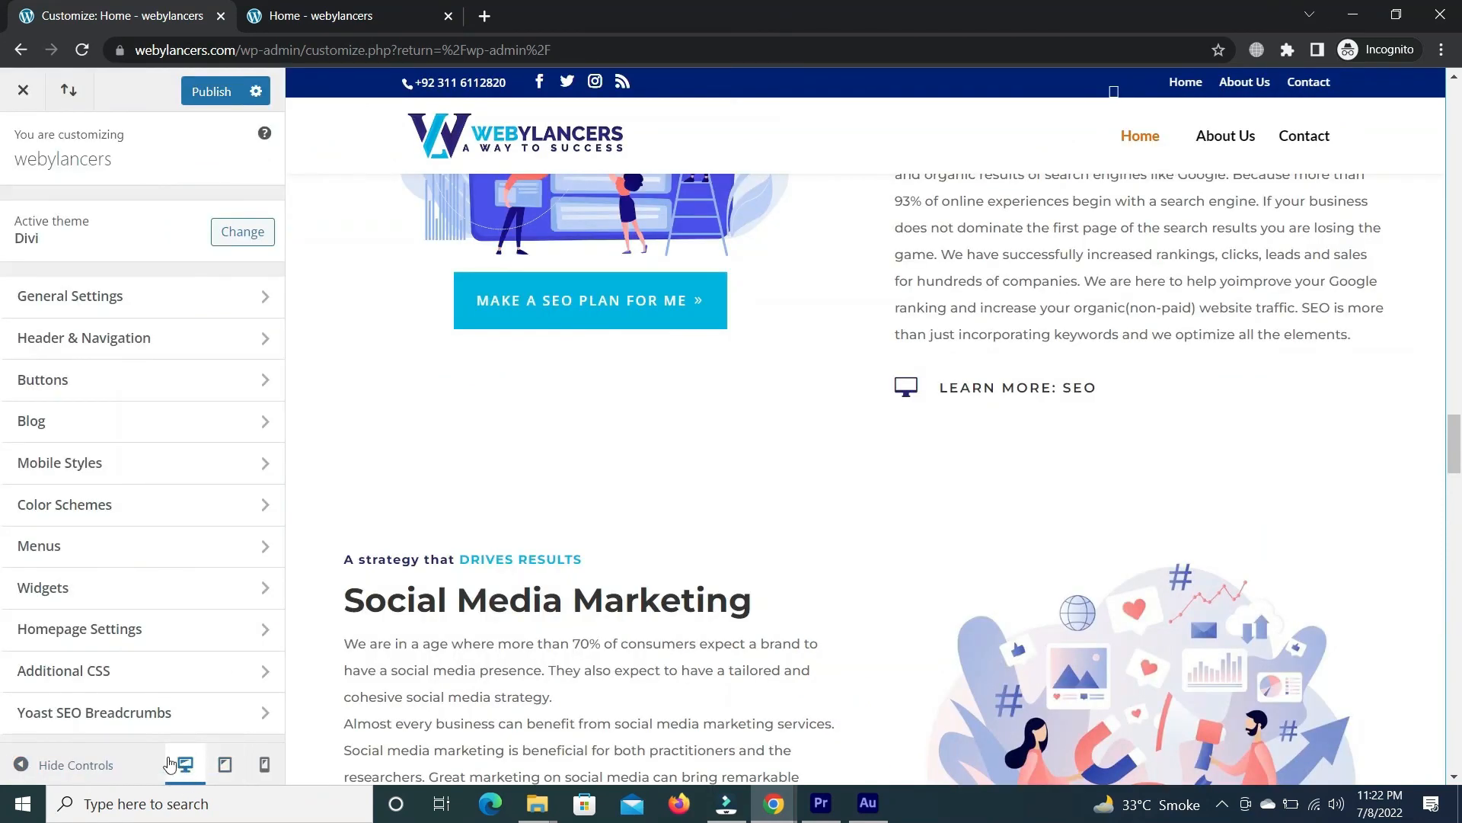
{"action": "left_click", "coordinate": [227, 764]}
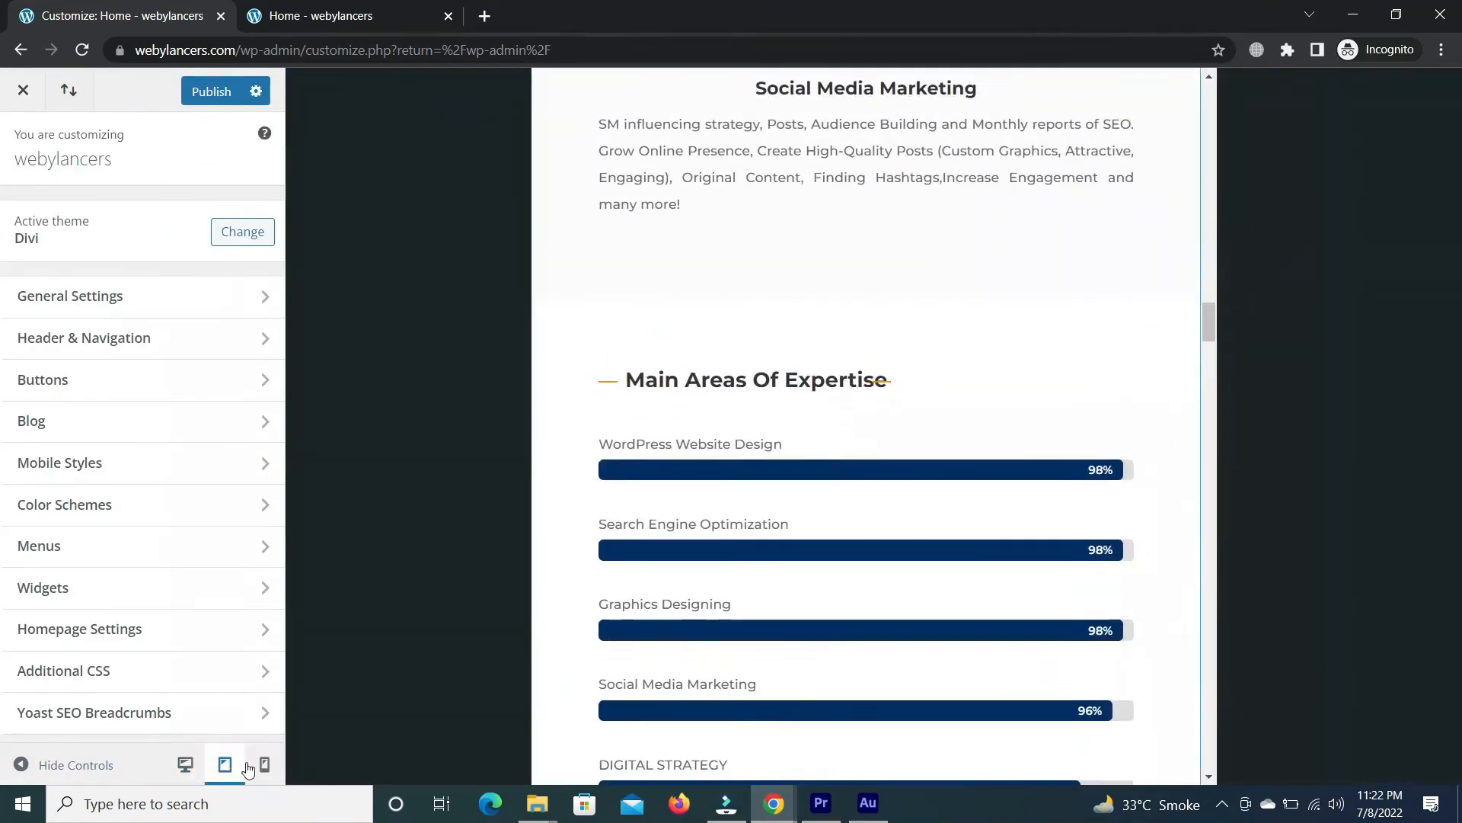
{"action": "left_click", "coordinate": [261, 765]}
{"action": "left_click_drag", "start_coordinate": [1021, 356], "coordinate": [1022, 339]}
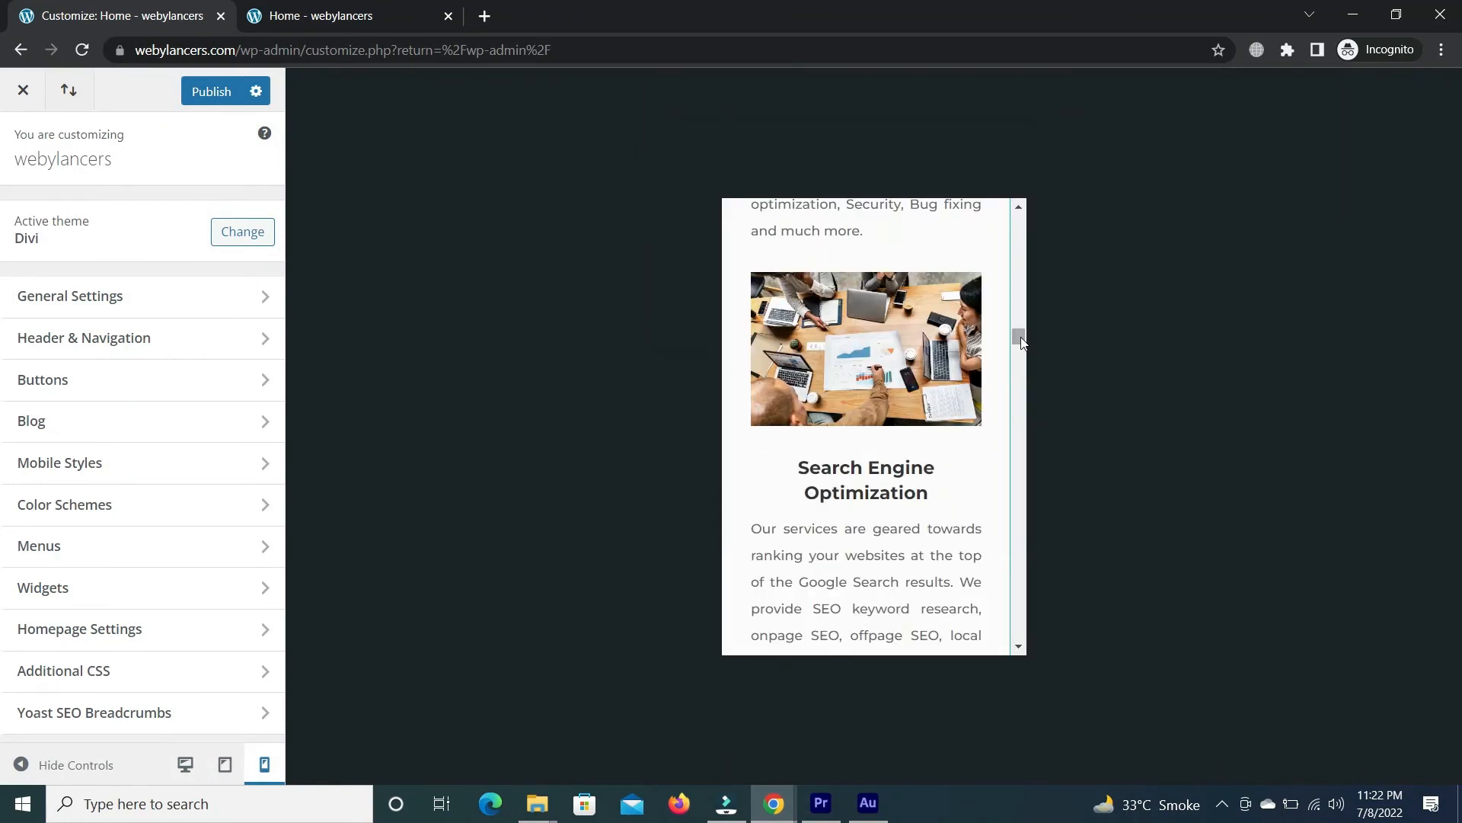